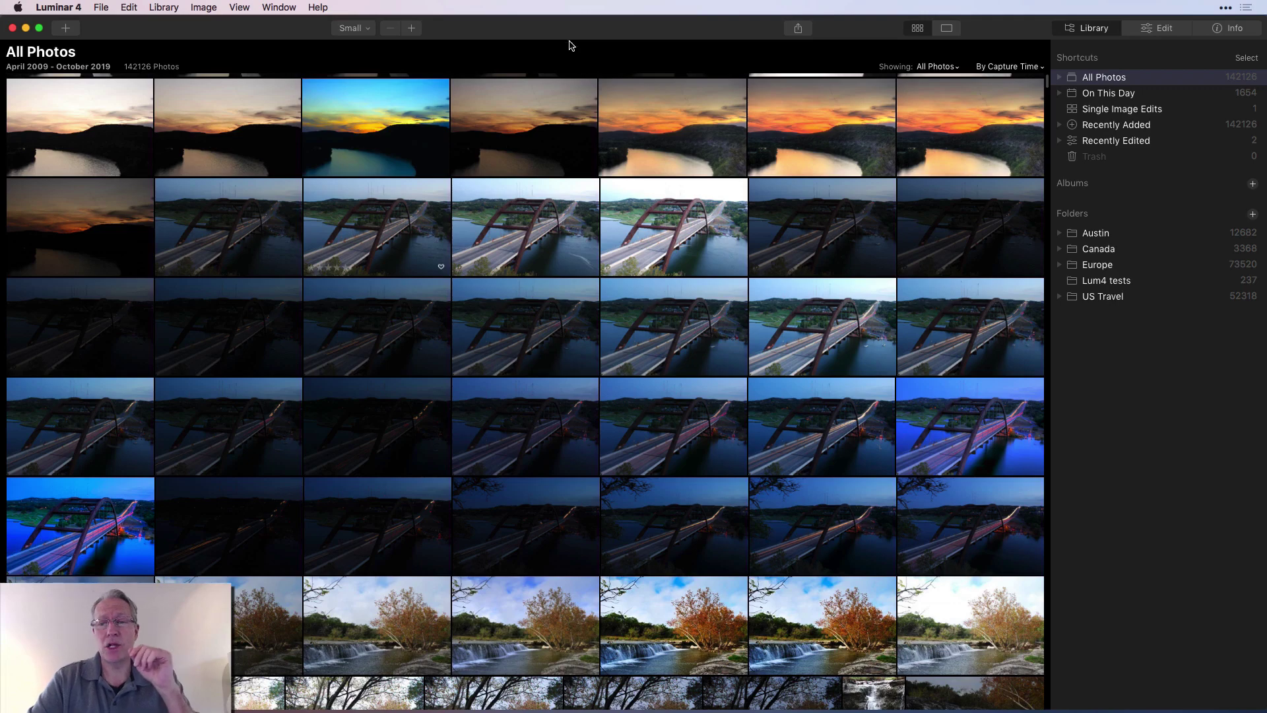
# - Browse All Photos' date folders down to the days of March 2019, then collapse them
pyautogui.scroll(10, 785, 453)
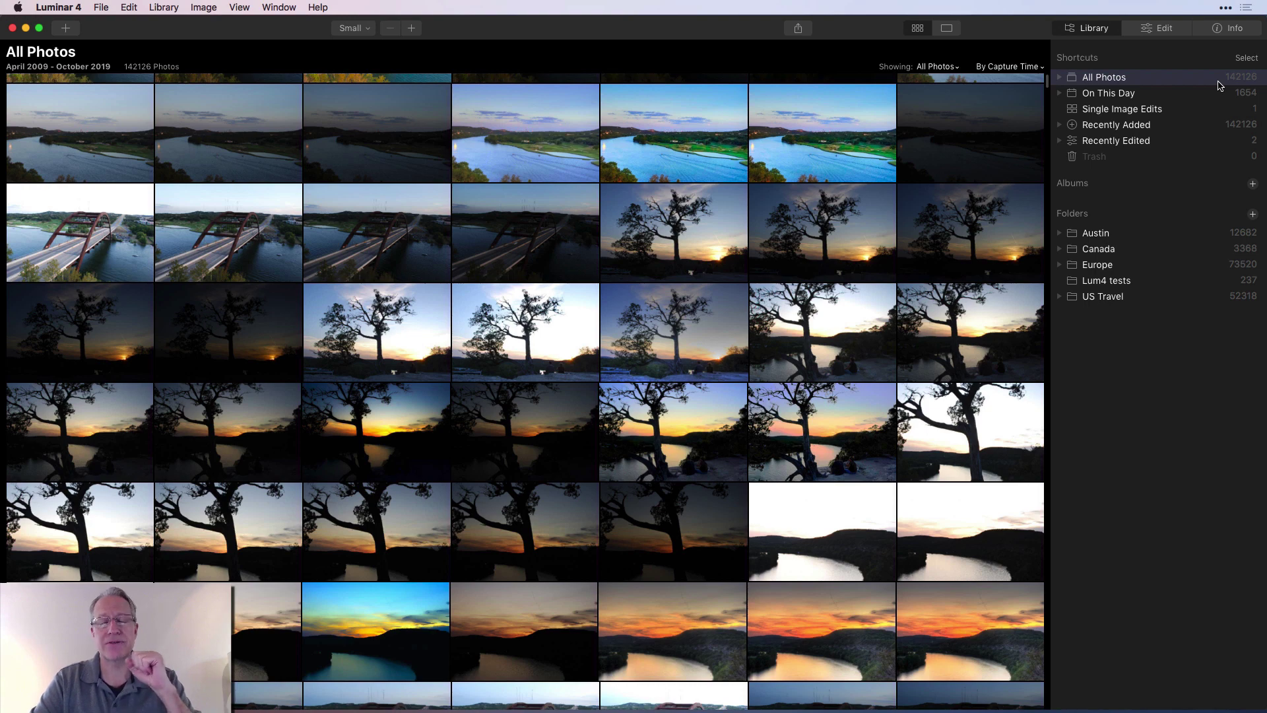
pyautogui.click(1060, 78)
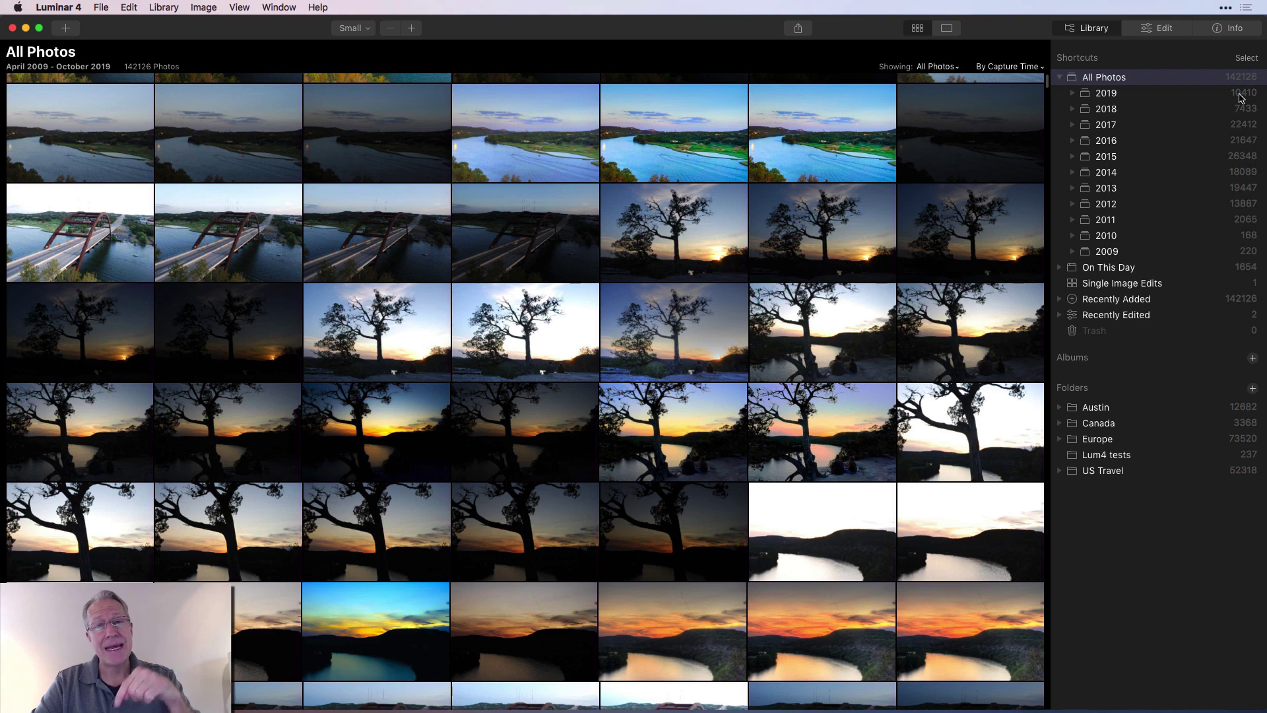
pyautogui.click(1074, 94)
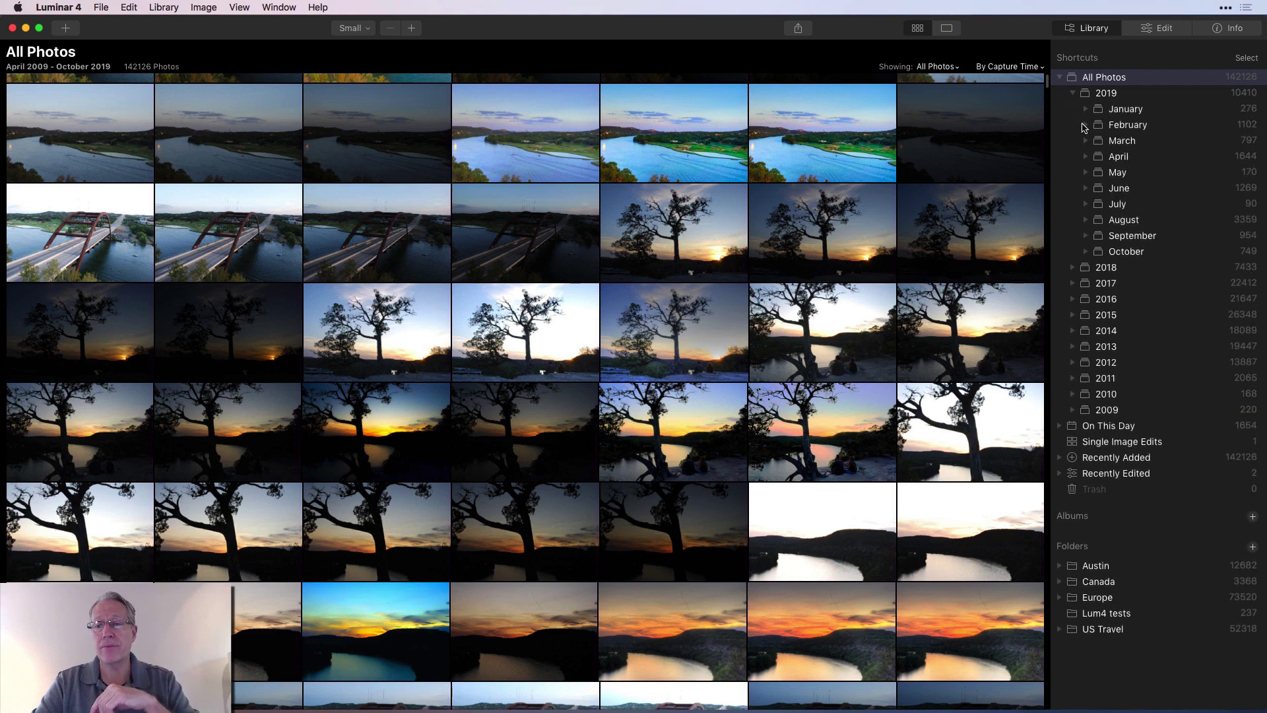
pyautogui.click(1086, 141)
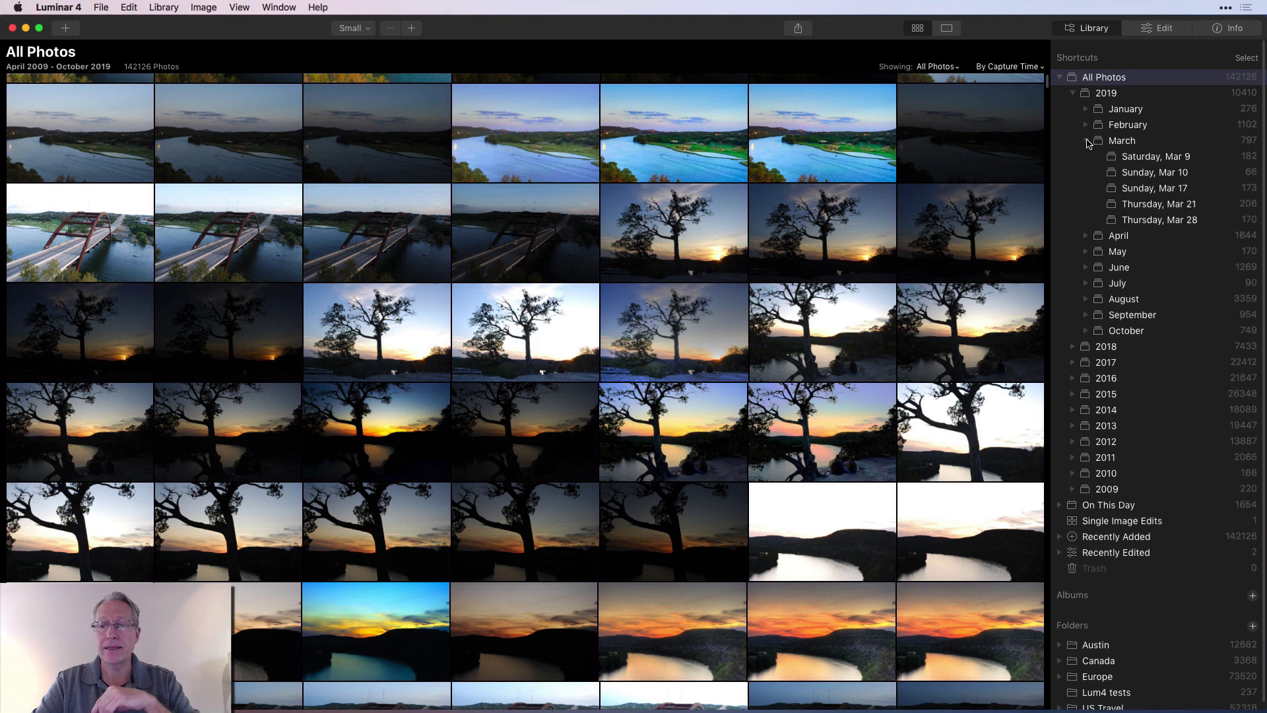
pyautogui.click(1061, 78)
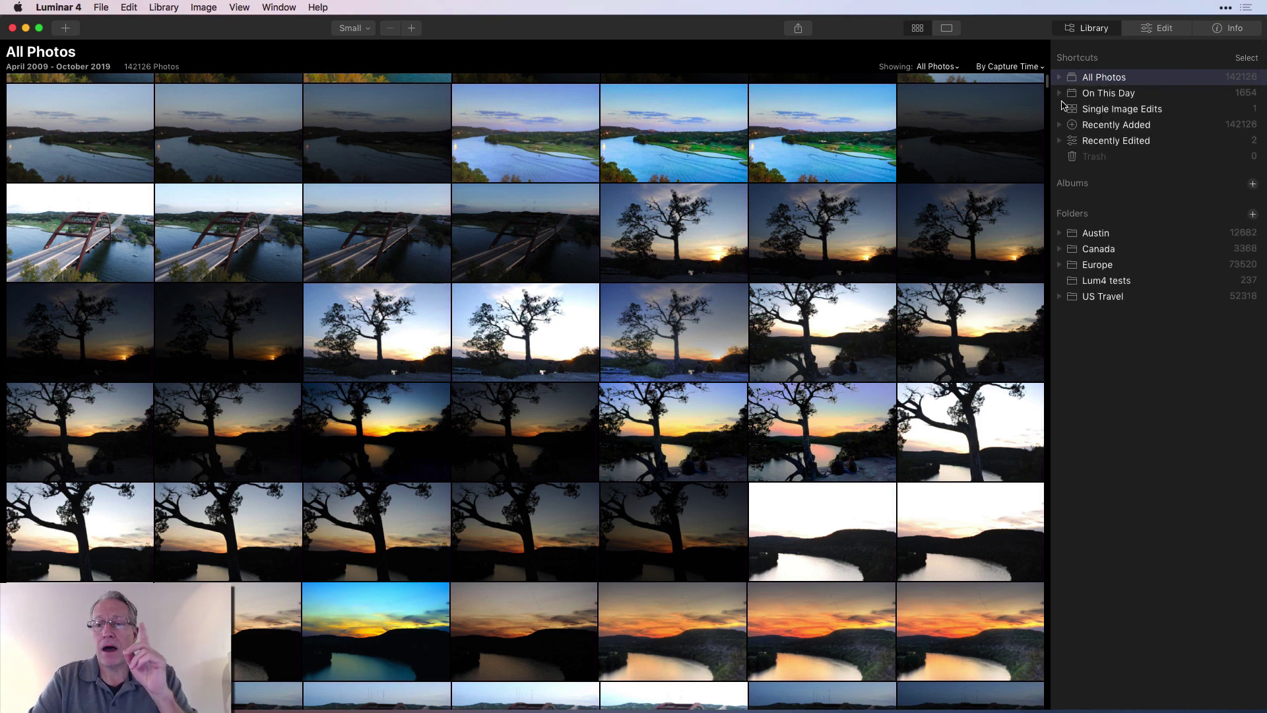
# - Show On This Day's 2015 collection of 1042 photos and scroll through them
pyautogui.click(1060, 94)
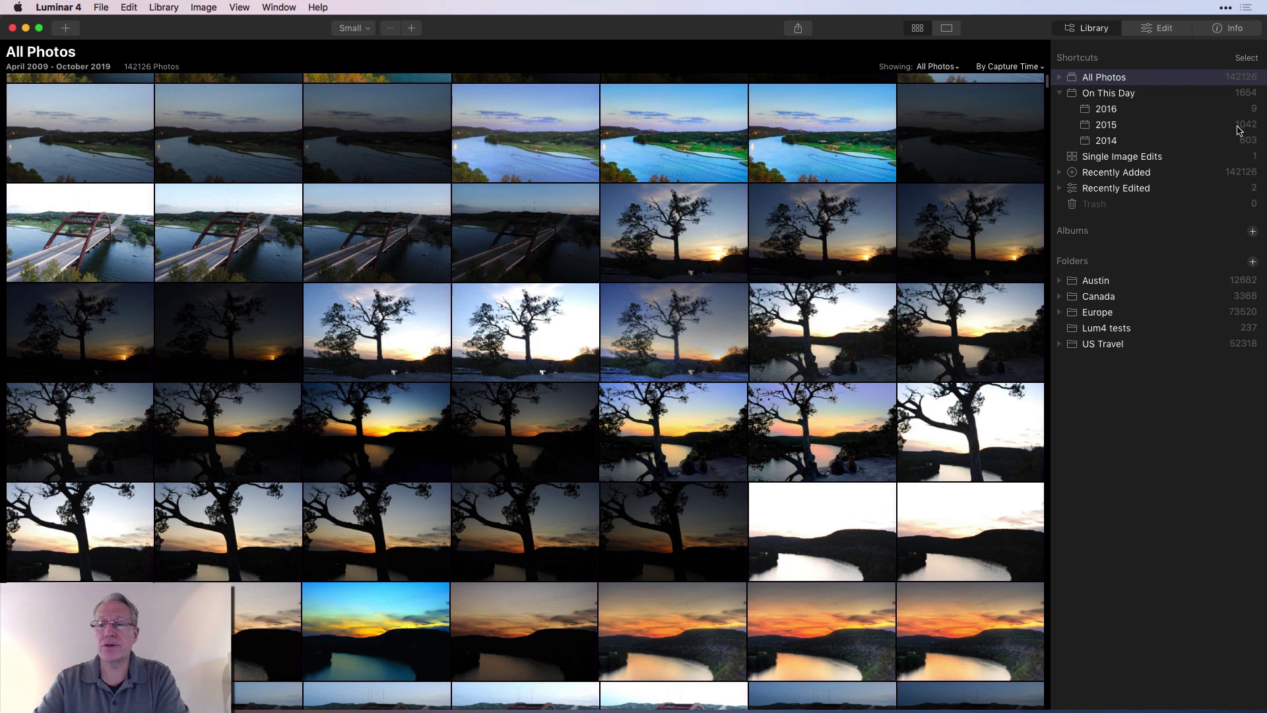
pyautogui.click(1112, 125)
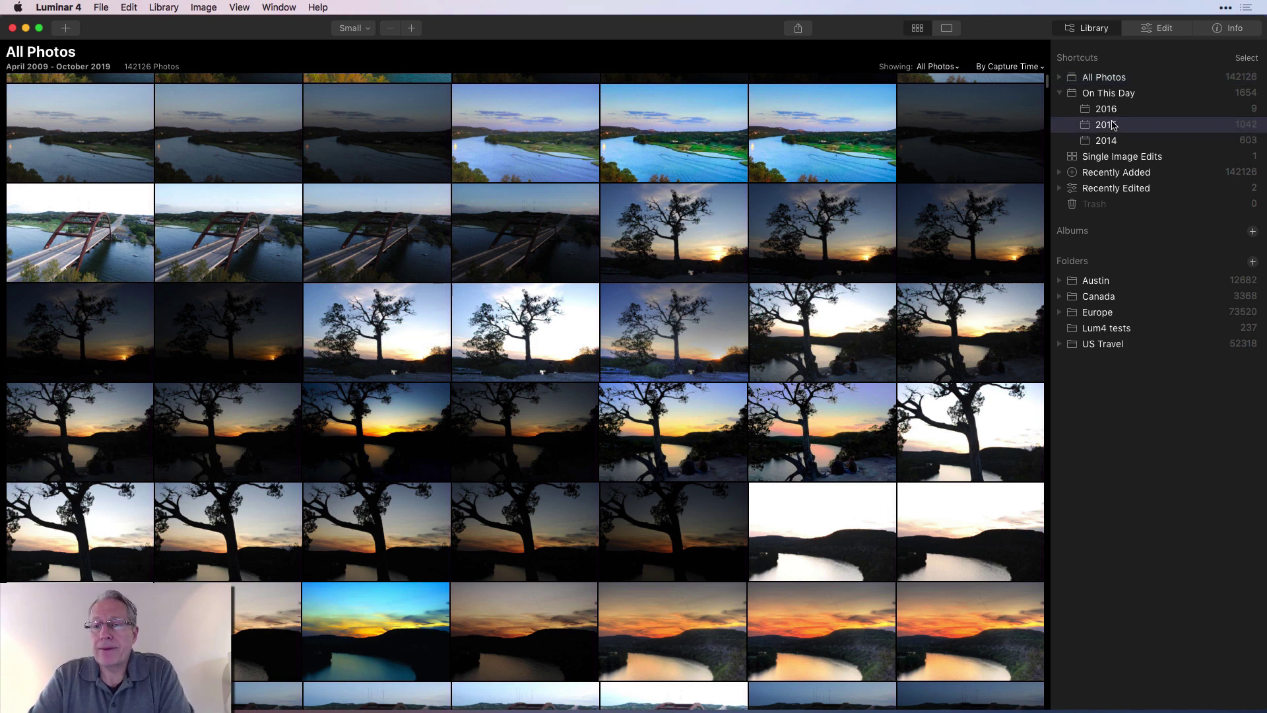
pyautogui.scroll(-2, 668, 437)
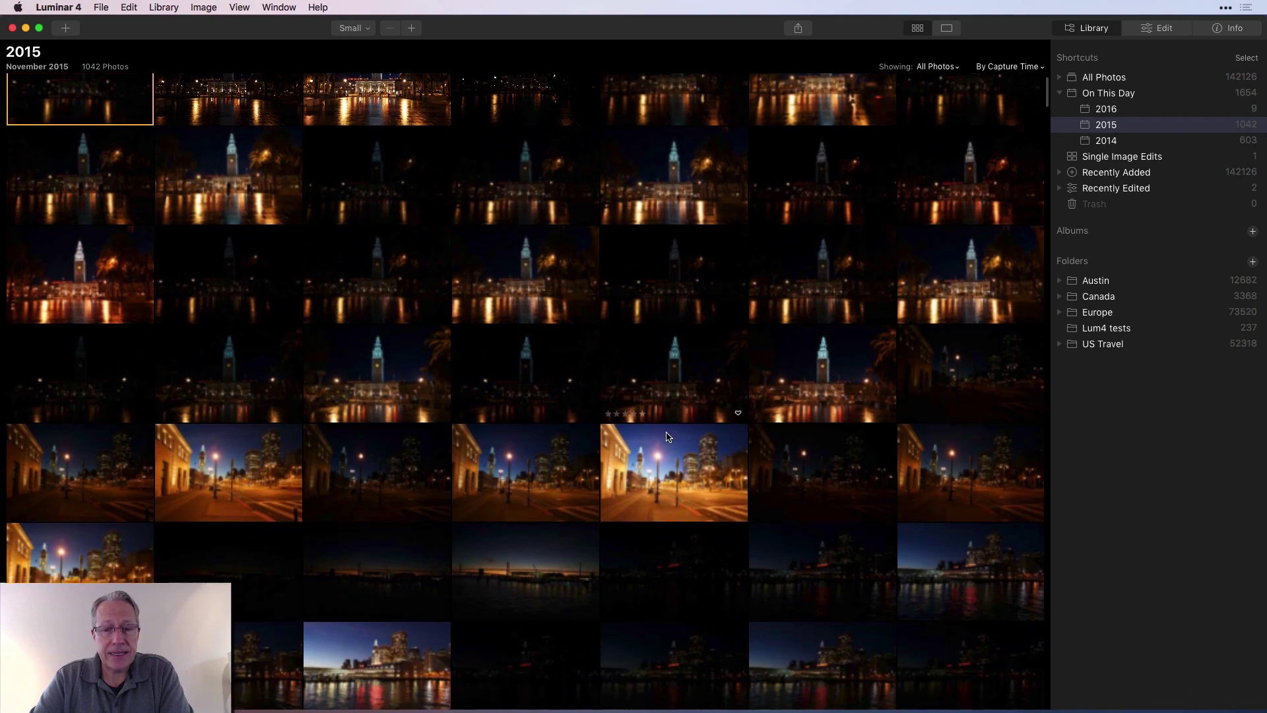
pyautogui.scroll(-8, 667, 437)
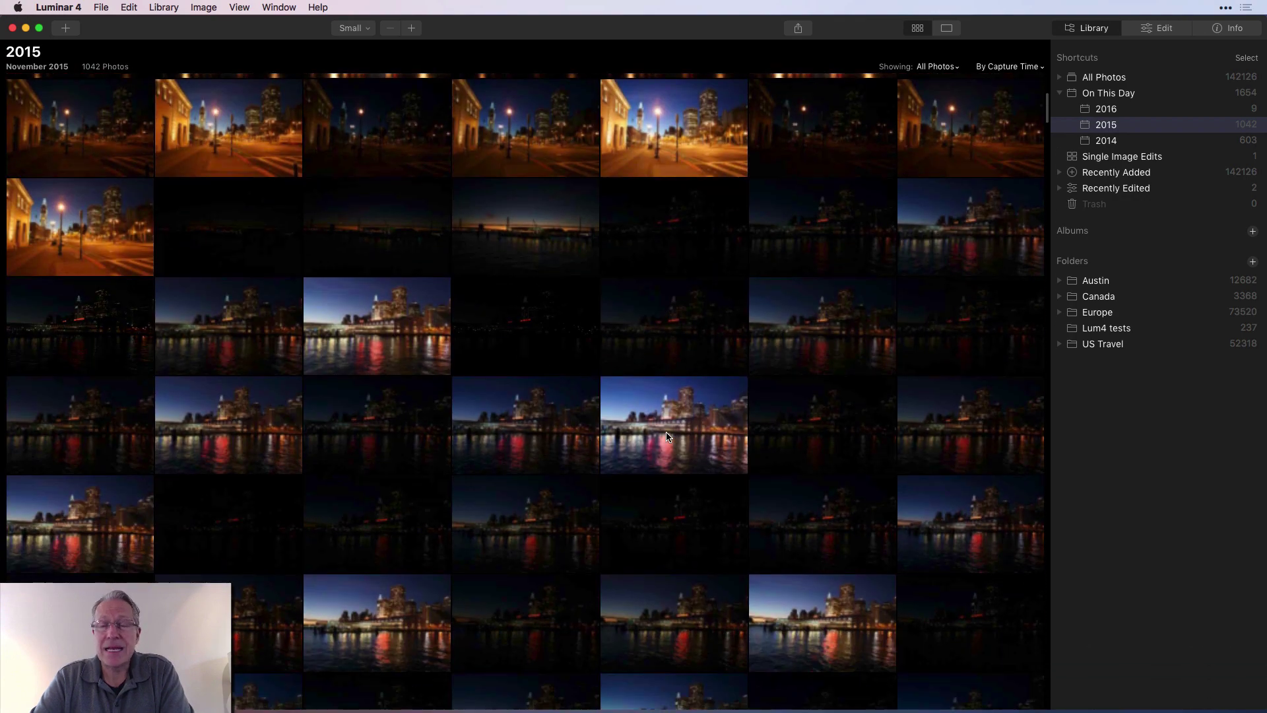
pyautogui.scroll(10, 666, 437)
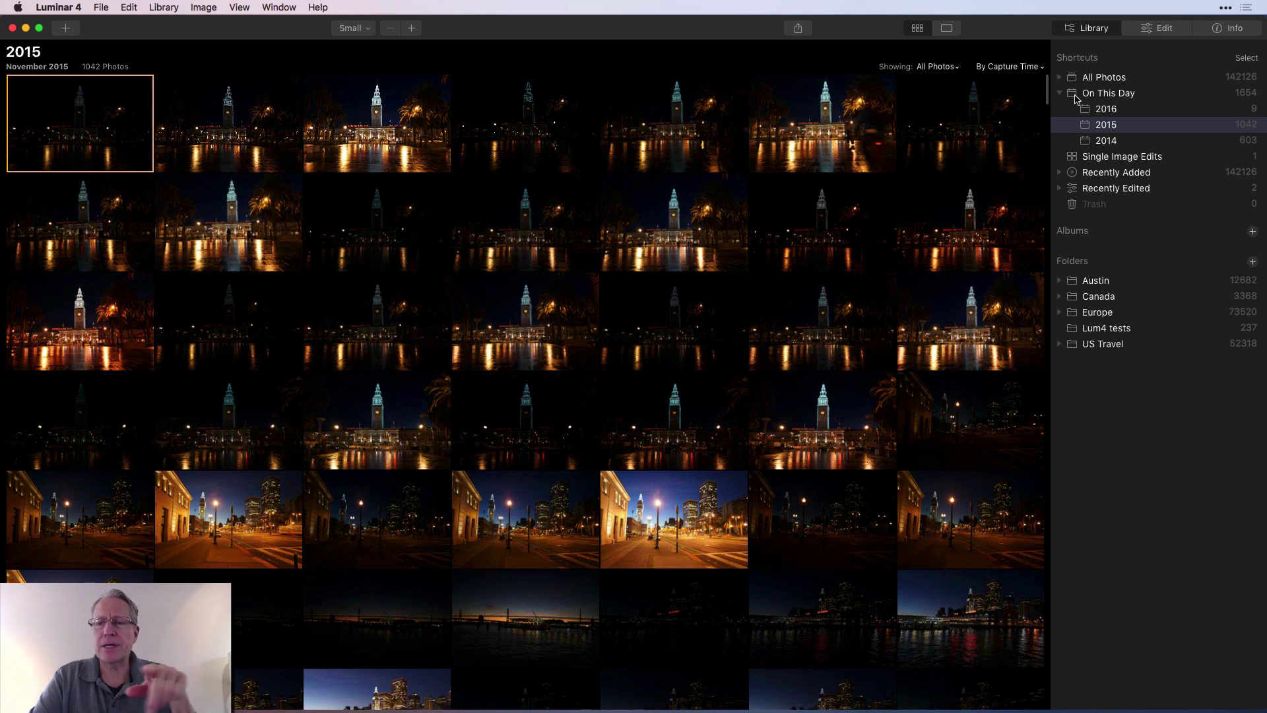
# - Return to the All Photos grid of 142126 images
pyautogui.click(1103, 81)
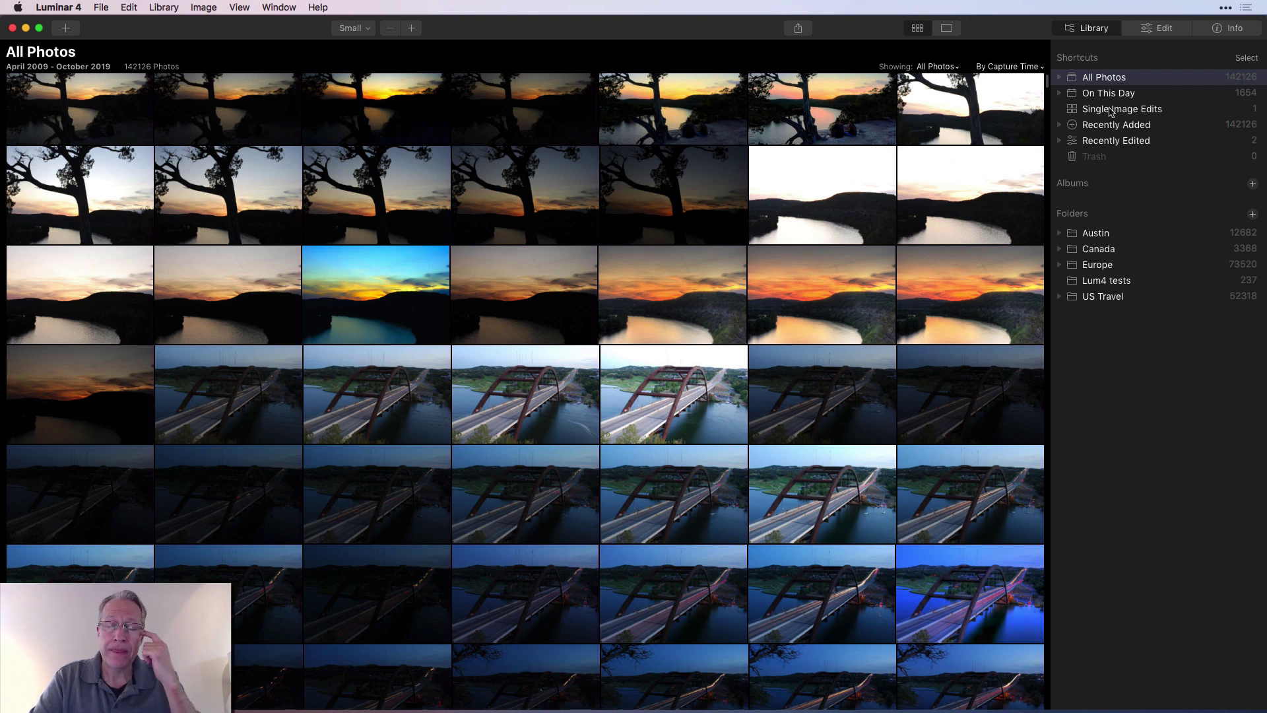
pyautogui.click(69, 30)
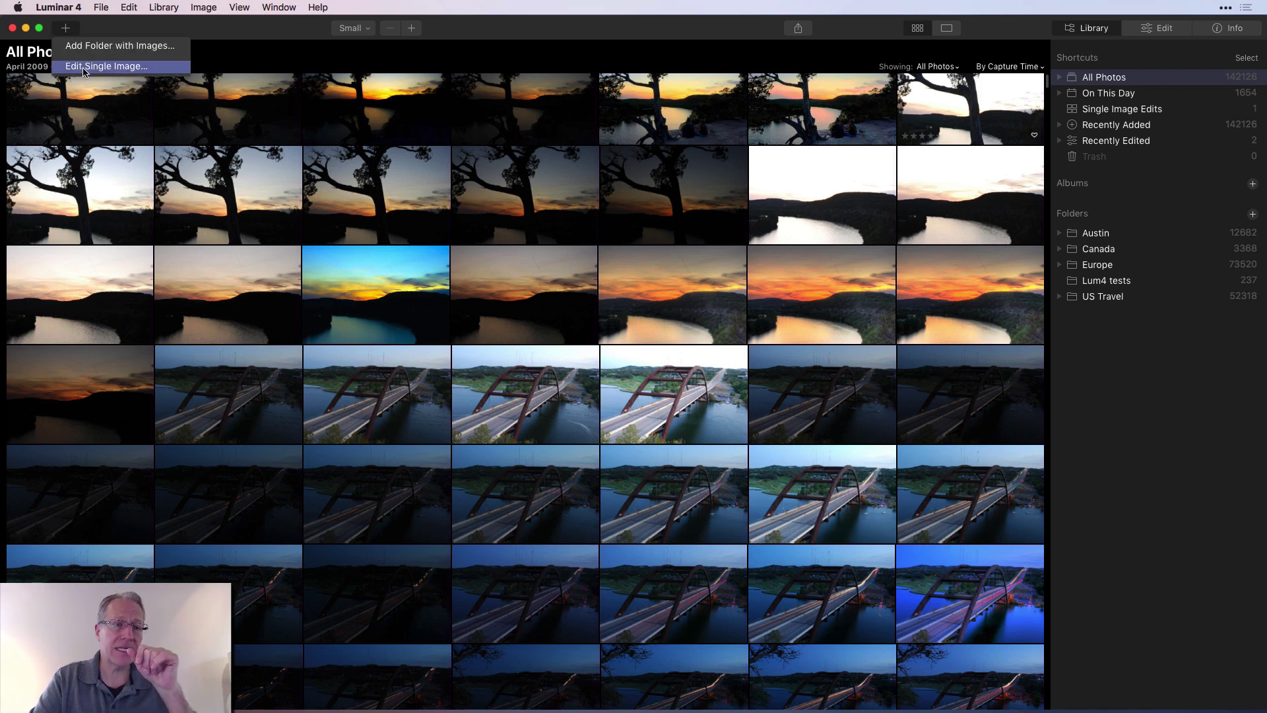
pyautogui.click(265, 27)
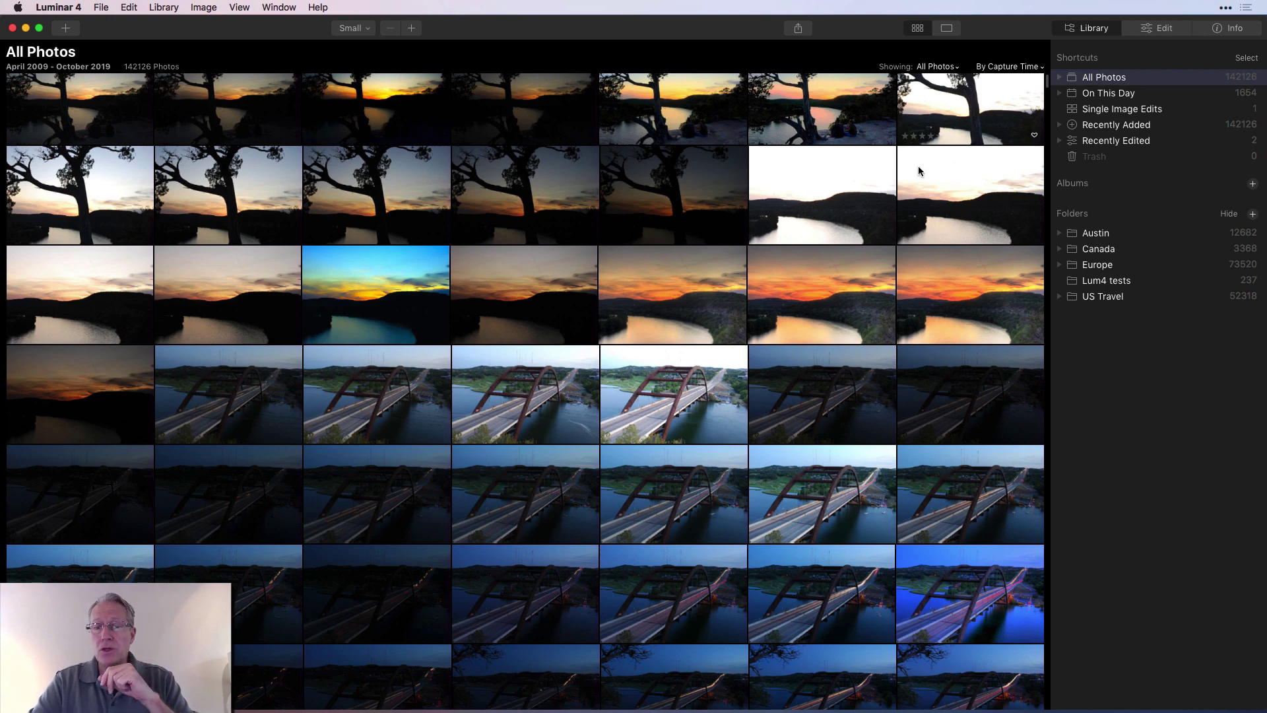
pyautogui.click(26, 28)
pyautogui.doubleClick(65, 127)
pyautogui.moveTo(926, 143); pyautogui.dragTo(529, 75)
pyautogui.click(508, 107)
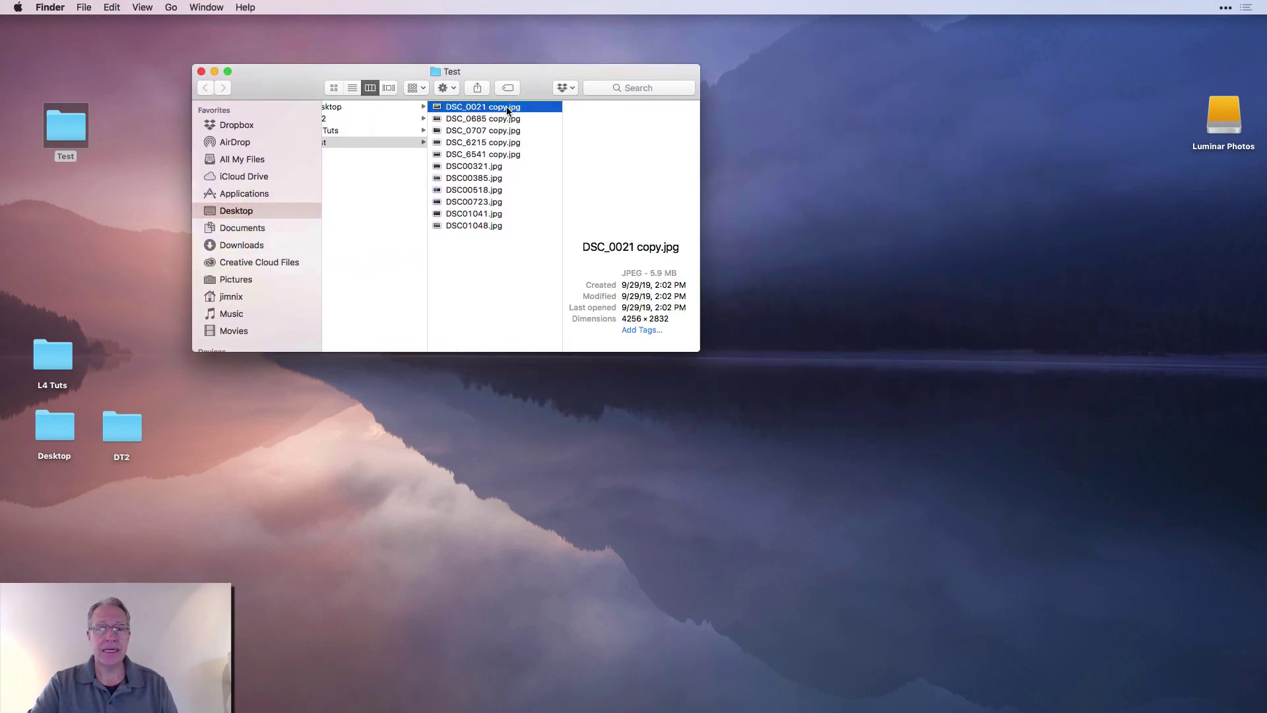
pyautogui.keyDown('shift'); pyautogui.click(505, 226); pyautogui.keyUp('shift')
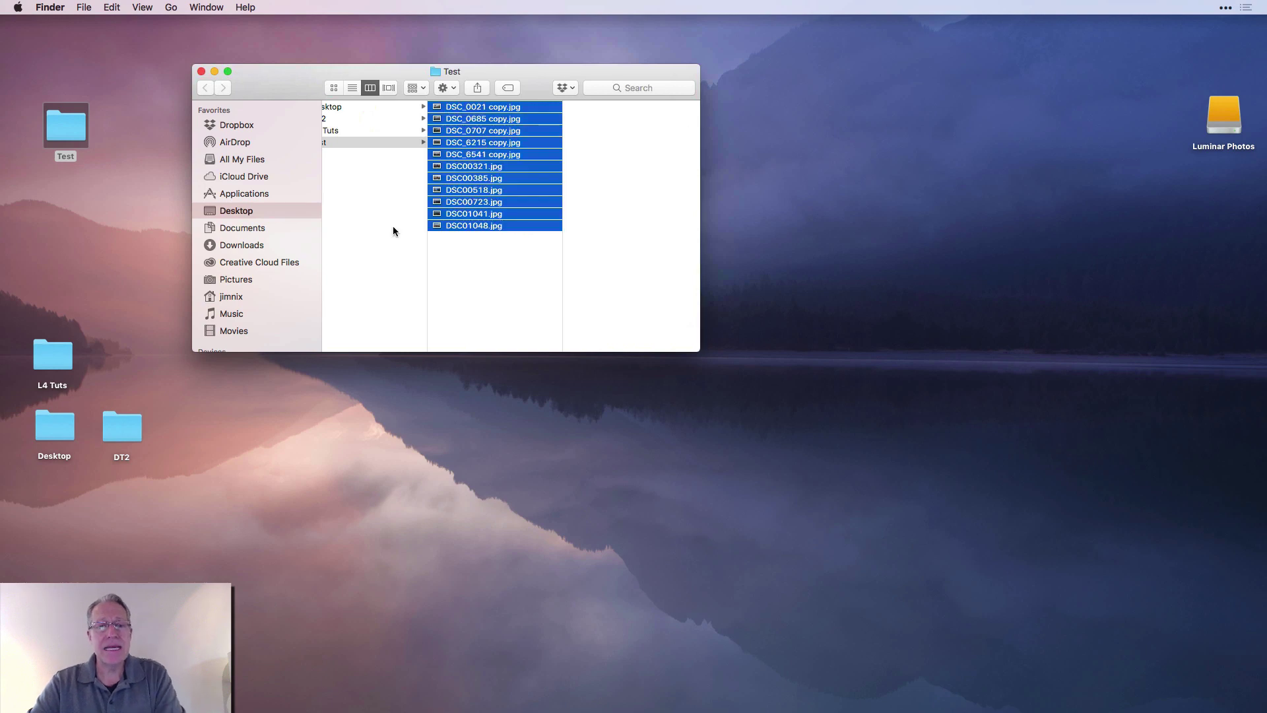
pyautogui.click(350, 143)
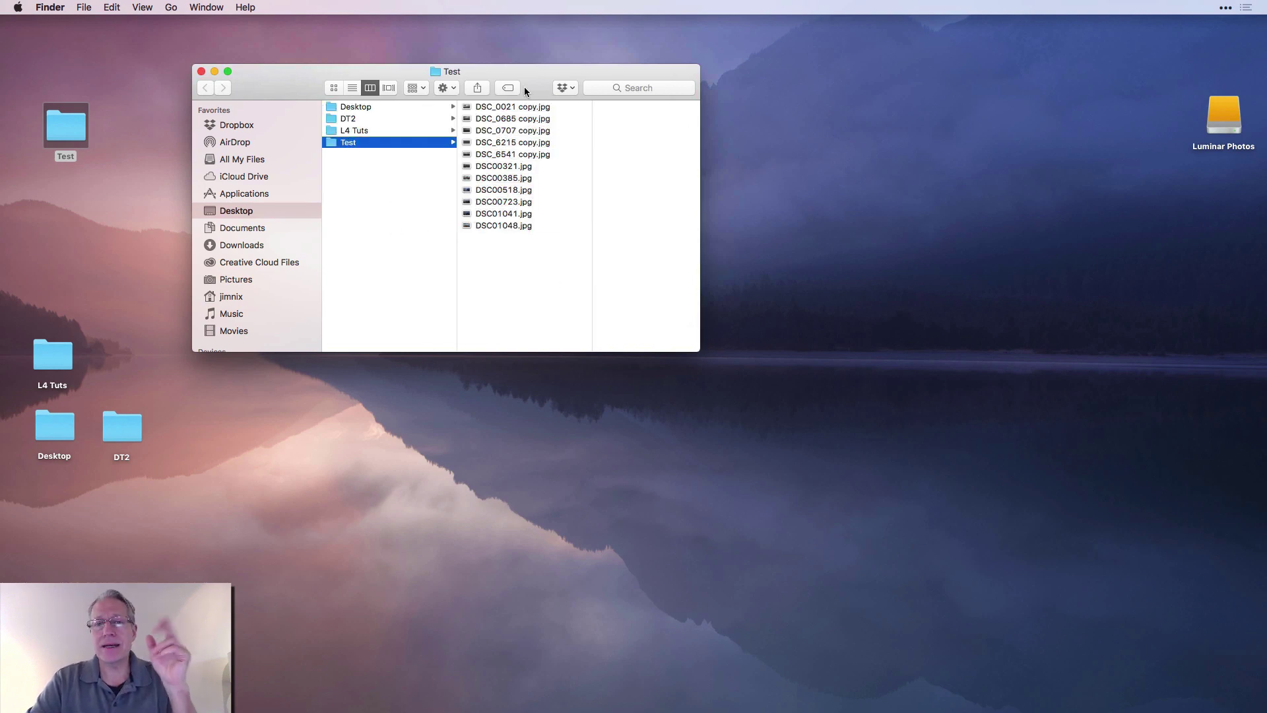
pyautogui.click(202, 73)
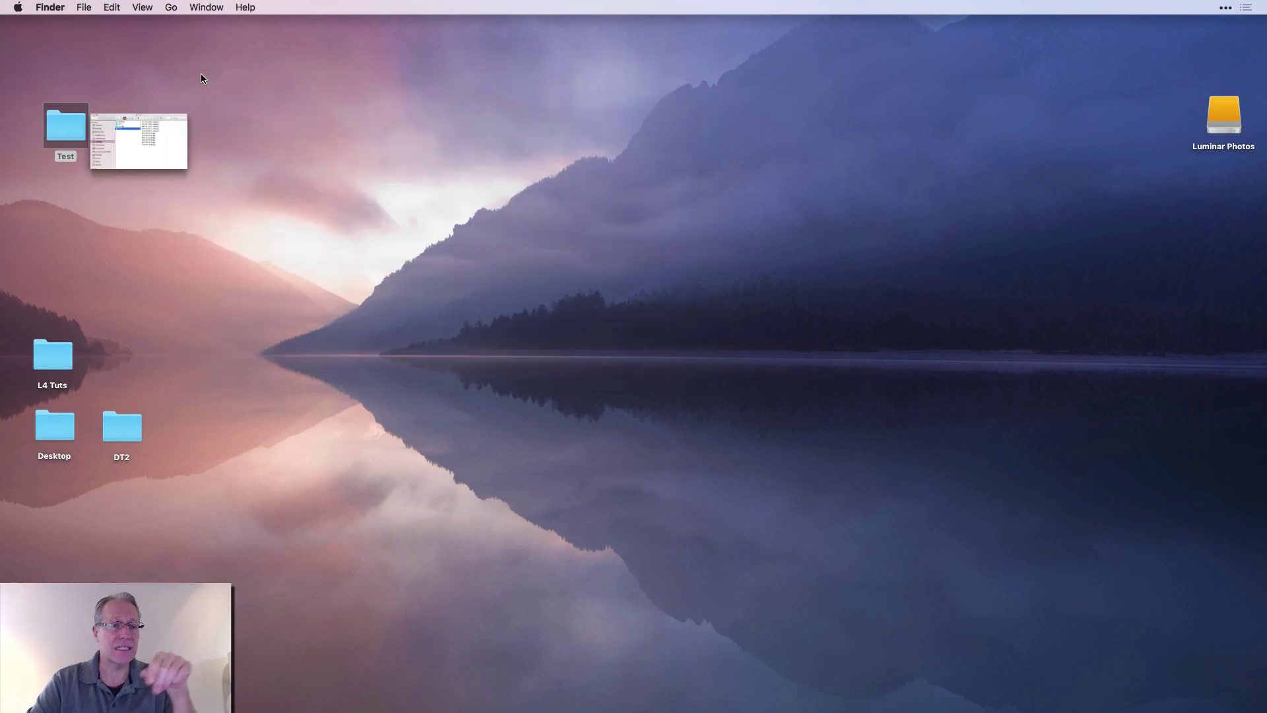
pyautogui.click(480, 135)
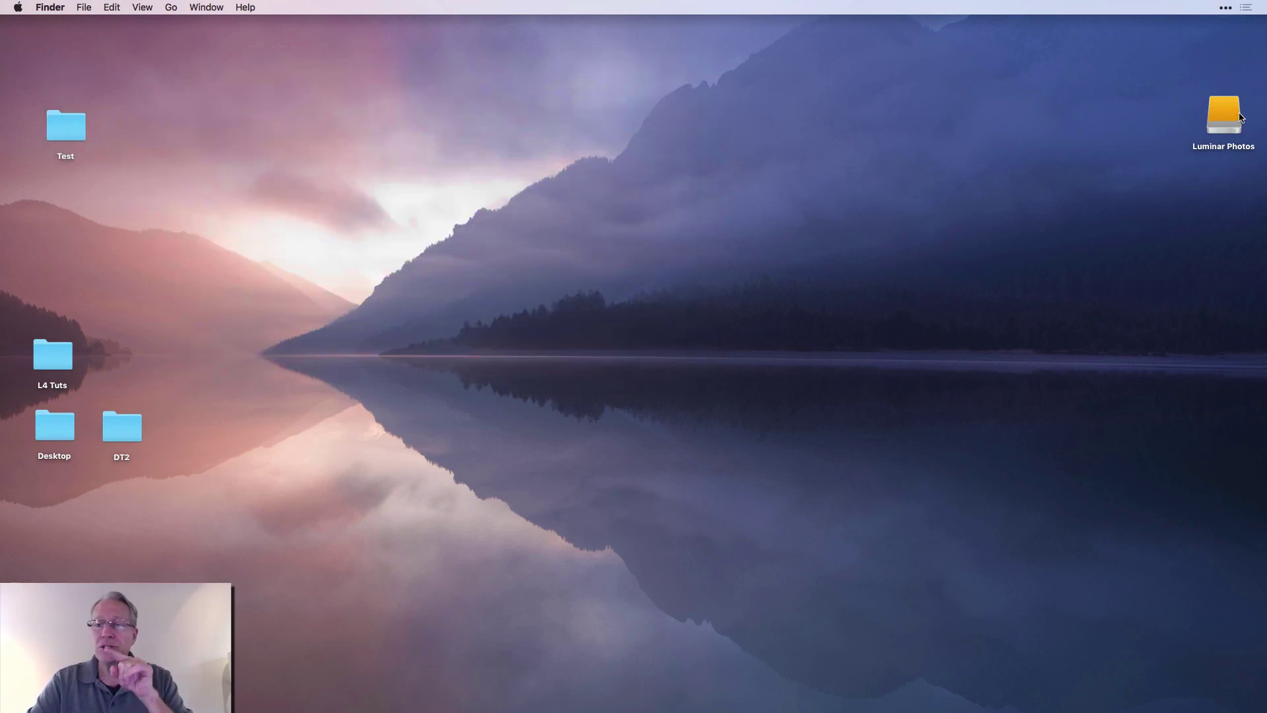
pyautogui.doubleClick(1240, 118)
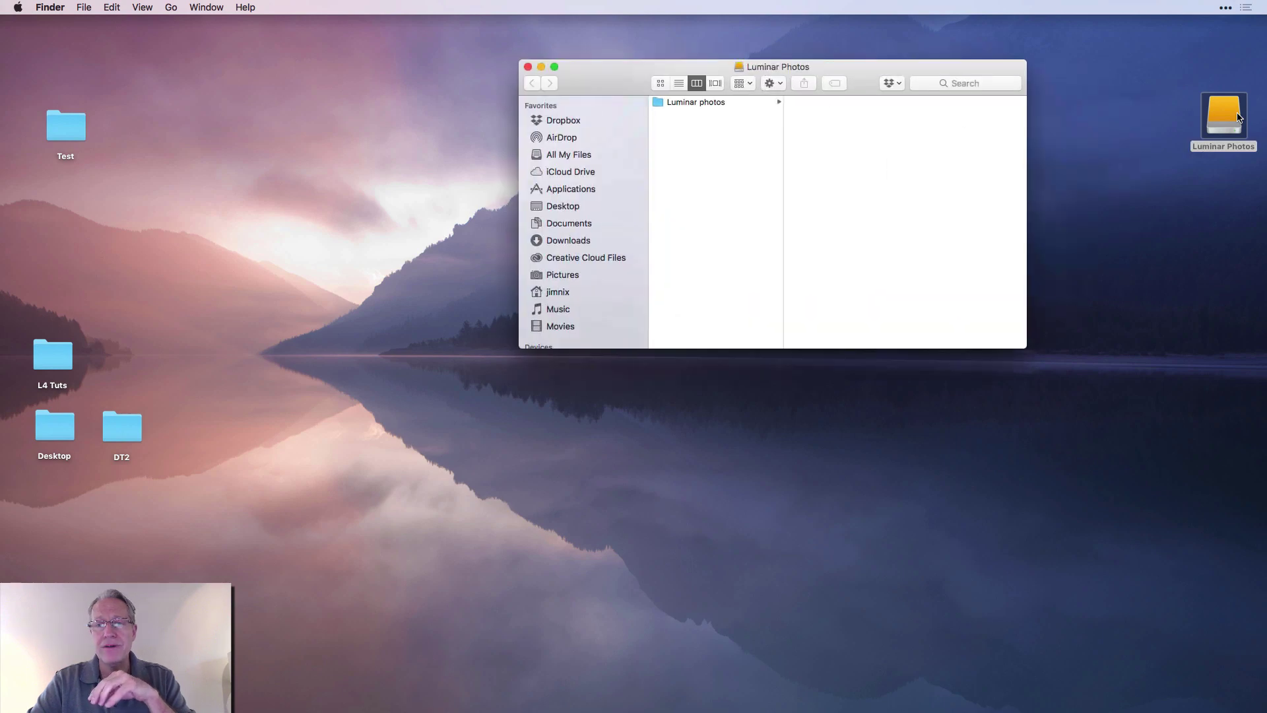
pyautogui.click(690, 104)
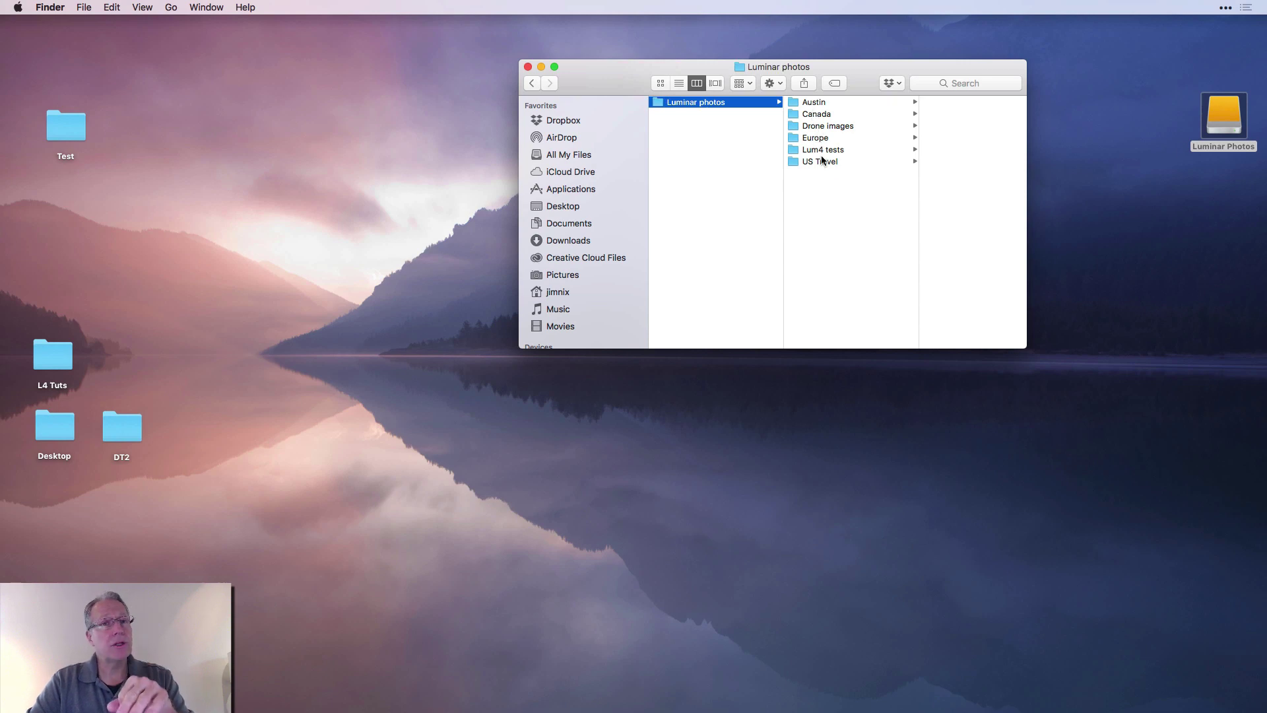
pyautogui.moveTo(1208, 711)
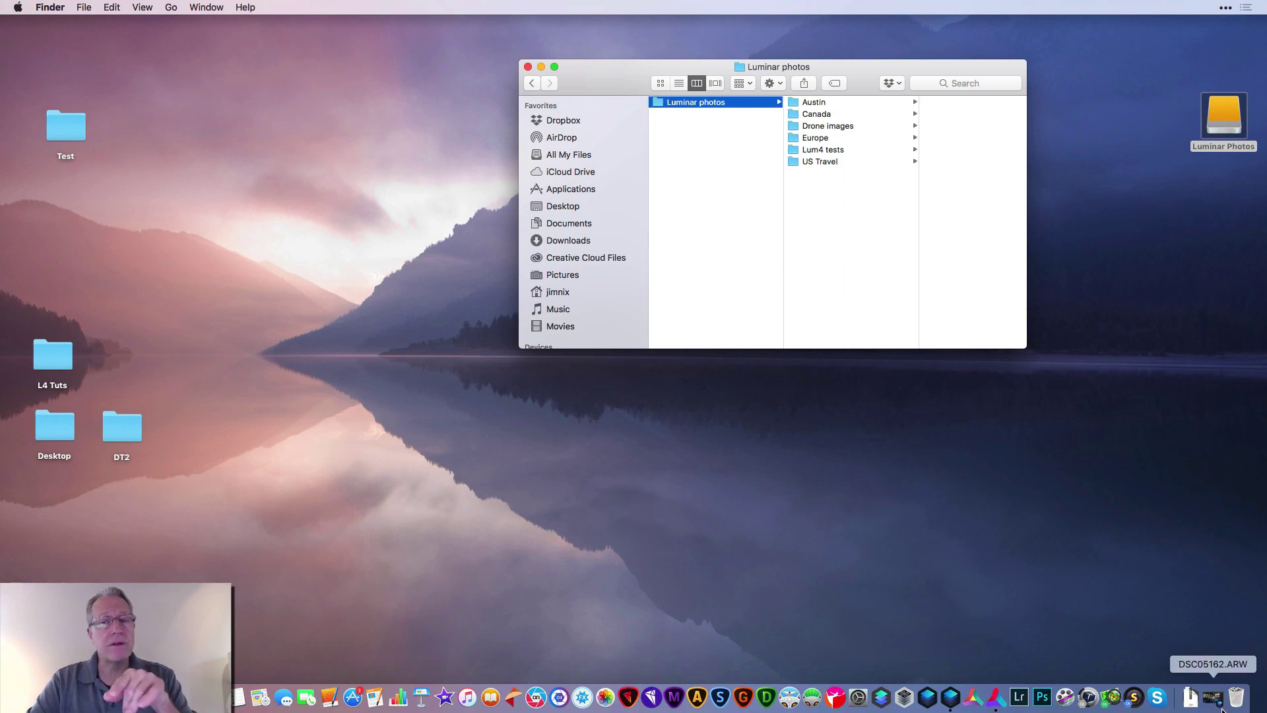
pyautogui.click(1220, 707)
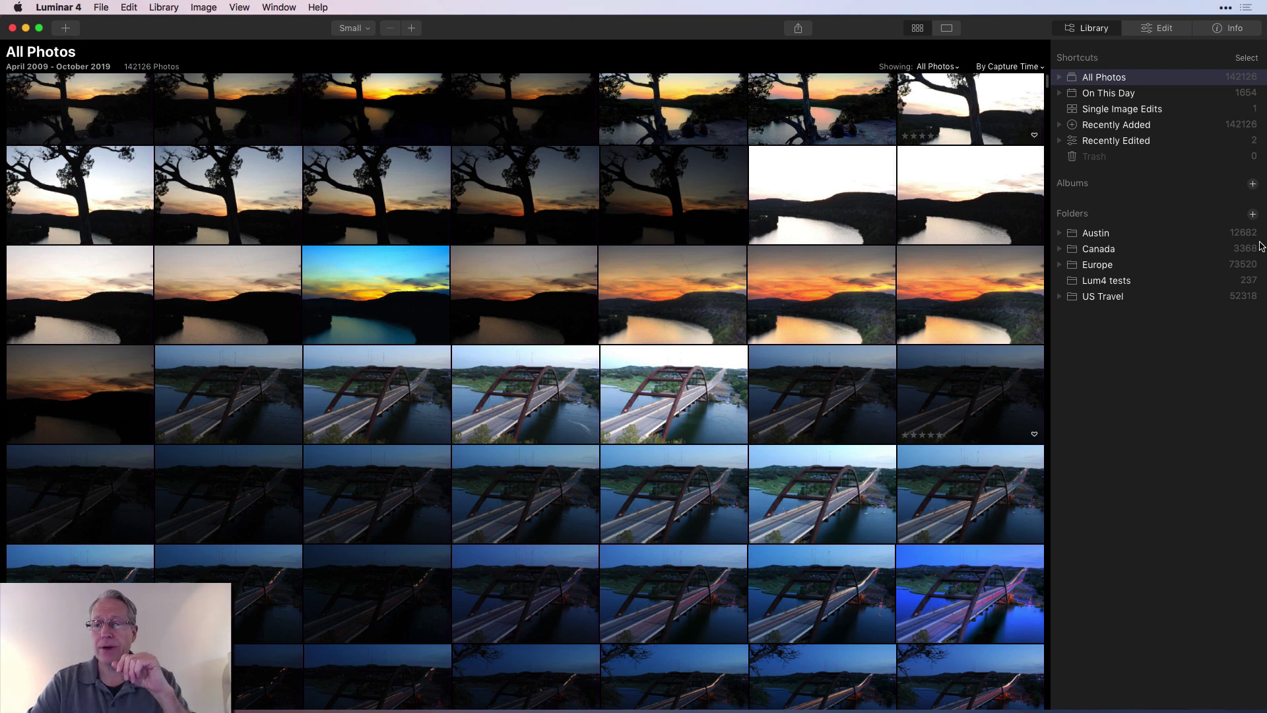
# - In the Add Folder dialog, browse the Luminar Photos drive into its Drone images folder
pyautogui.click(1253, 214)
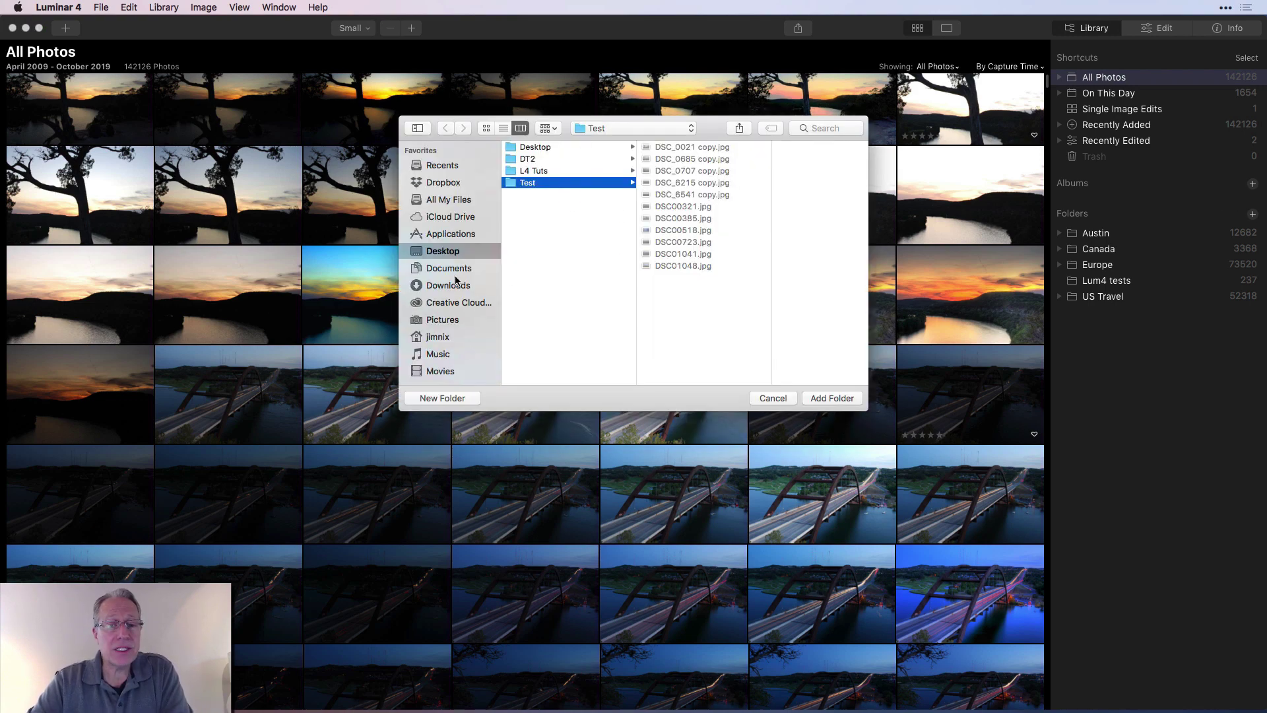
pyautogui.scroll(-5, 460, 336)
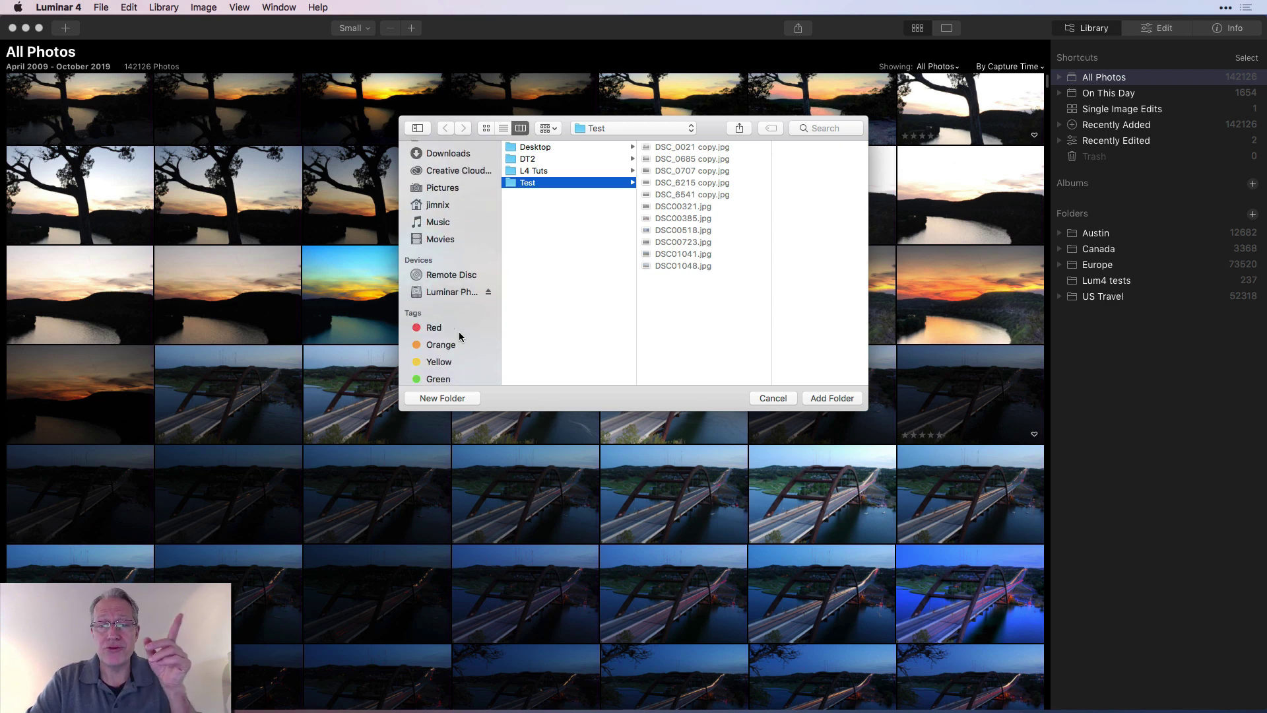
pyautogui.click(455, 294)
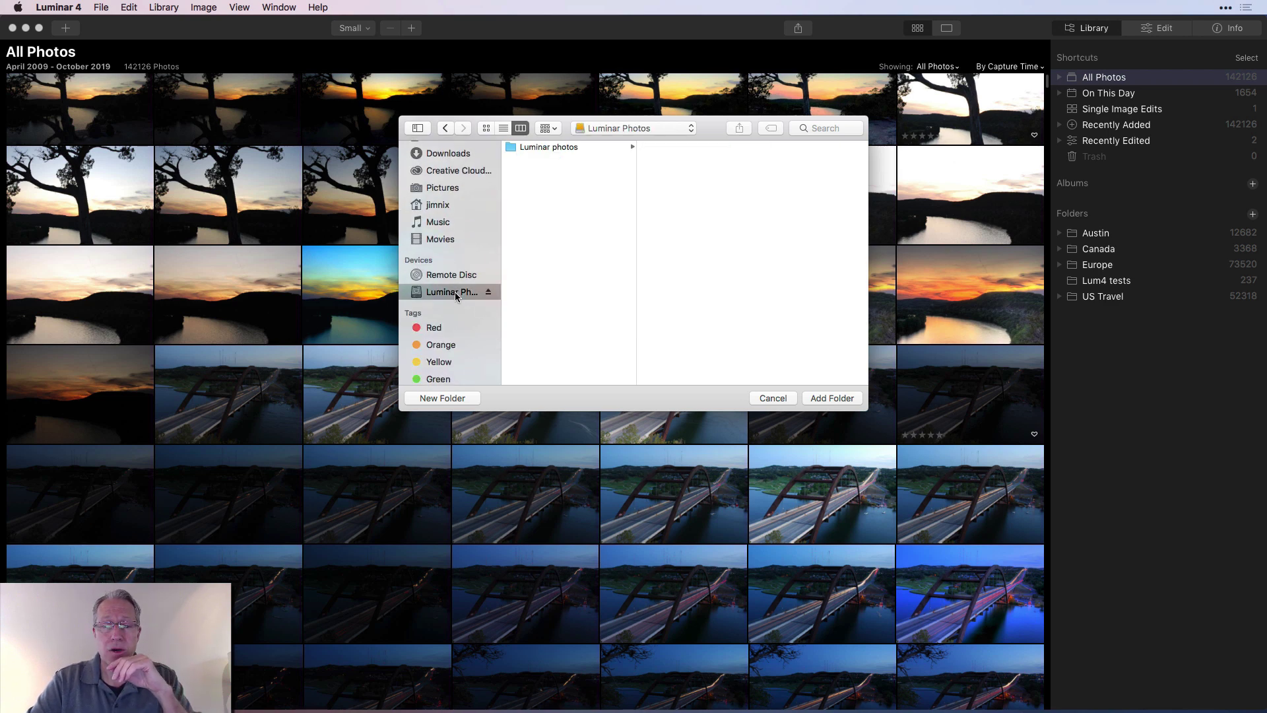
pyautogui.click(551, 147)
pyautogui.click(686, 171)
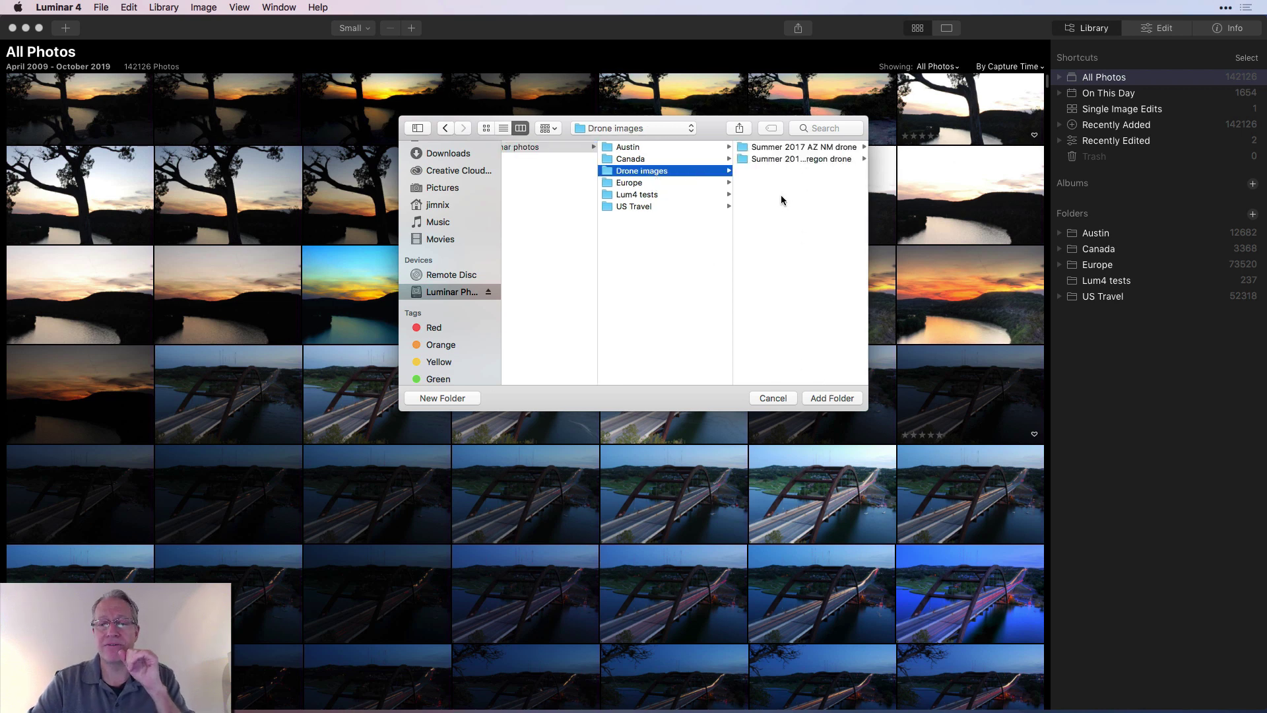
pyautogui.hscroll(-1, 703, 273)
pyautogui.hscroll(-3, 726, 285)
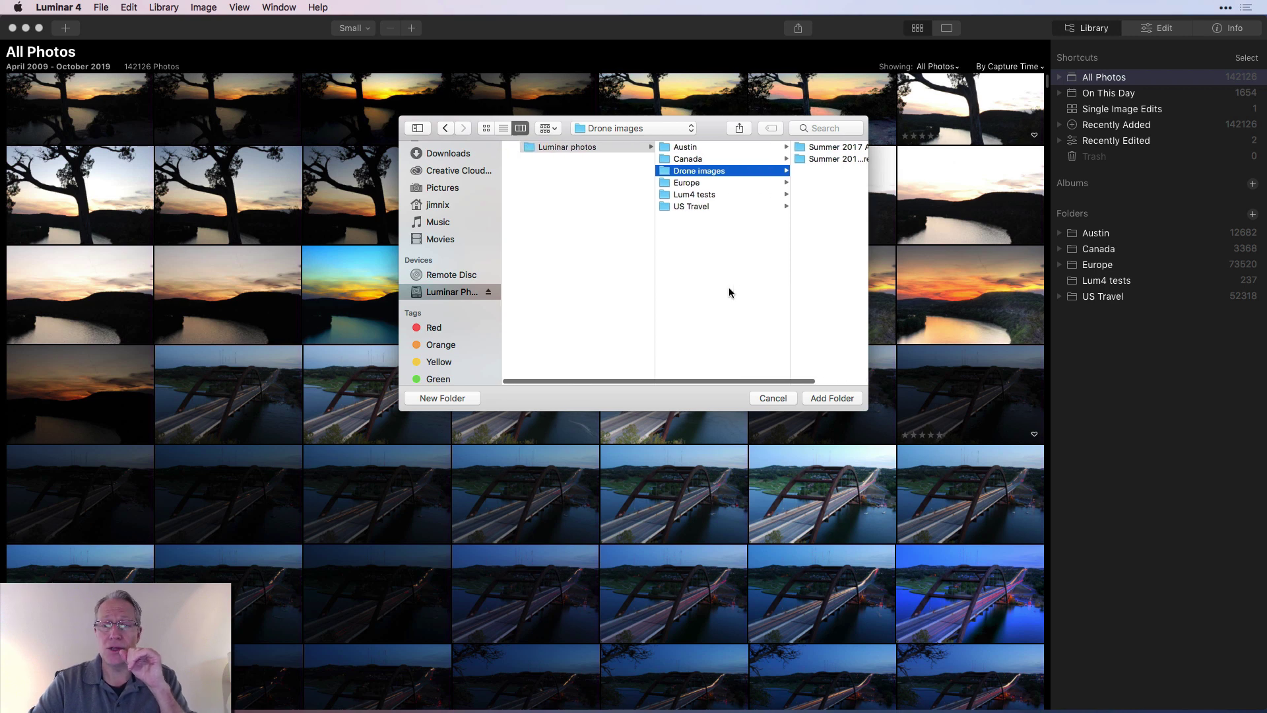
# - Choose the Desktop's Test folder and add it to the library
pyautogui.scroll(5, 449, 264)
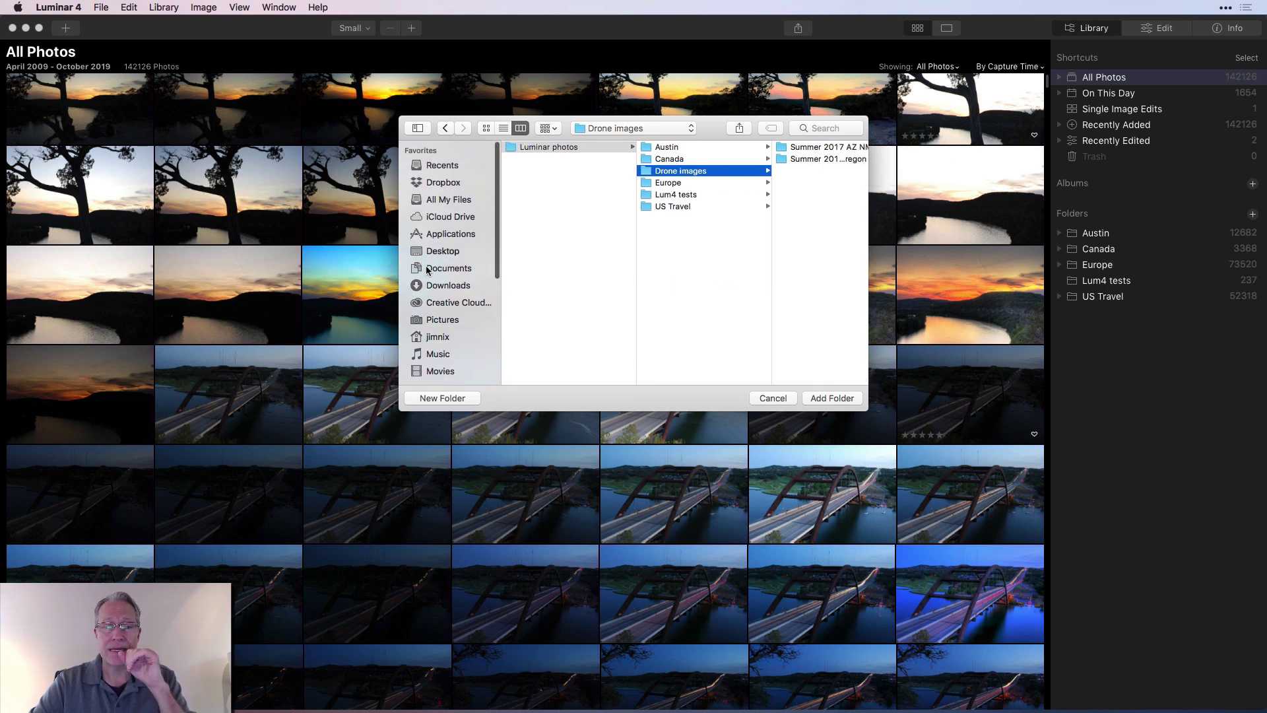
pyautogui.click(442, 251)
pyautogui.click(532, 183)
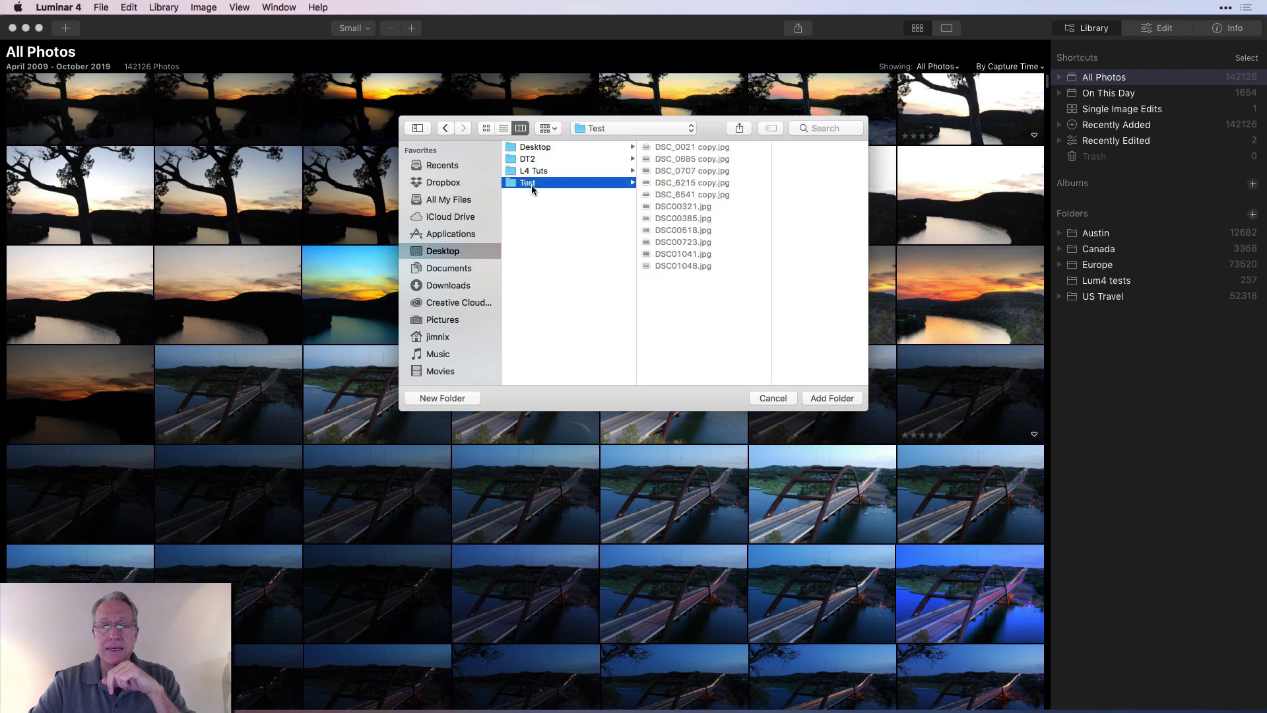
pyautogui.click(845, 399)
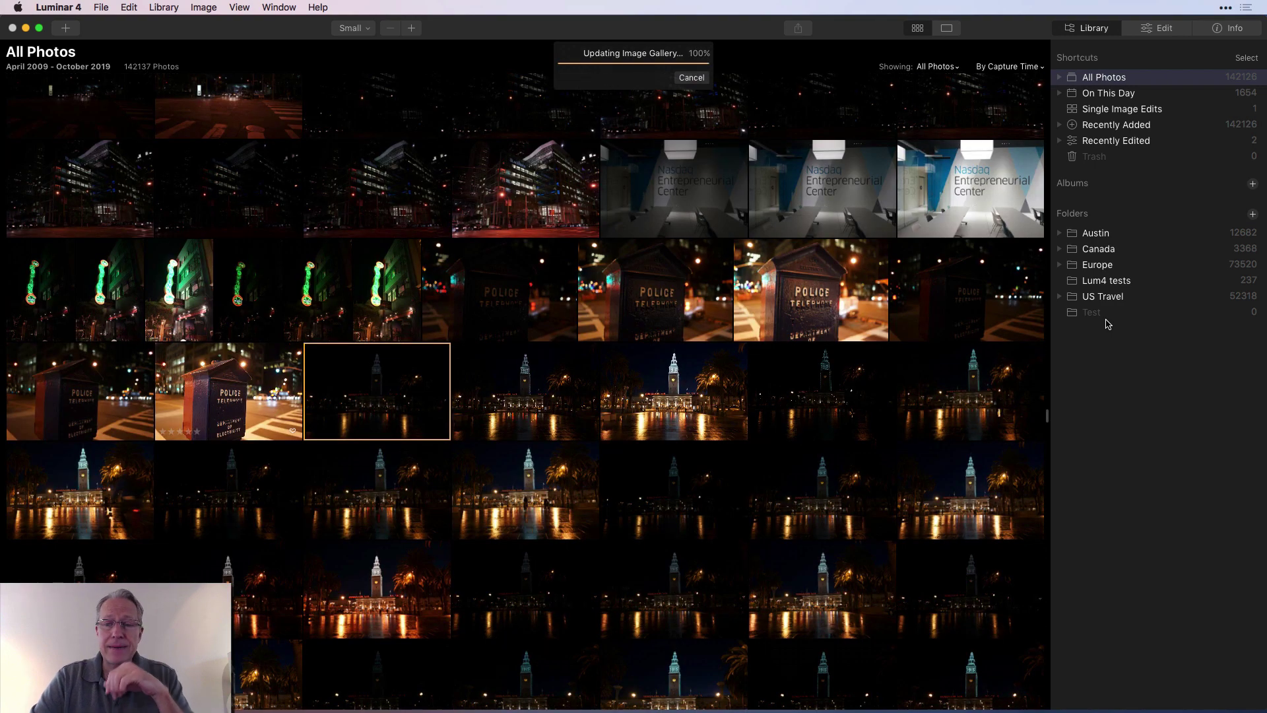
# - Open the Test folder to display its 11 photos from 2012 to 2017
pyautogui.click(1137, 313)
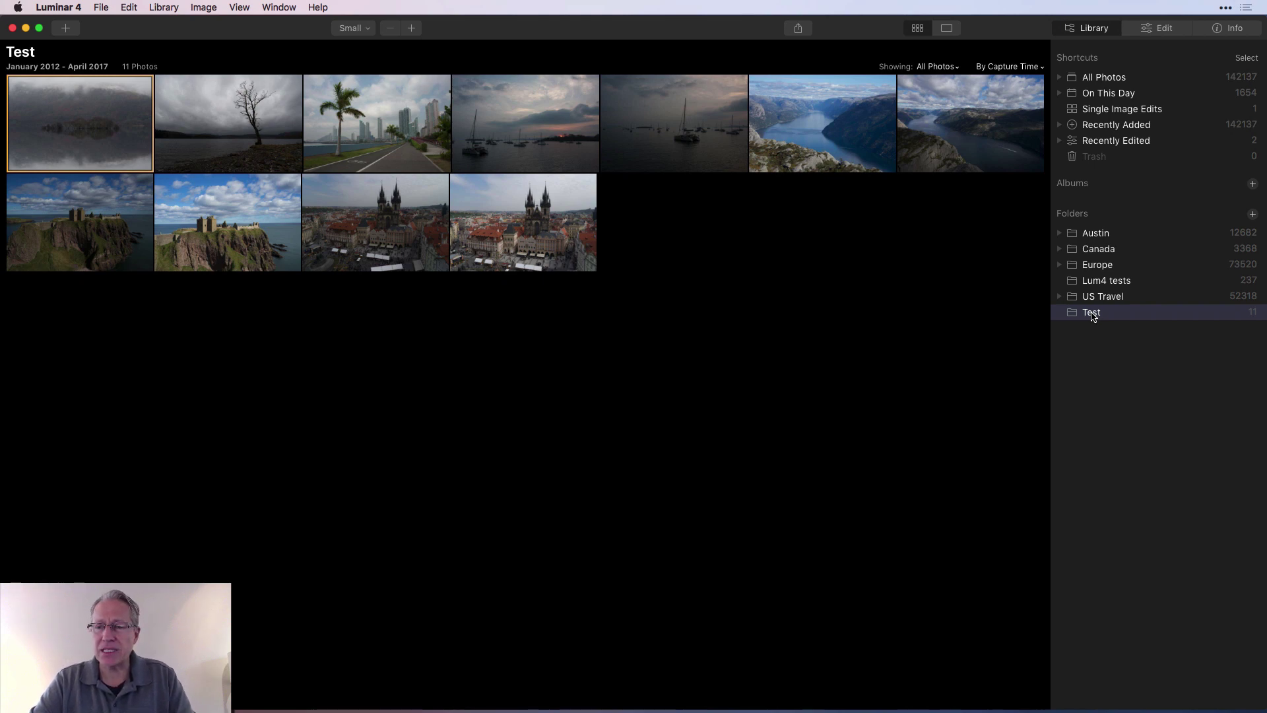
# - Create a new subfolder named 'Best' inside the Test folder
pyautogui.rightClick(1093, 317)
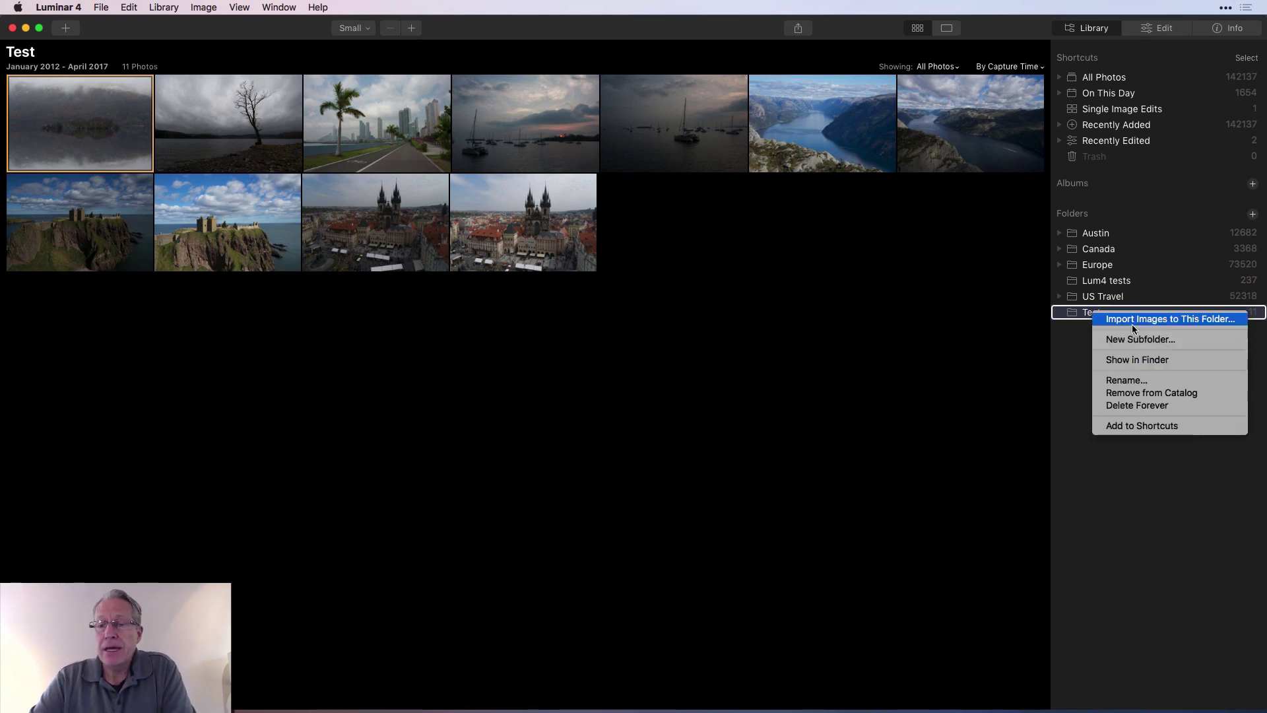
pyautogui.click(1197, 339)
pyautogui.write('Best')
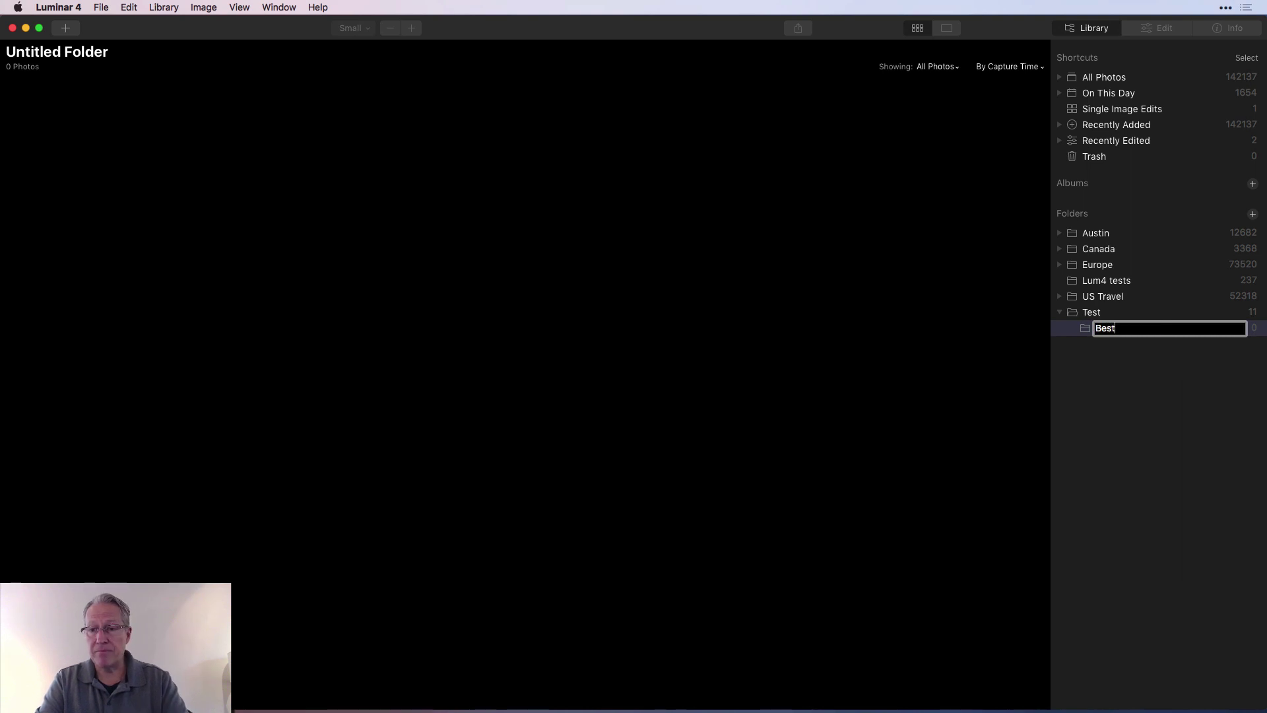
pyautogui.press('Return')
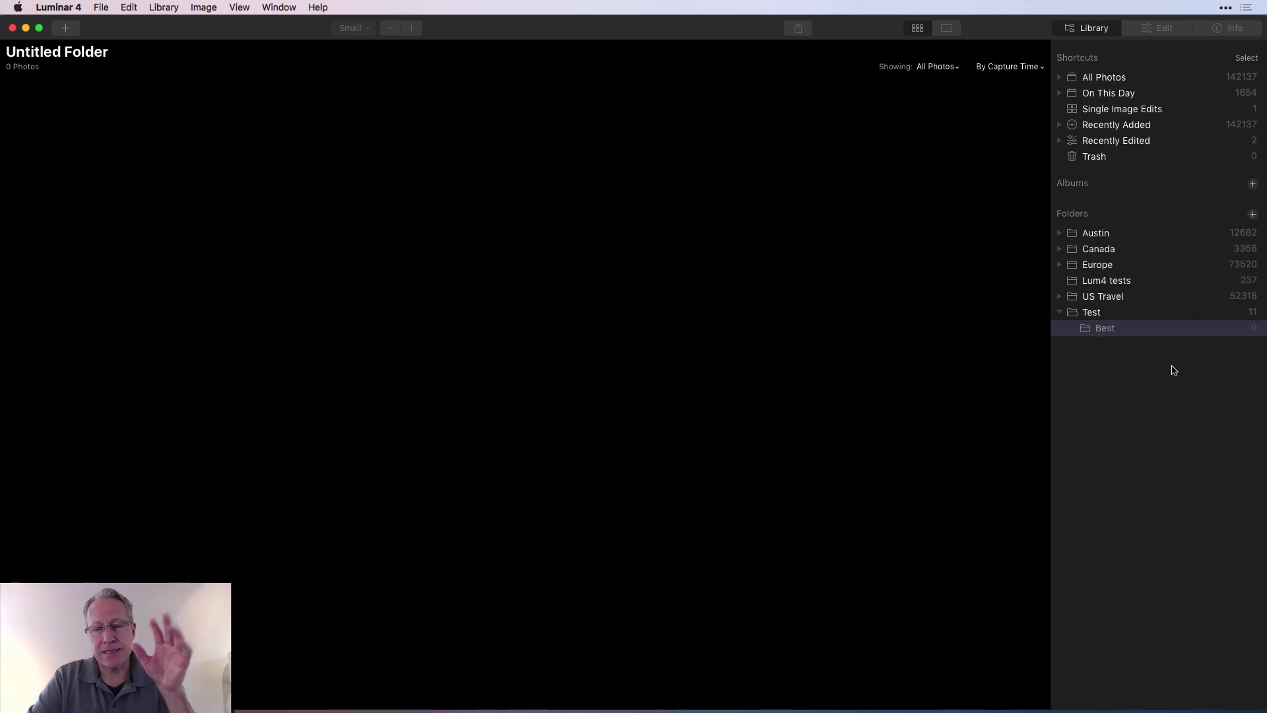
# - Move the April 2017 Prague old-town square photo into Best and check it
pyautogui.click(1101, 314)
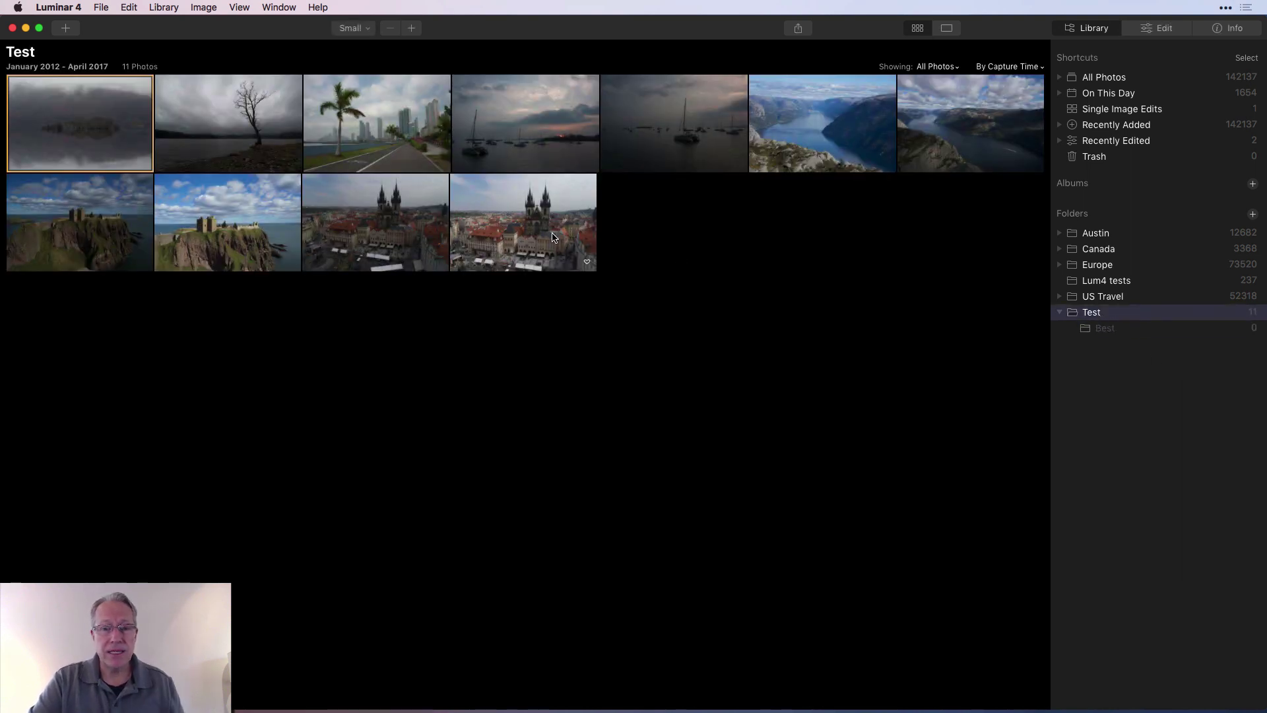
pyautogui.moveTo(551, 233); pyautogui.dragTo(1098, 332)
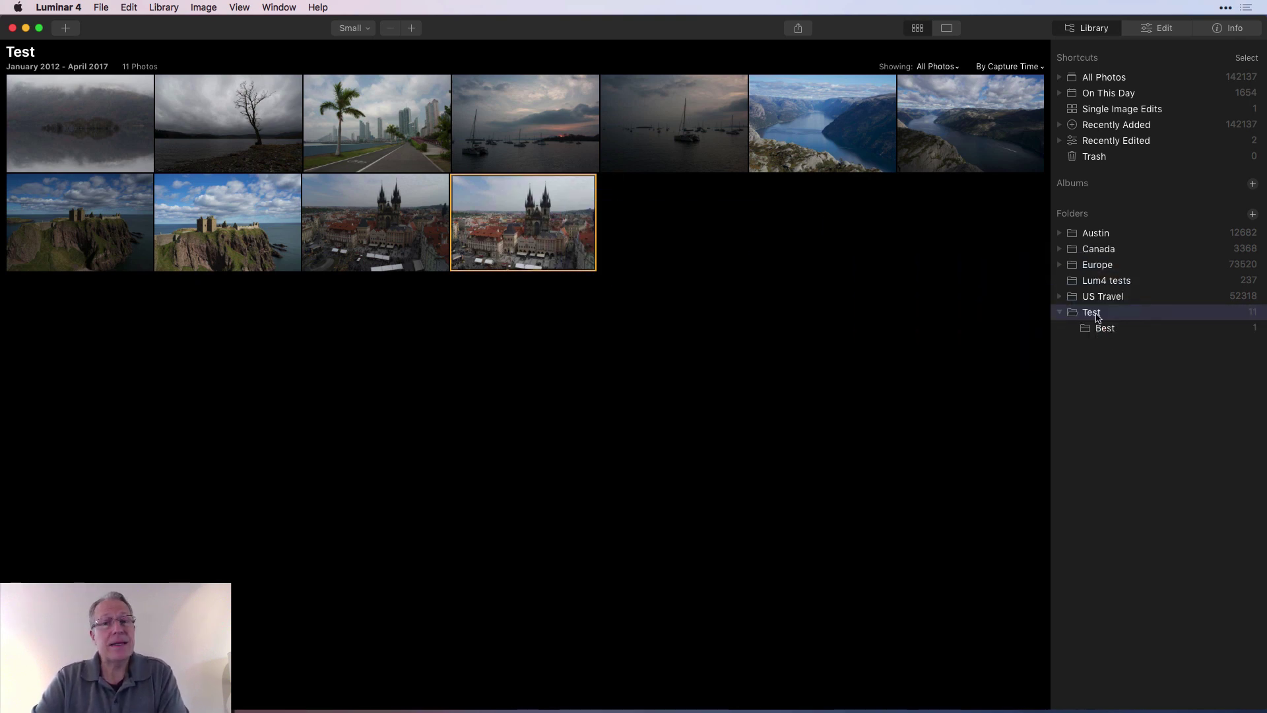
pyautogui.click(1107, 330)
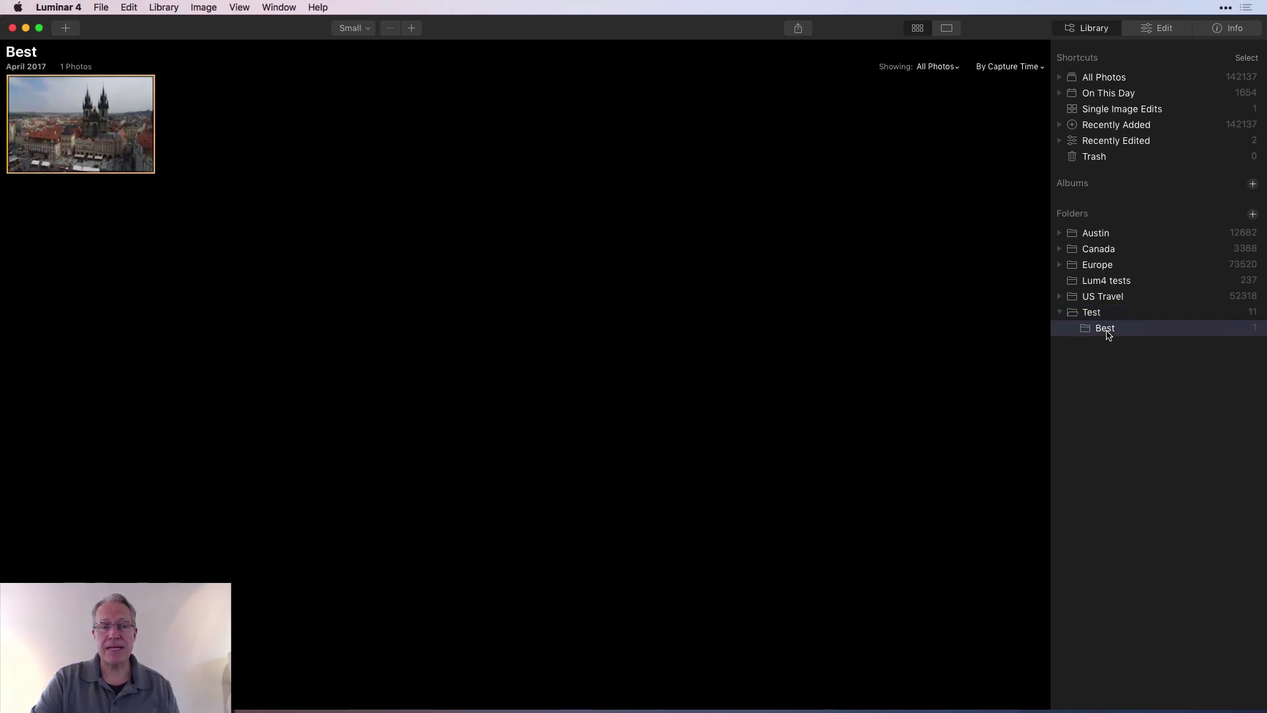
pyautogui.click(1104, 315)
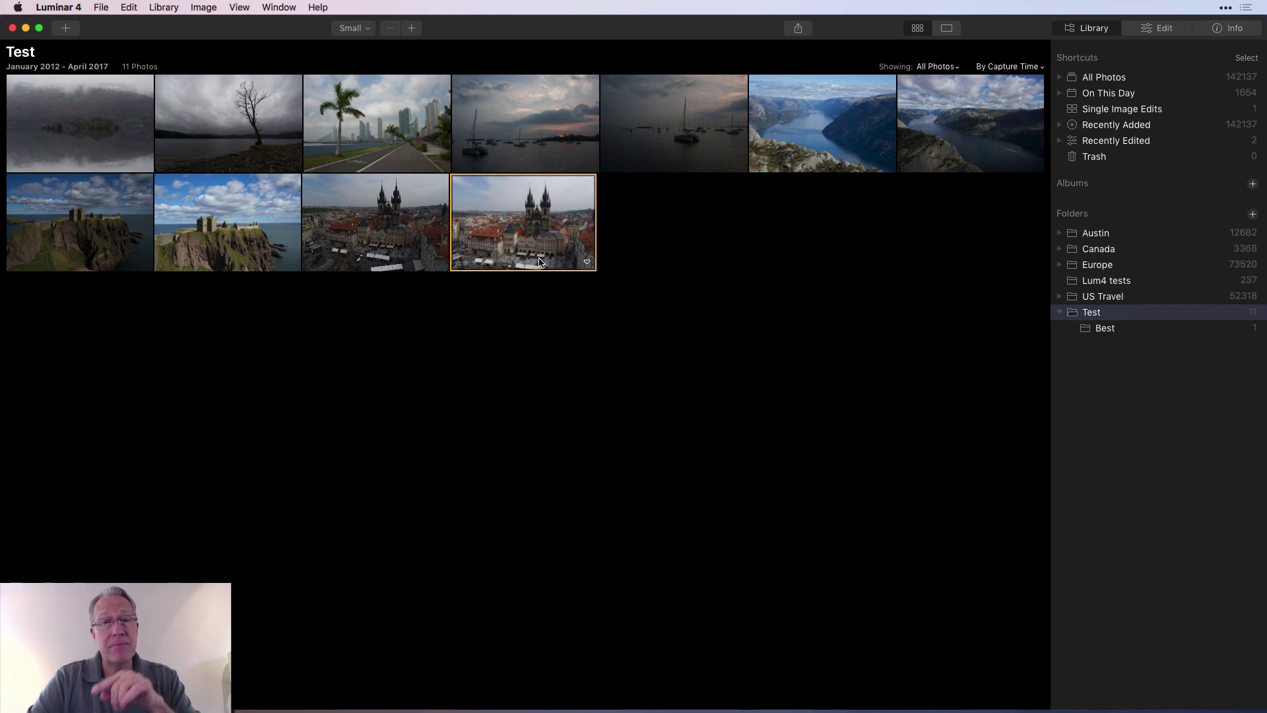
# - In Finder, move DSC00385.jpg from the Best subfolder into the desktop Test folder
pyautogui.click(26, 28)
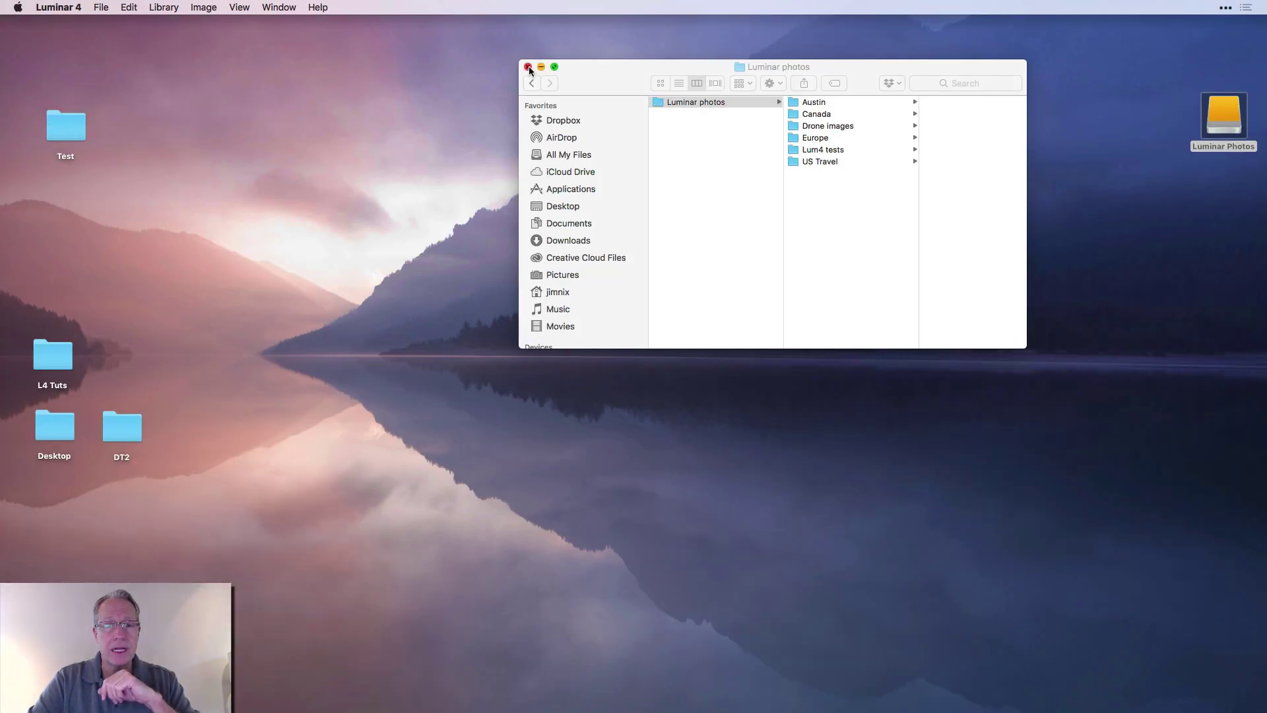
pyautogui.click(528, 67)
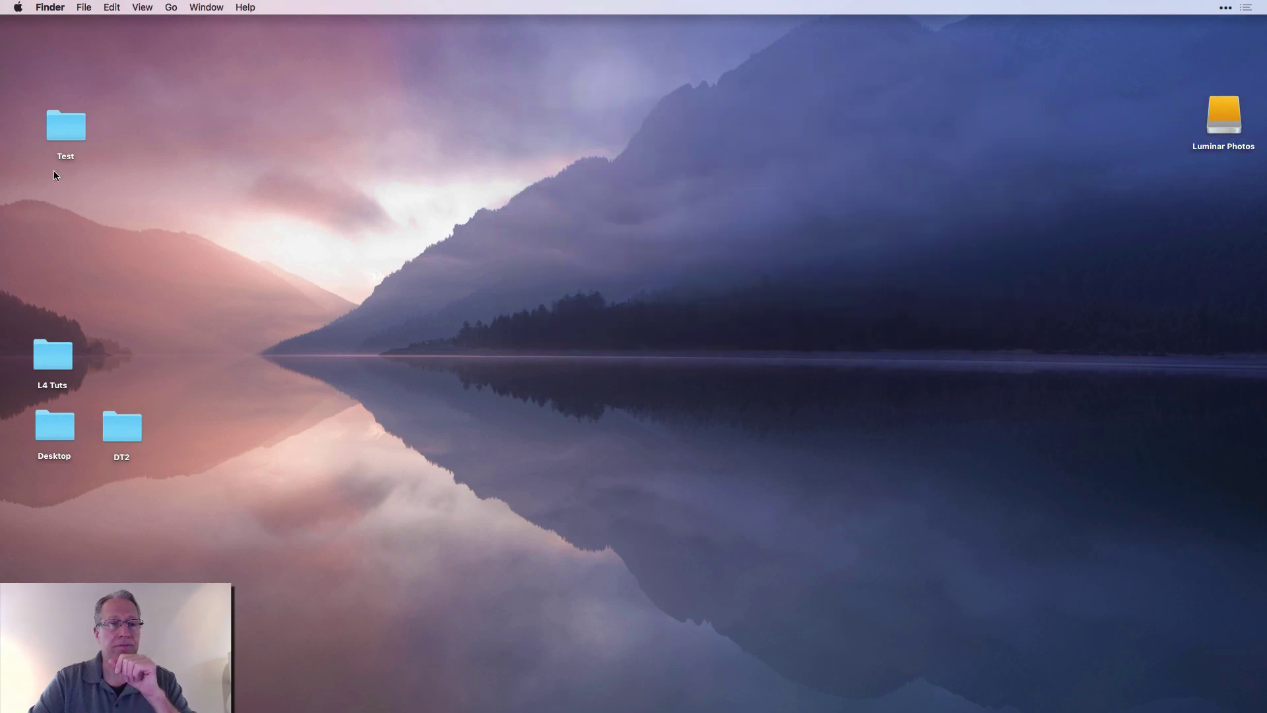
pyautogui.doubleClick(65, 124)
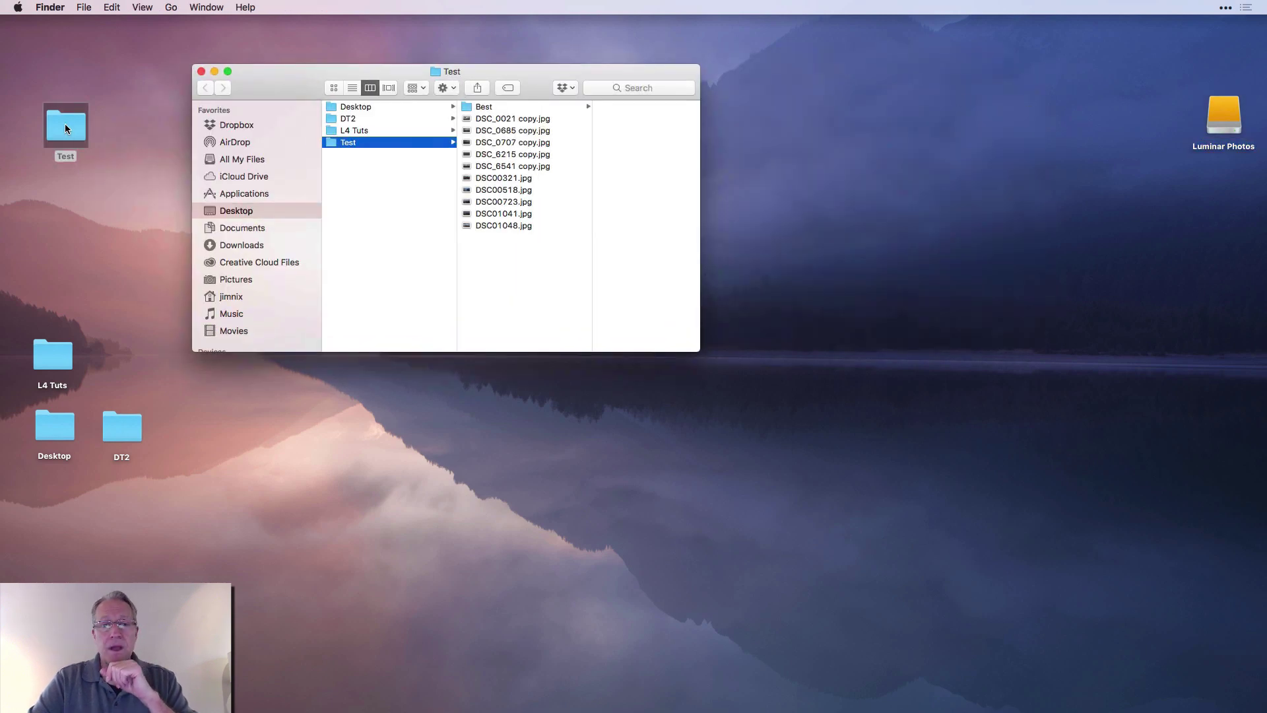
pyautogui.click(496, 108)
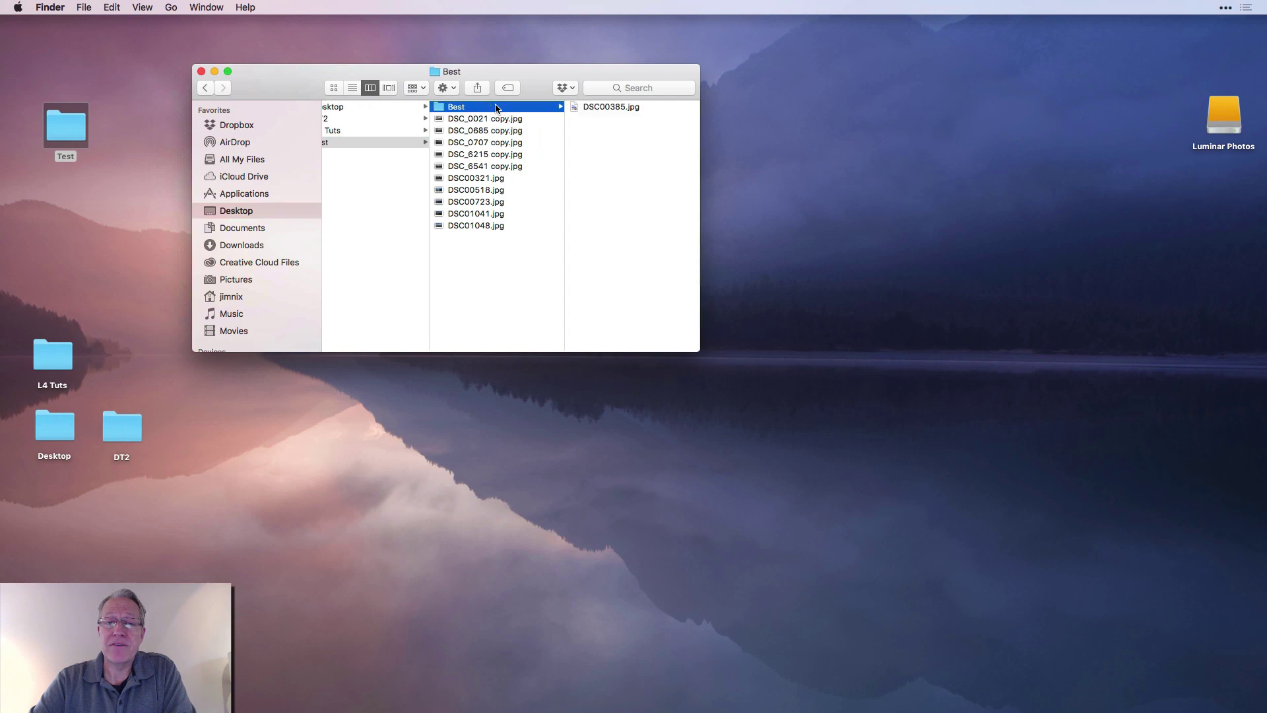
pyautogui.click(593, 106)
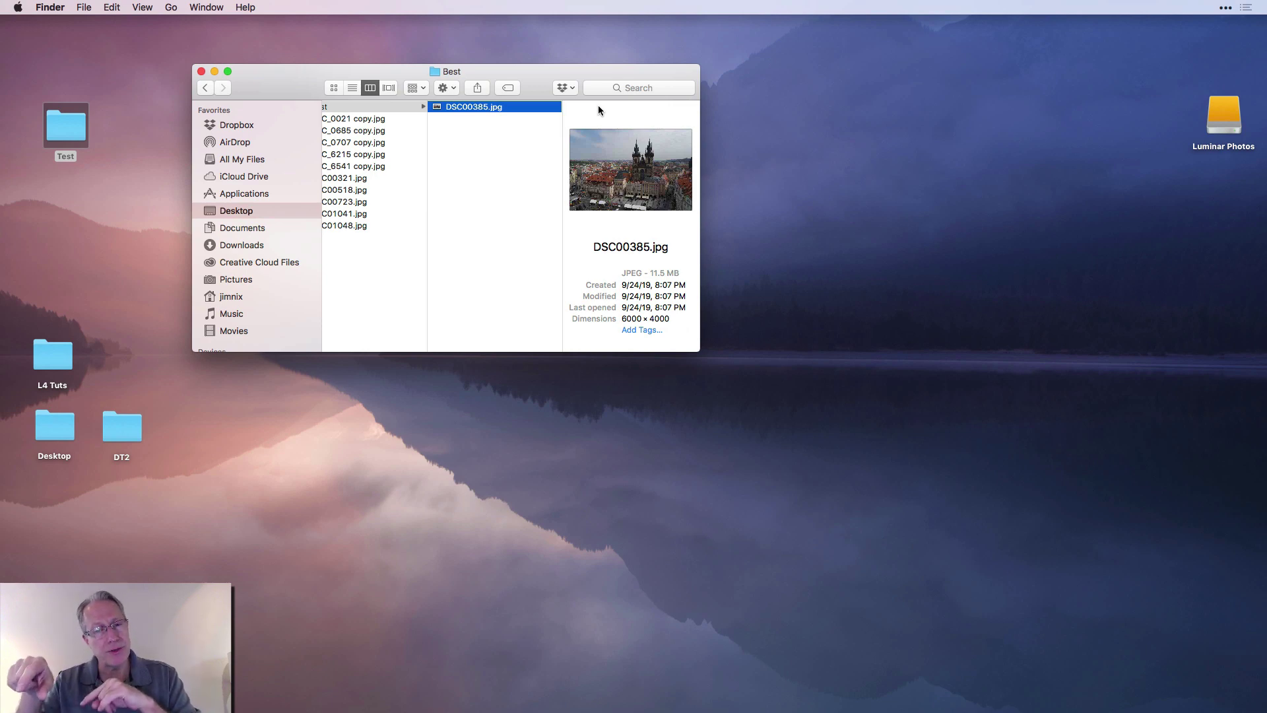
pyautogui.hscroll(-3, 496, 225)
pyautogui.moveTo(571, 106); pyautogui.dragTo(429, 259)
# - Trash the Best folder, close the Test window, and return to Luminar 4
pyautogui.click(427, 108)
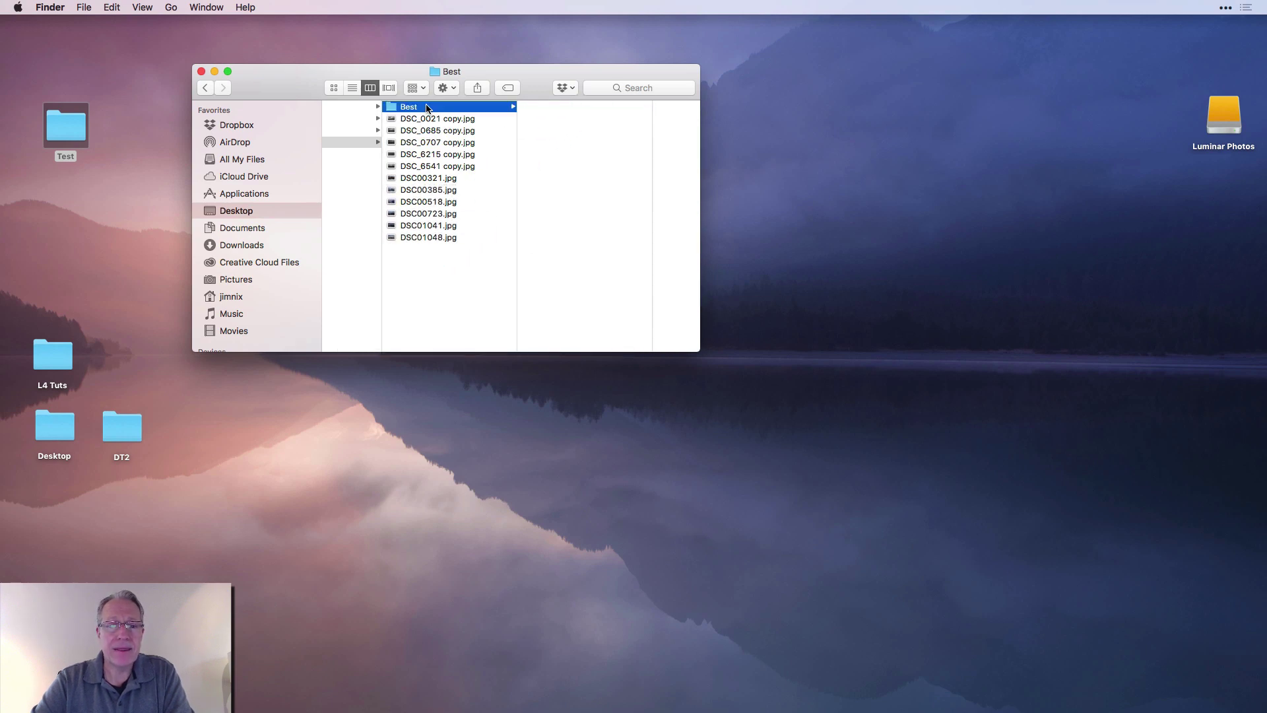
pyautogui.moveTo(427, 108); pyautogui.dragTo(1242, 711)
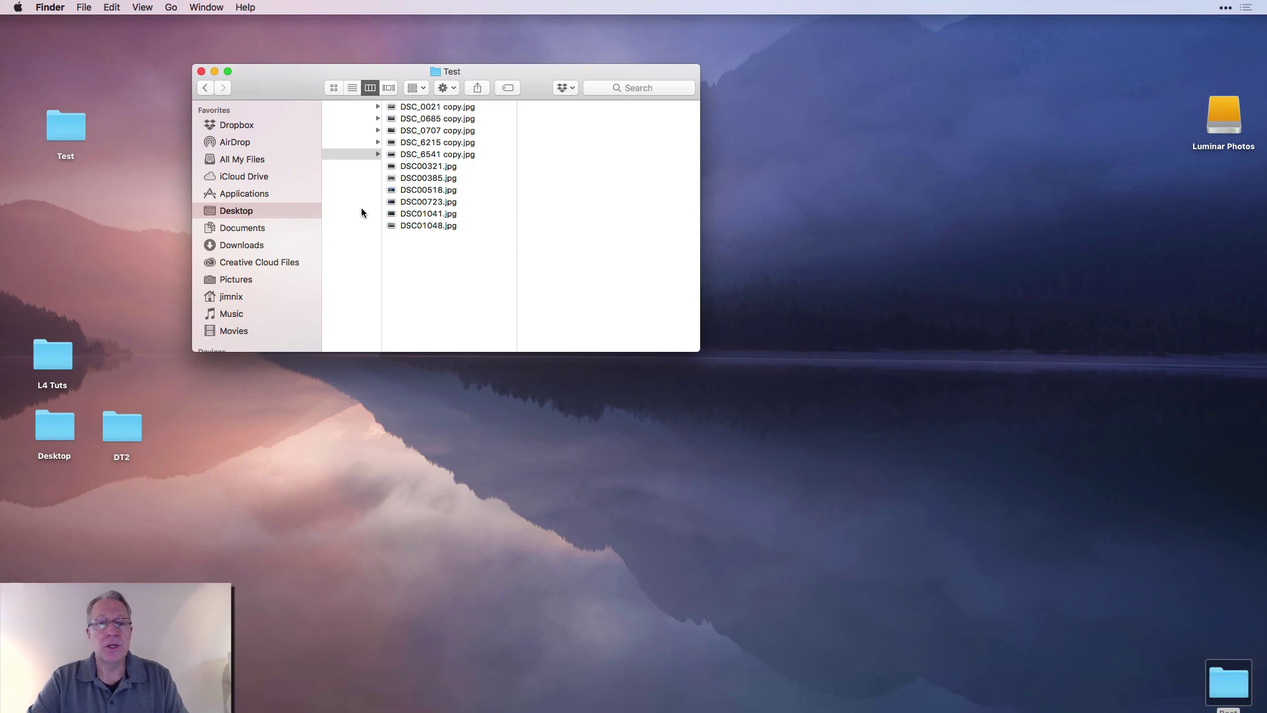
pyautogui.hscroll(-2, 480, 216)
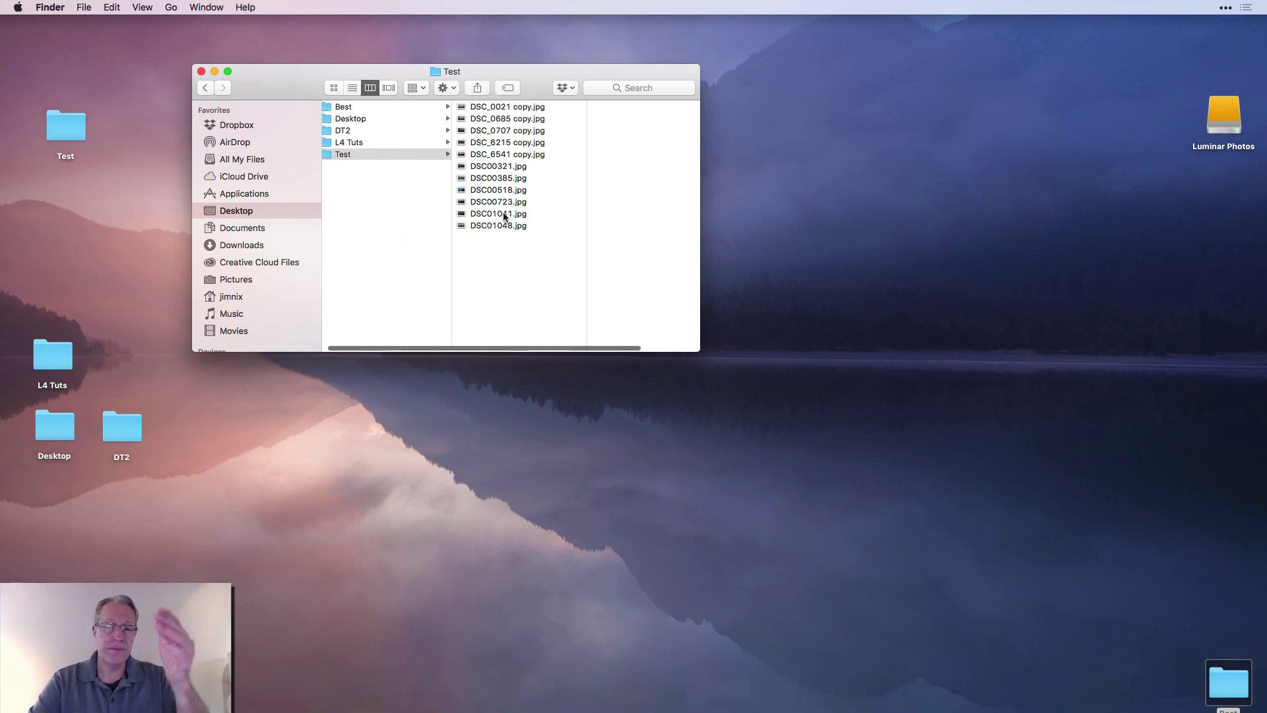
pyautogui.click(202, 72)
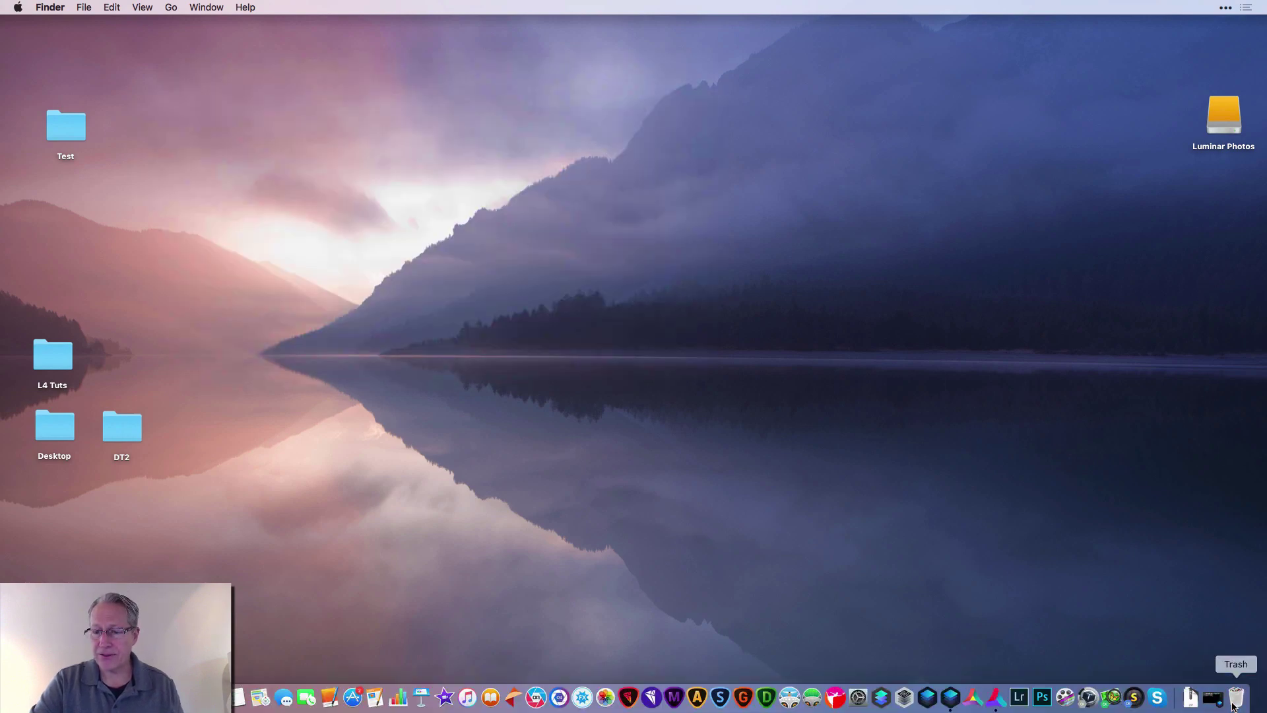
pyautogui.click(1212, 708)
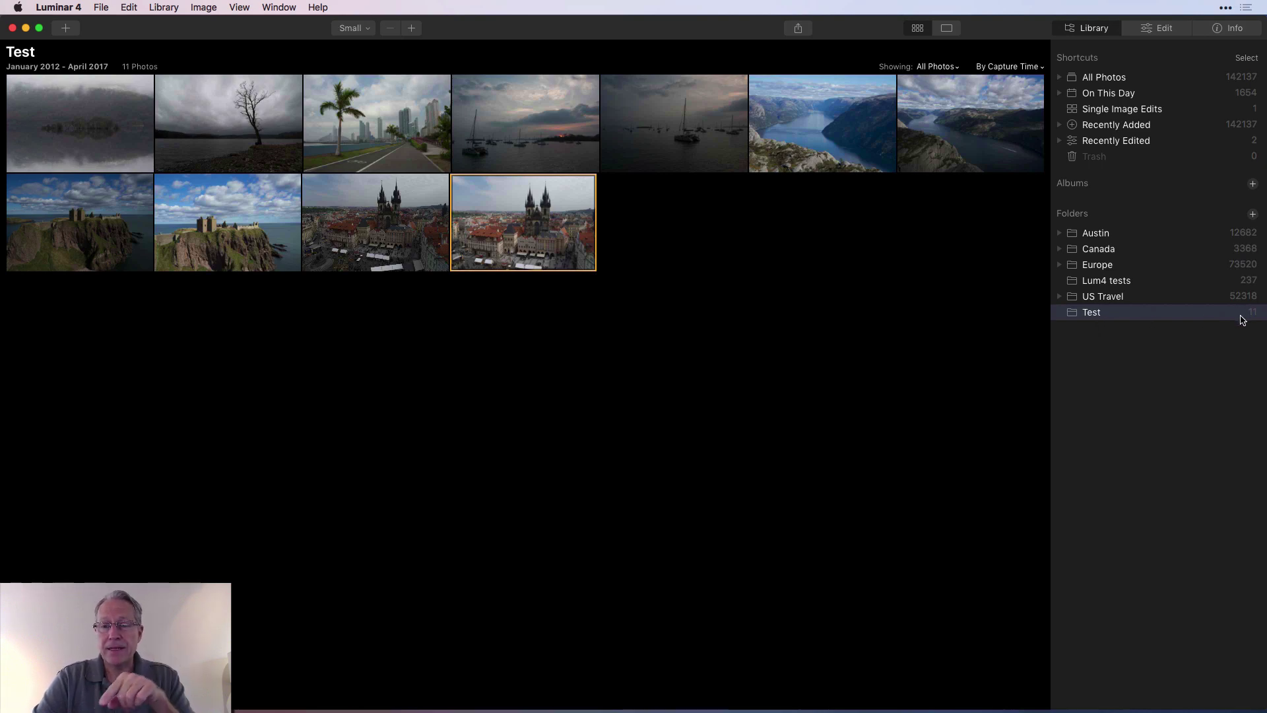
pyautogui.click(400, 246)
pyautogui.click(538, 236)
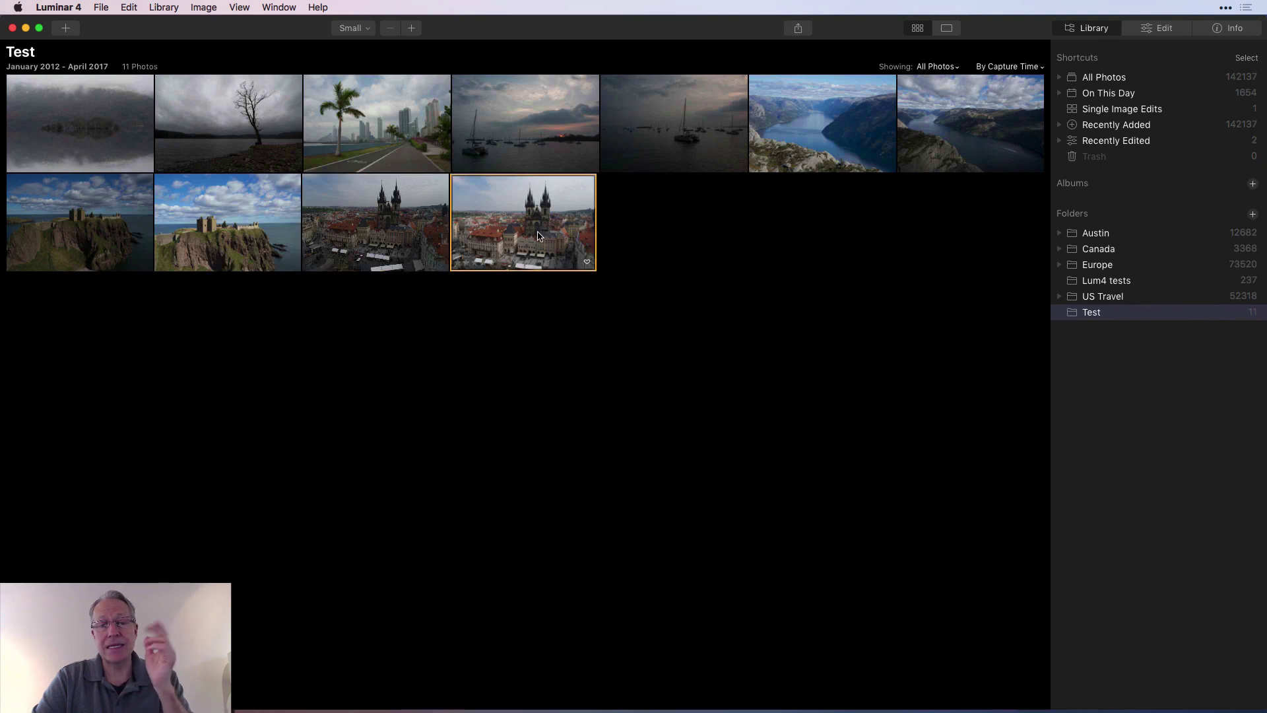
# - Rename the Test folder to 'Best Overall' in the Luminar library
pyautogui.rightClick(1093, 316)
pyautogui.click(1120, 381)
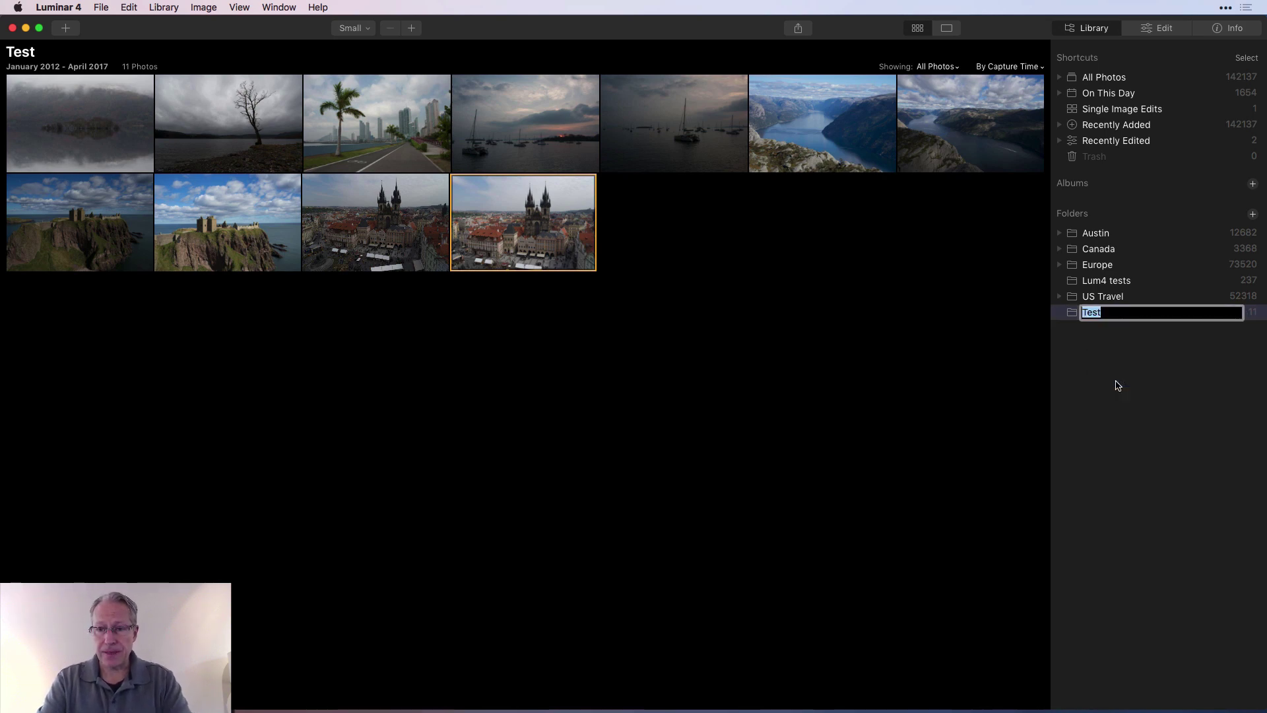
pyautogui.write('Best')
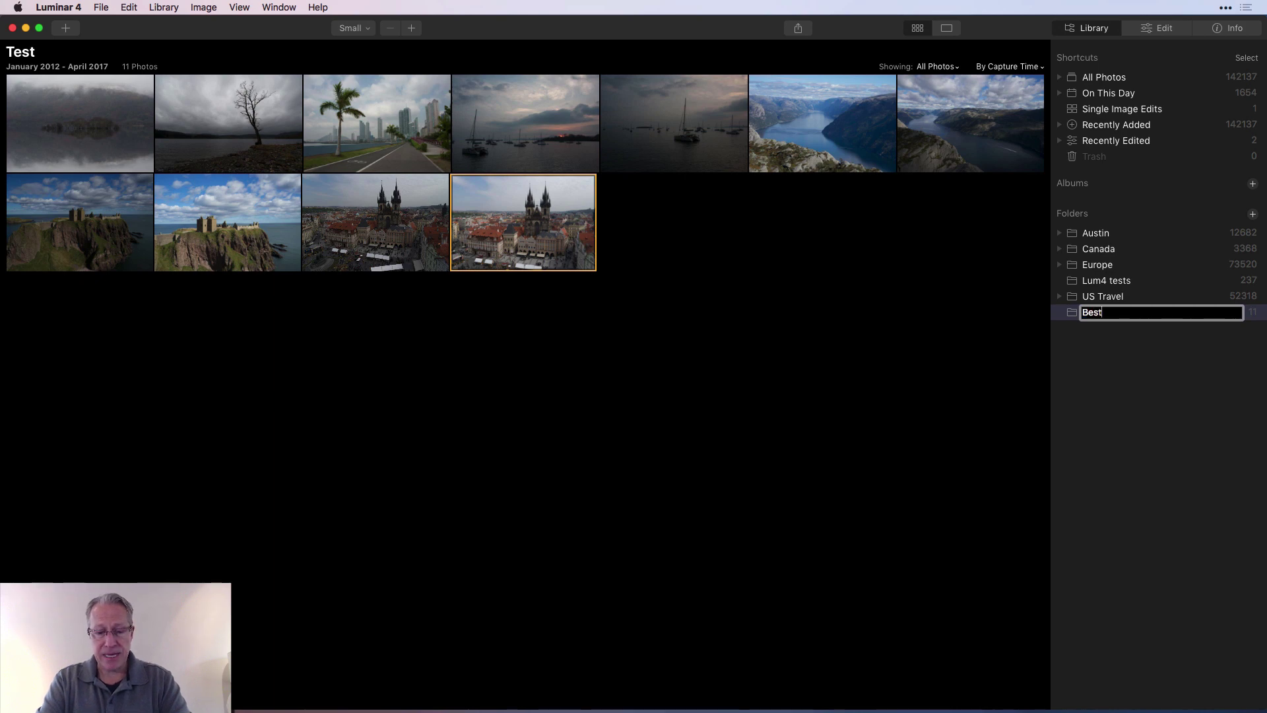
pyautogui.write(' Overall')
pyautogui.press('Return')
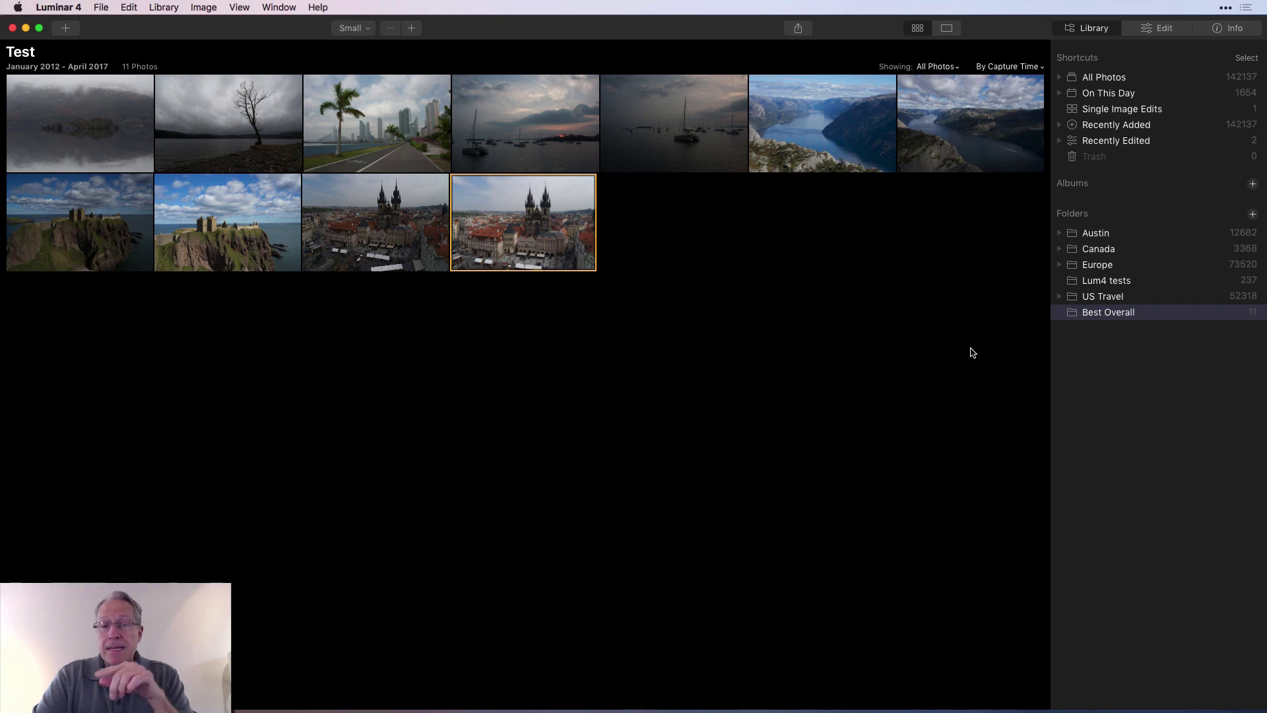
# - Confirm the desktop folder is now named Best Overall, then return to Luminar
pyautogui.click(26, 28)
pyautogui.click(75, 131)
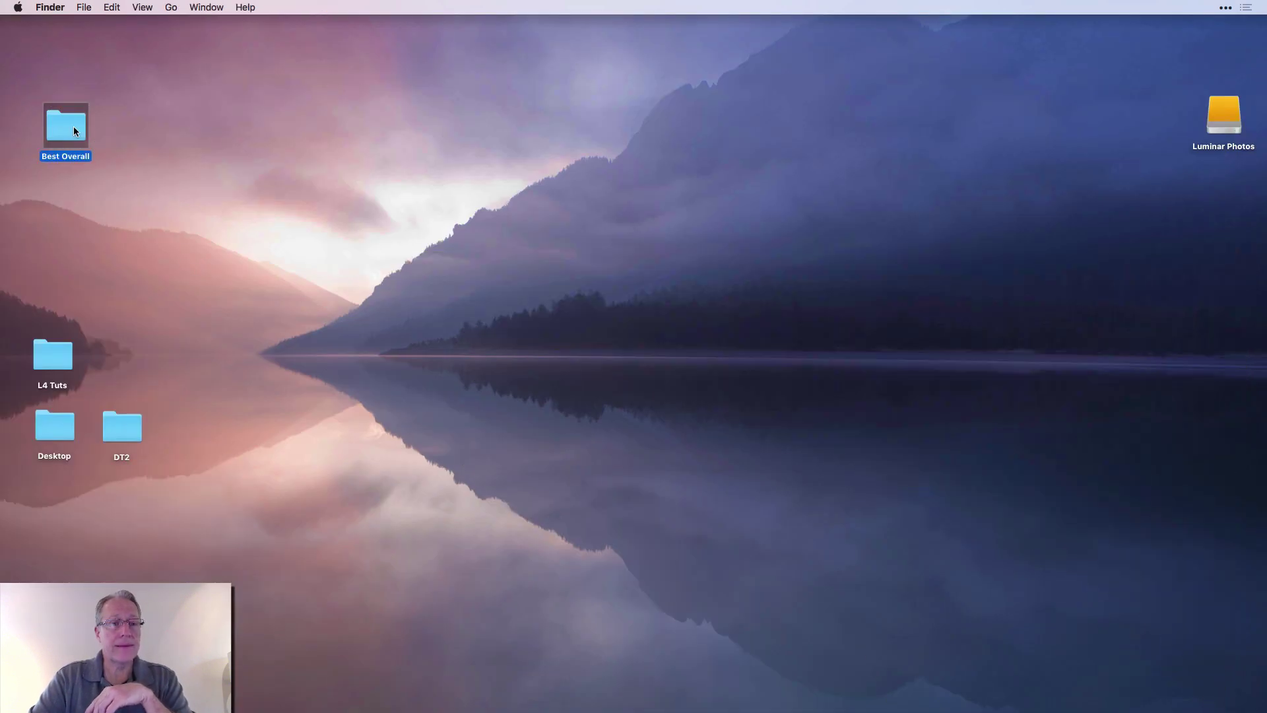
pyautogui.click(854, 546)
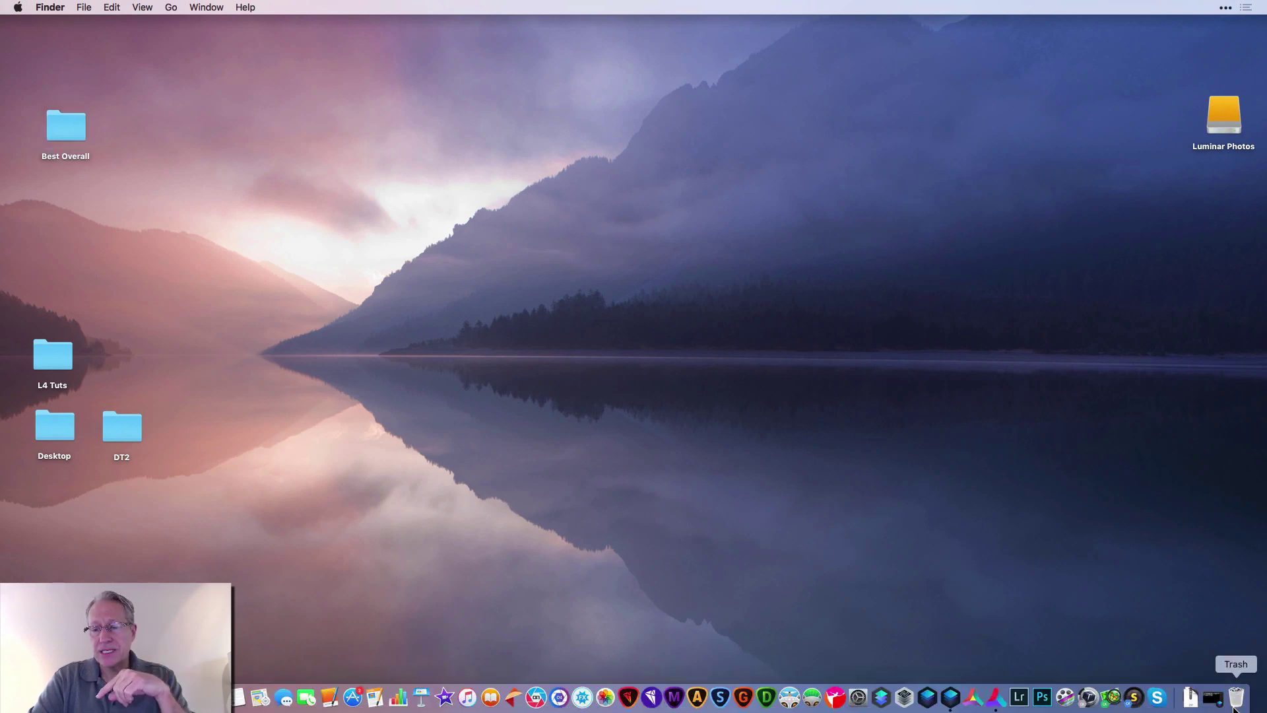
pyautogui.click(1213, 698)
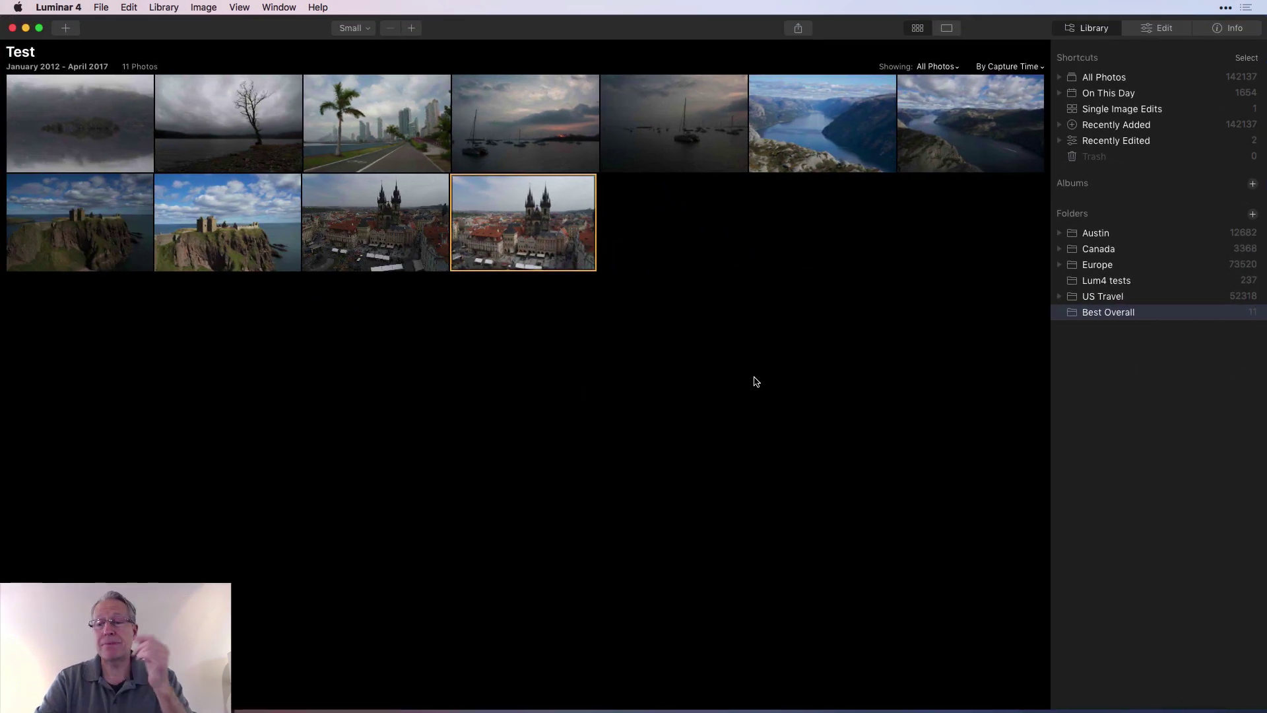
# - Rename the Best Overall library folder back to 'Test'
pyautogui.rightClick(1112, 315)
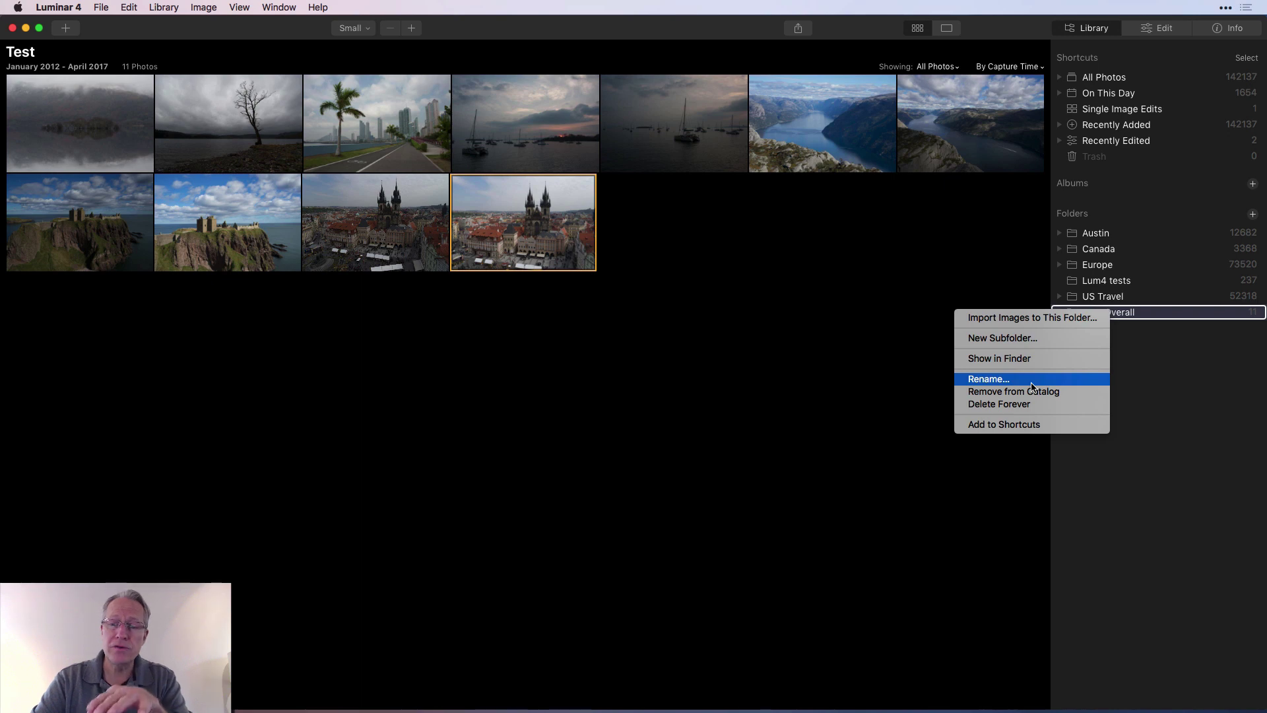
pyautogui.click(990, 378)
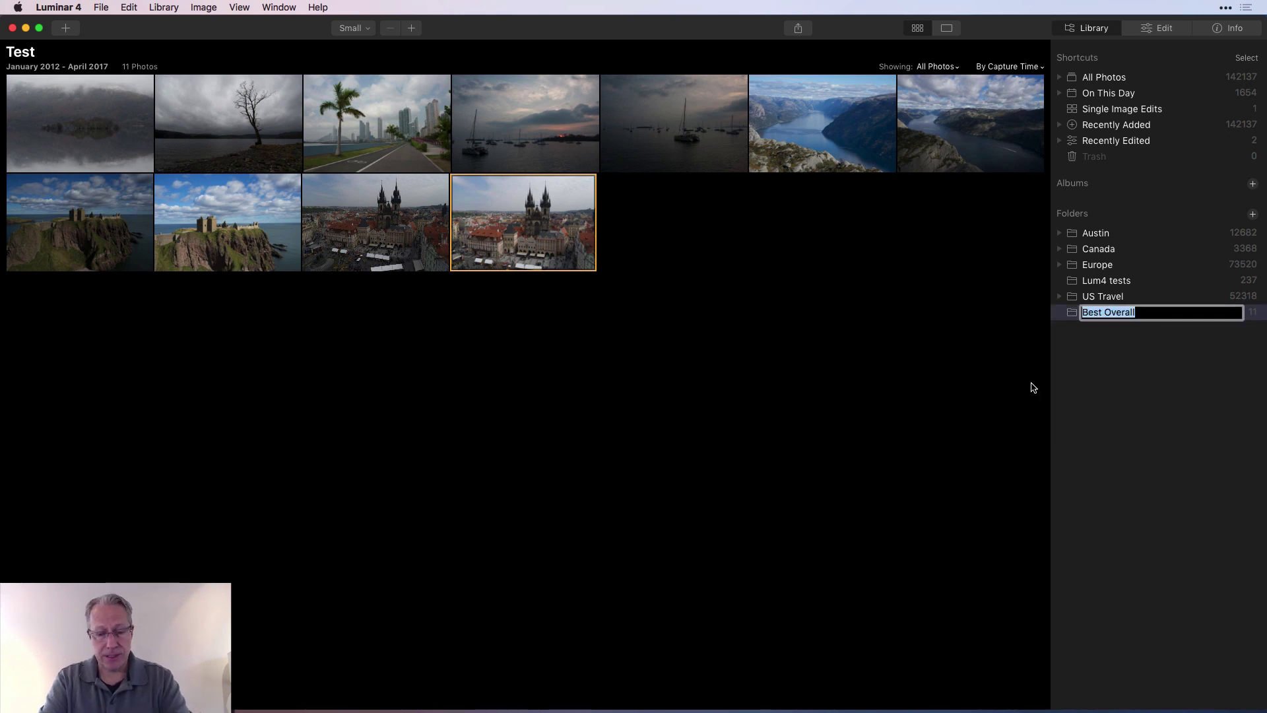
pyautogui.write('Test')
pyautogui.press('Return')
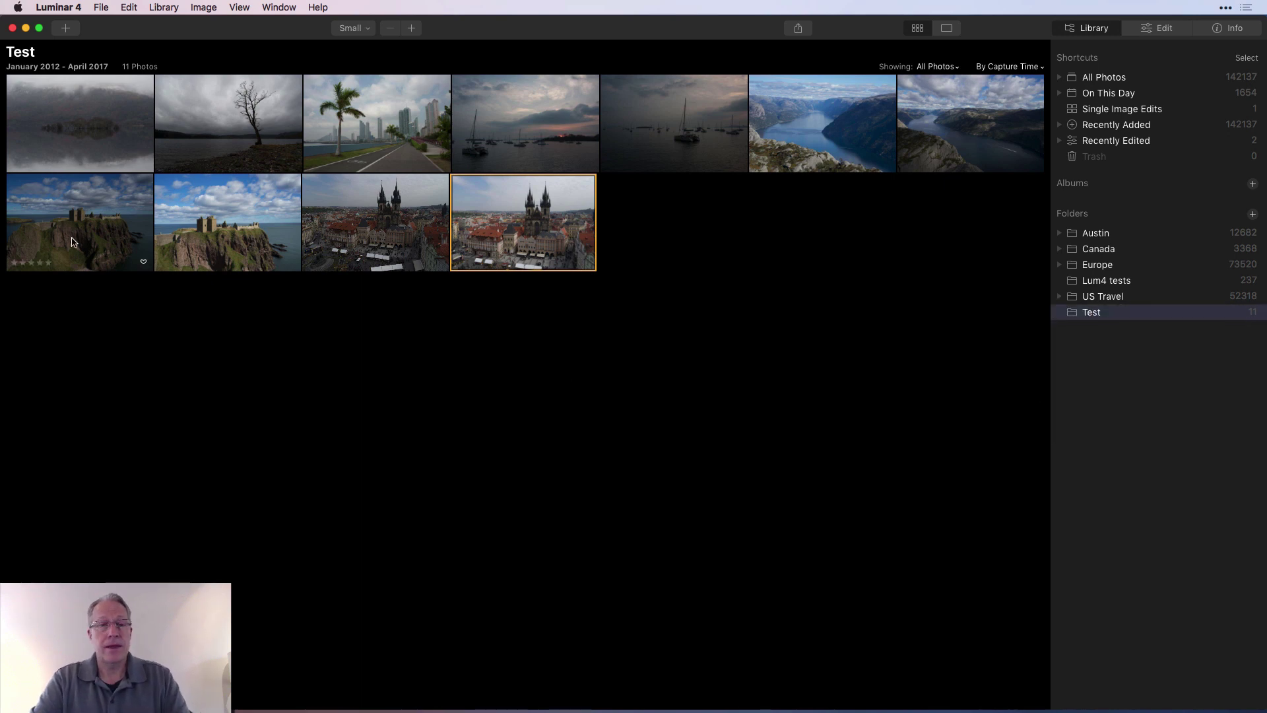
# - Confirm the desktop folder is named Test again, then return to Luminar
pyautogui.click(25, 28)
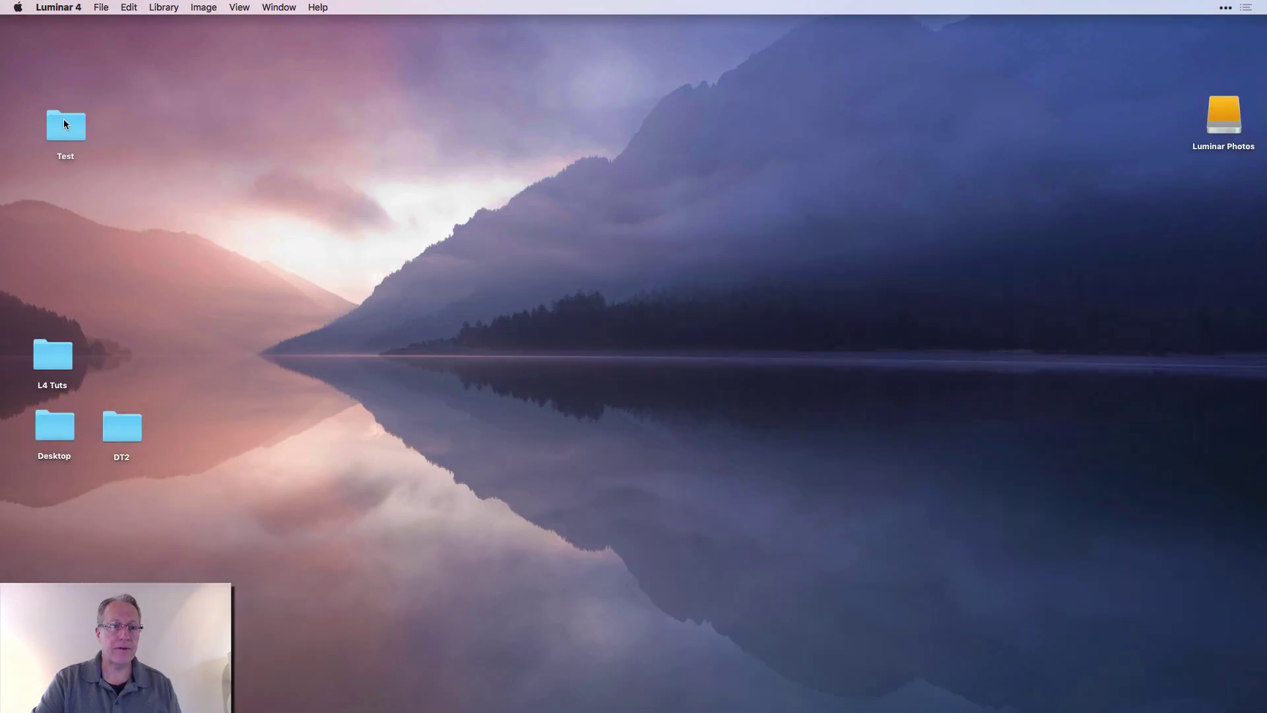
pyautogui.click(64, 124)
pyautogui.click(206, 227)
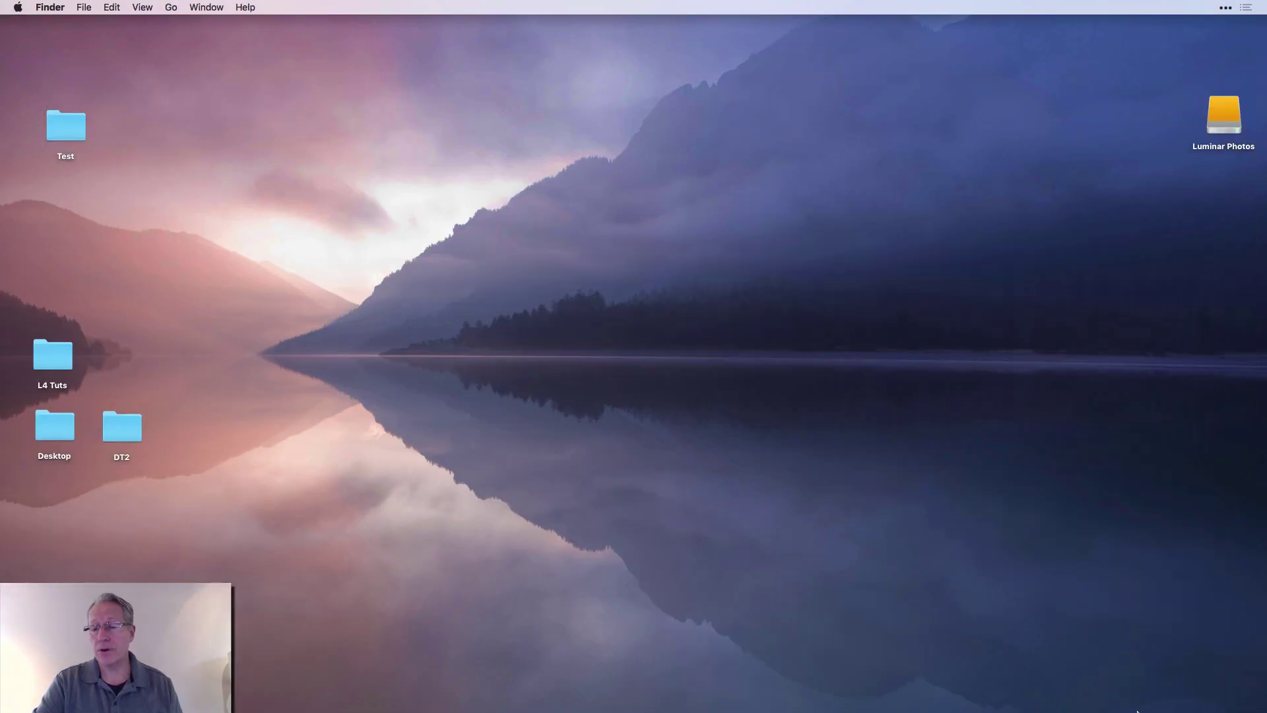
pyautogui.click(1218, 701)
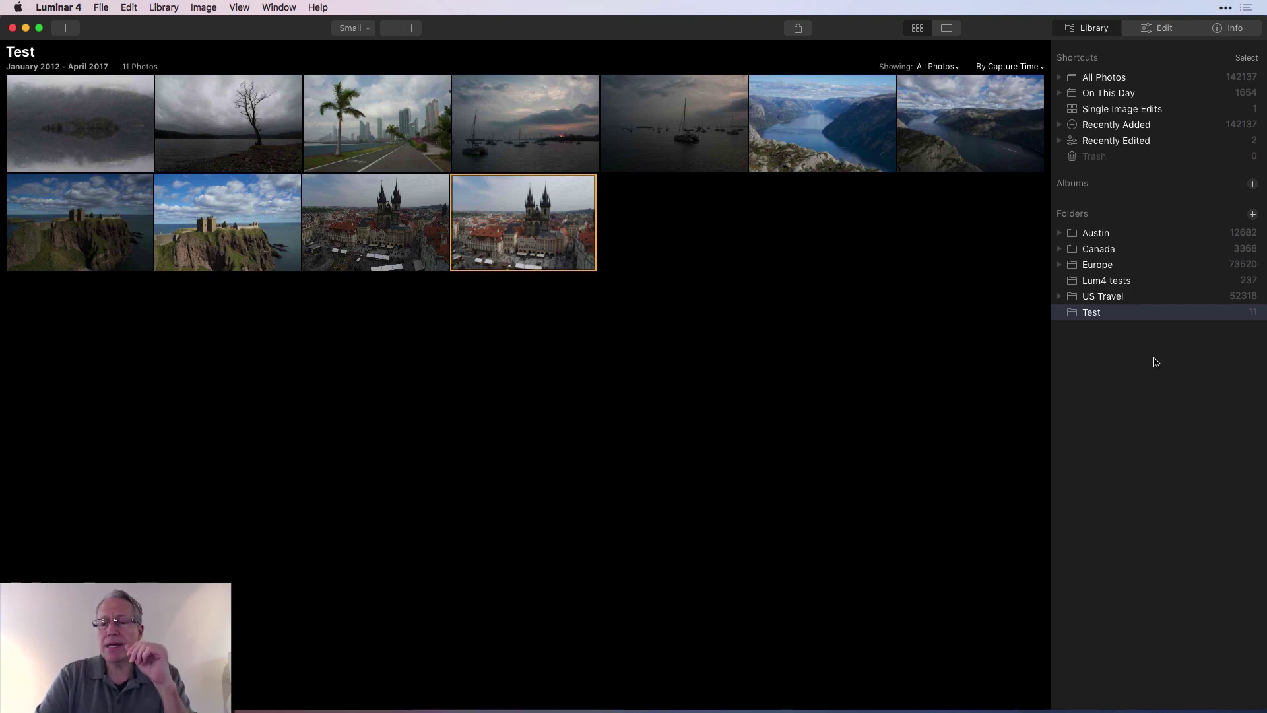
# - Expand the Austin folder, scroll through its subfolders, then collapse it
pyautogui.click(1060, 233)
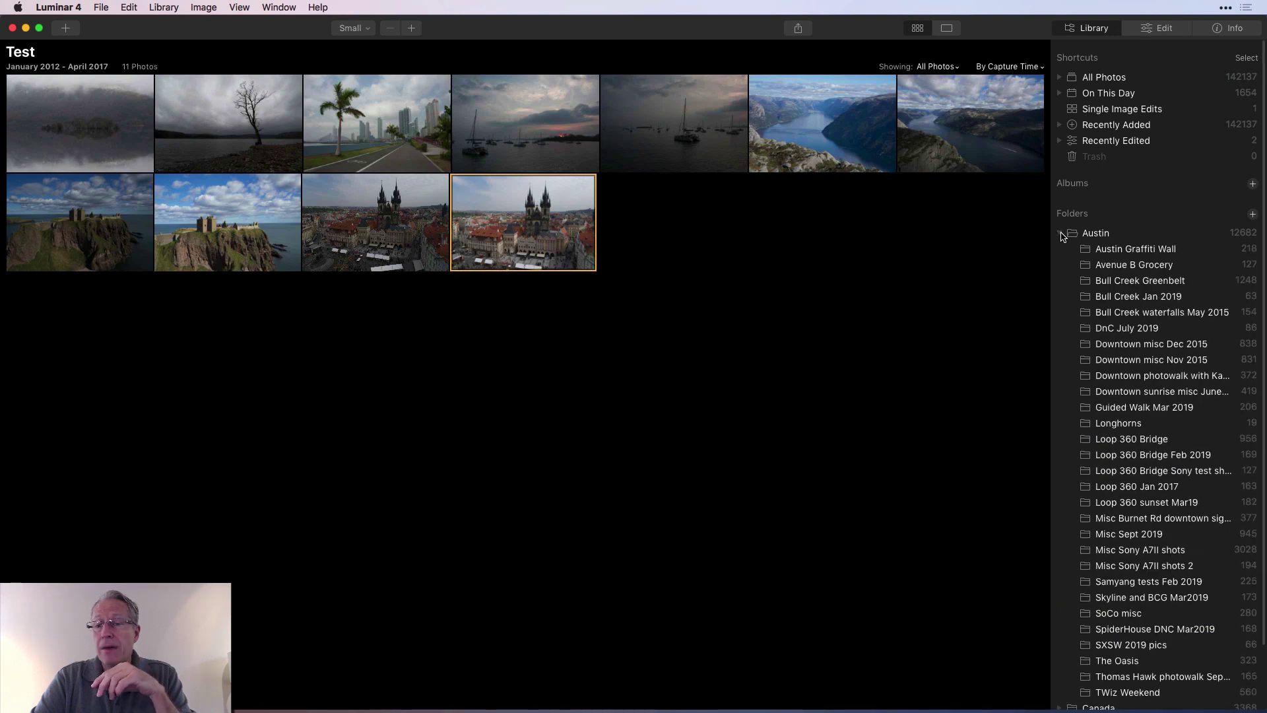
pyautogui.scroll(-5, 1140, 409)
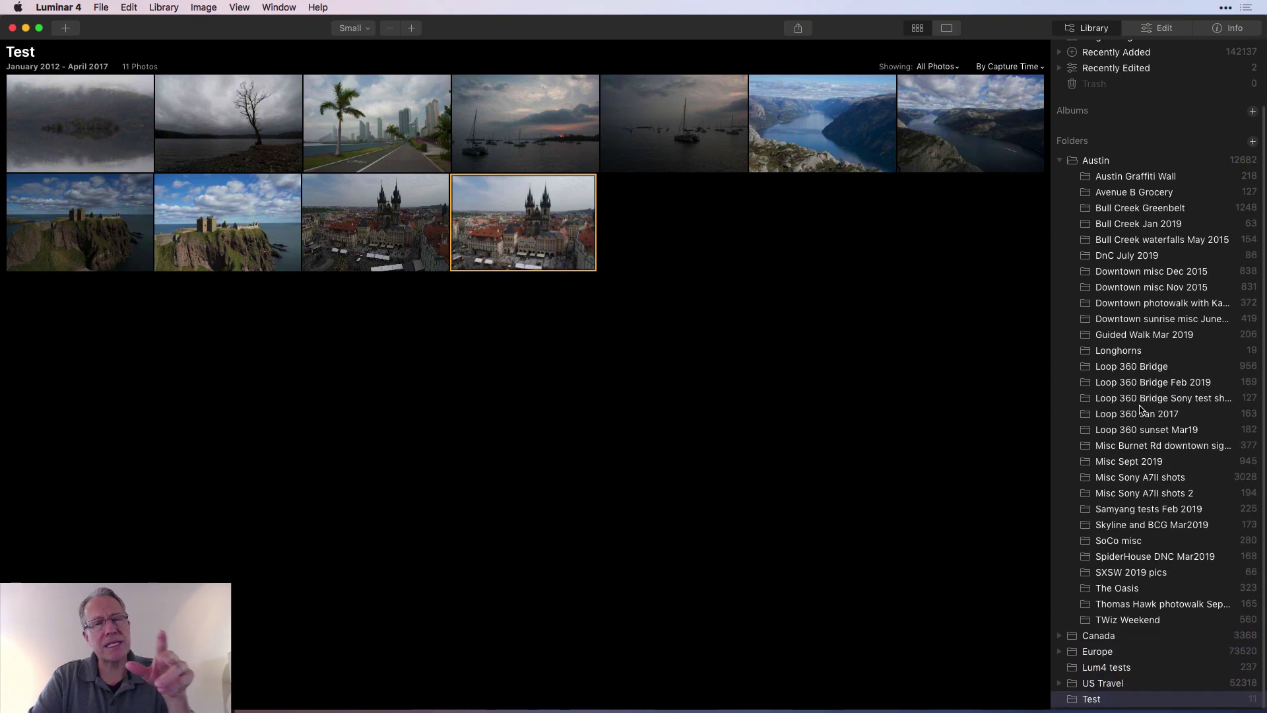
pyautogui.scroll(4, 1141, 410)
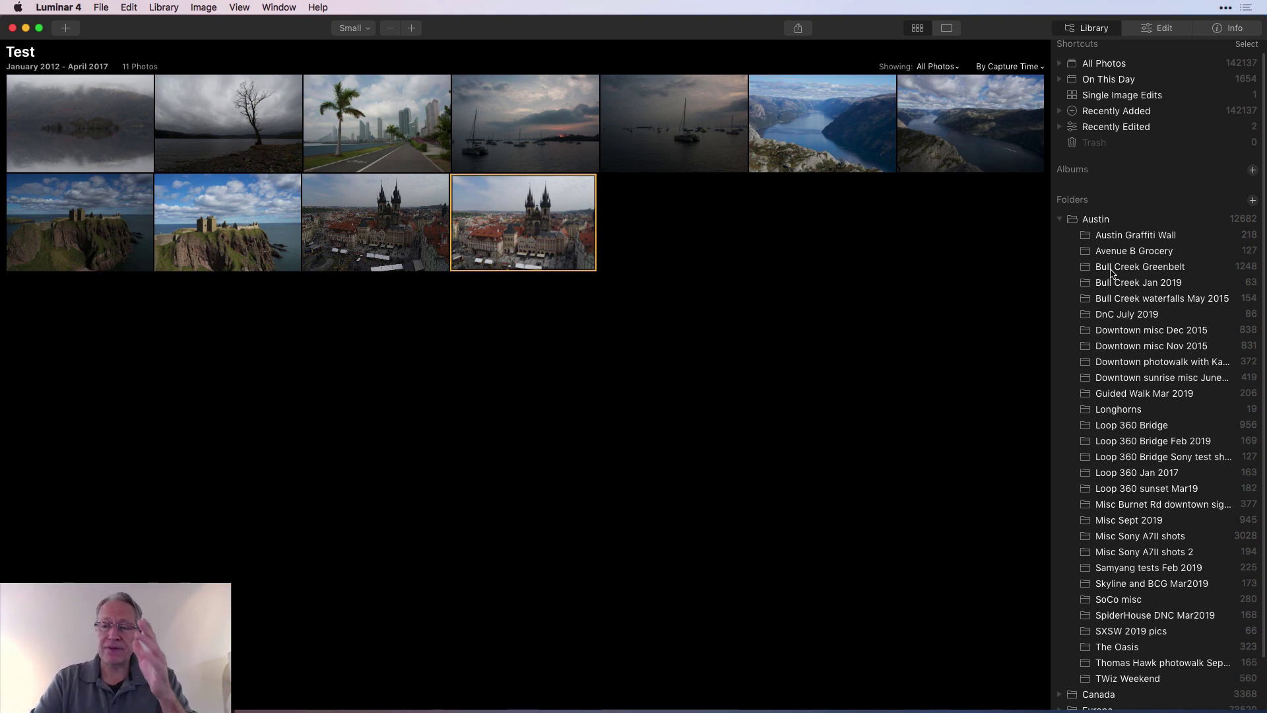
pyautogui.scroll(-3, 1113, 272)
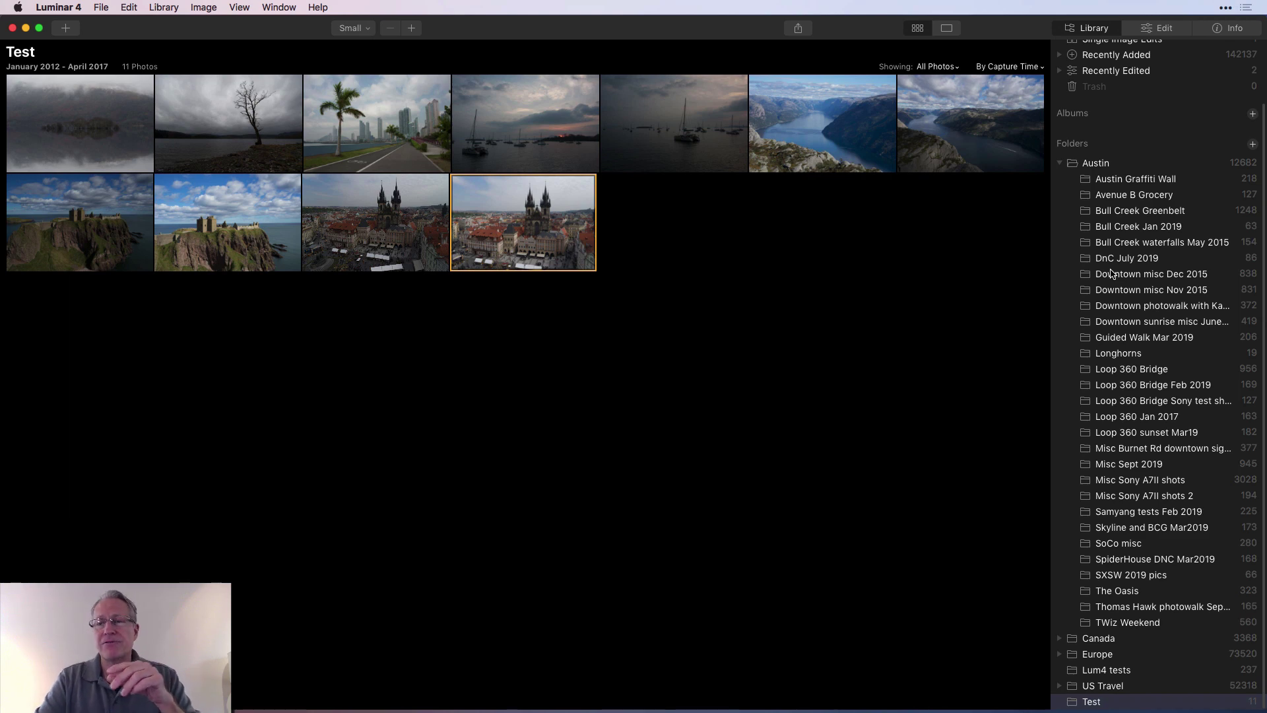
pyautogui.scroll(2, 1181, 267)
pyautogui.scroll(-3, 1185, 267)
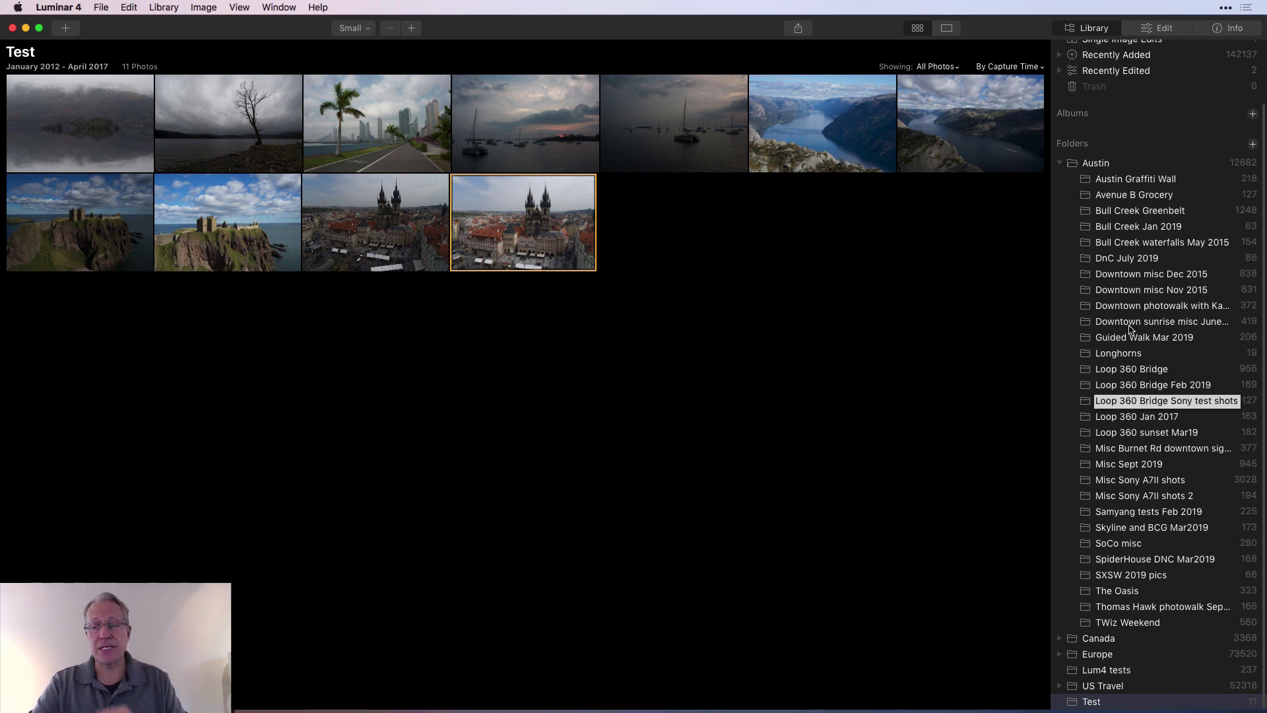
pyautogui.click(1060, 163)
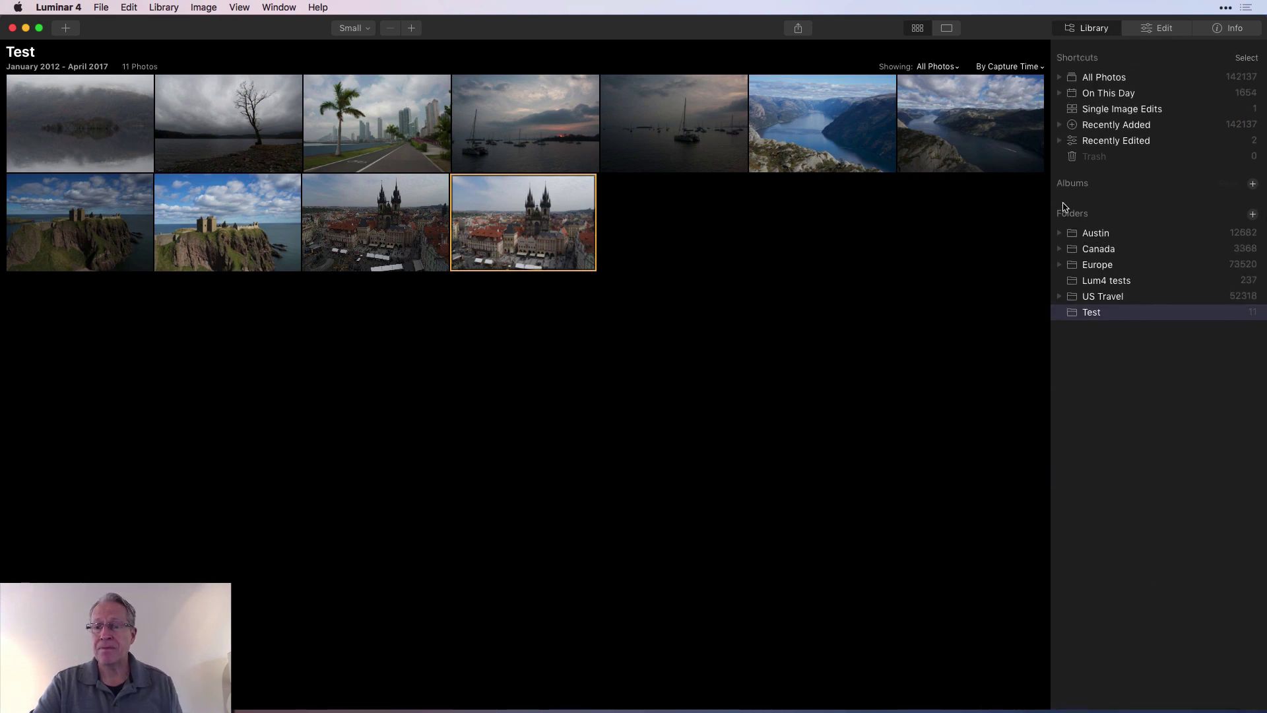
# - Expand Europe and scroll through trip subfolders like Amsterdam Sept Oct 2013 and Italy 2016 - Rome
pyautogui.click(1060, 265)
pyautogui.scroll(-10, 1132, 396)
pyautogui.scroll(6, 1140, 420)
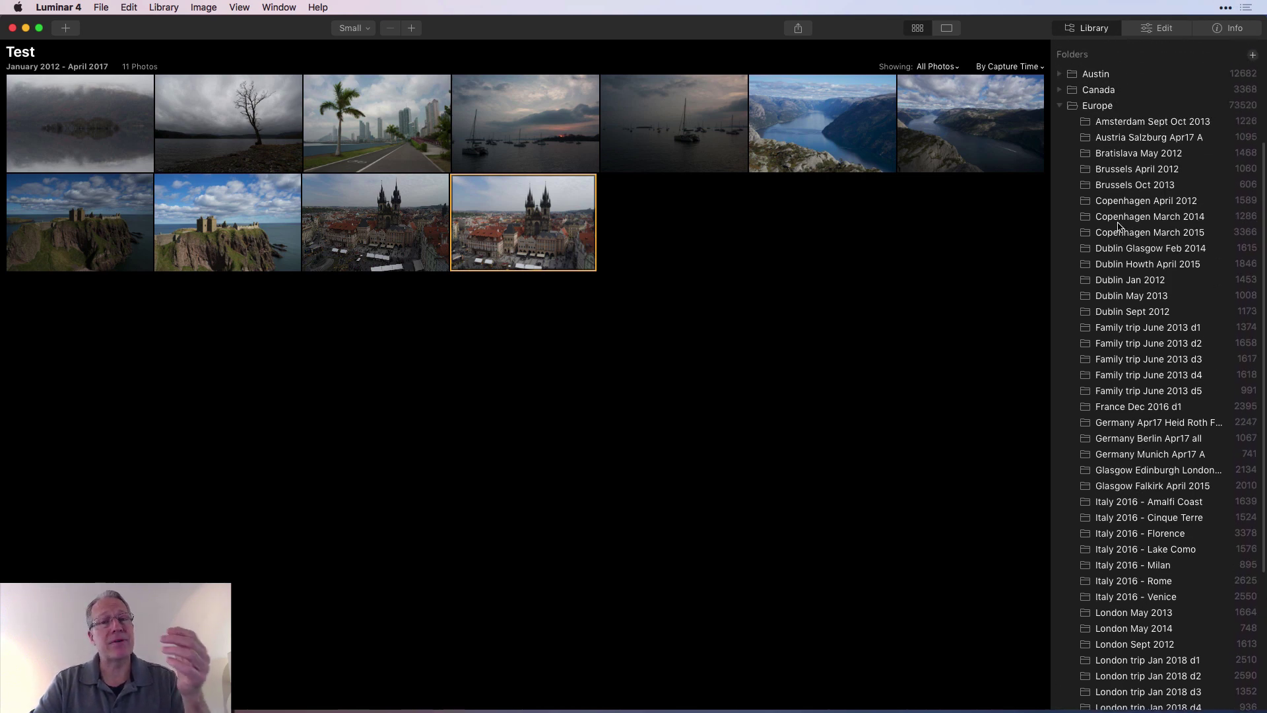
pyautogui.scroll(-6, 1144, 287)
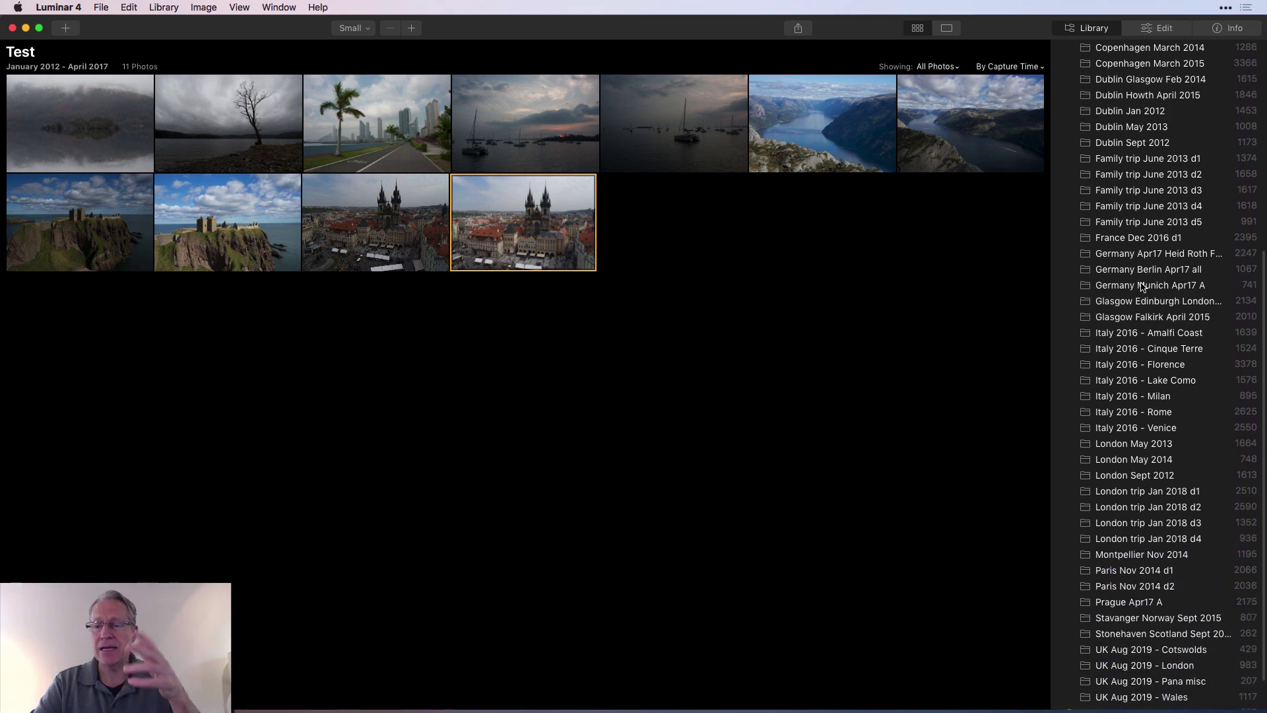
pyautogui.scroll(10, 1144, 287)
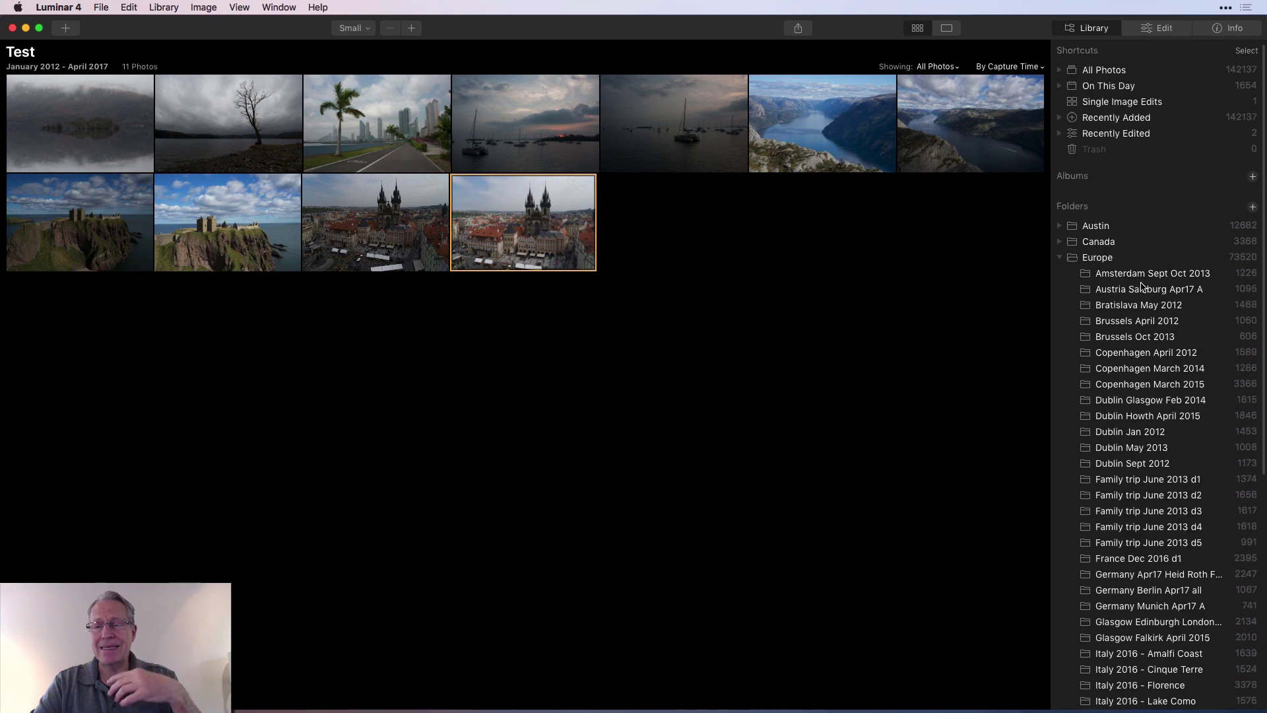
# - Hide the Europe folder's trip subfolders in the Folders list
pyautogui.click(1061, 265)
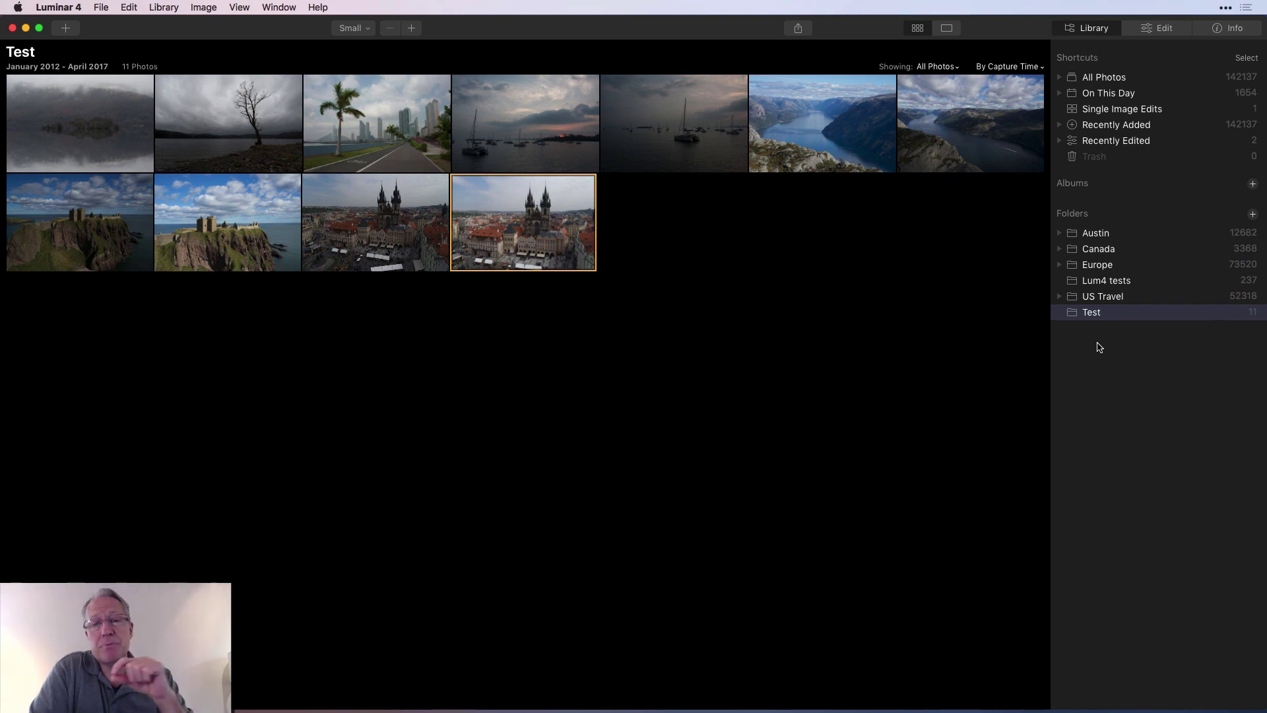
# - Switch to All Photos and Shift-select three consecutive Prague church thumbnails
pyautogui.click(1103, 78)
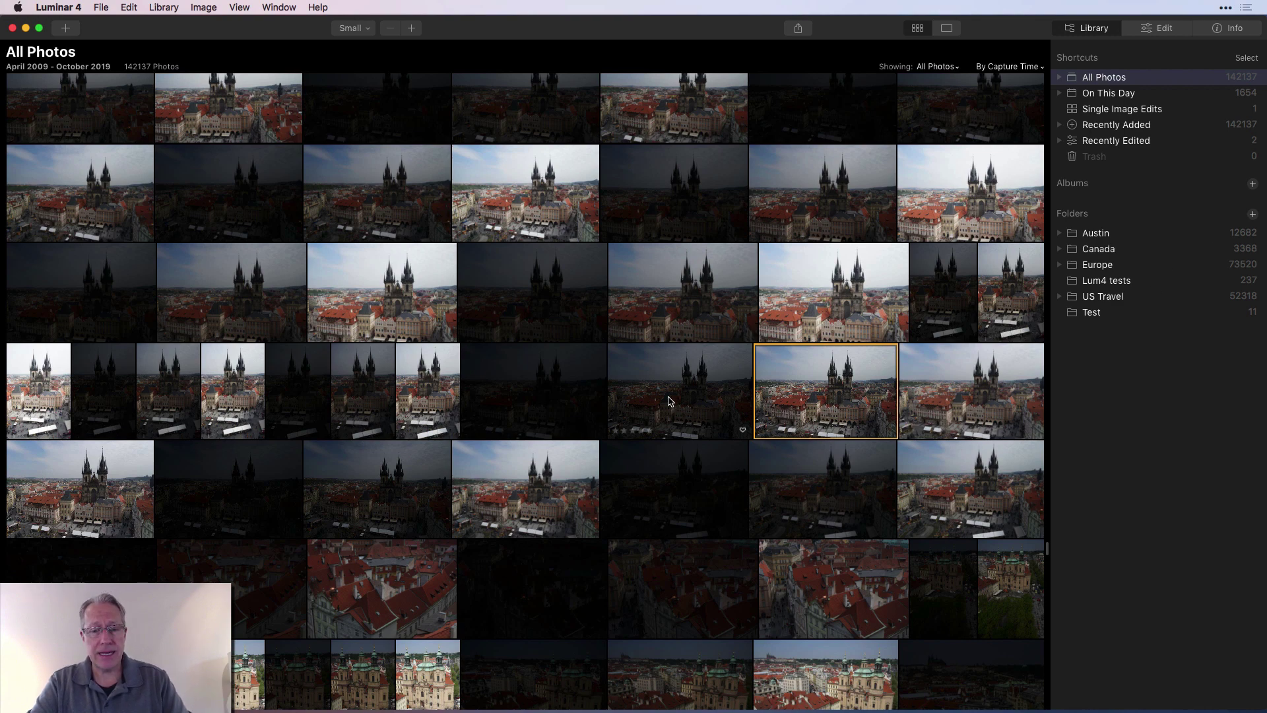
pyautogui.click(670, 401)
pyautogui.keyDown('shift'); pyautogui.click(929, 404); pyautogui.keyUp('shift')
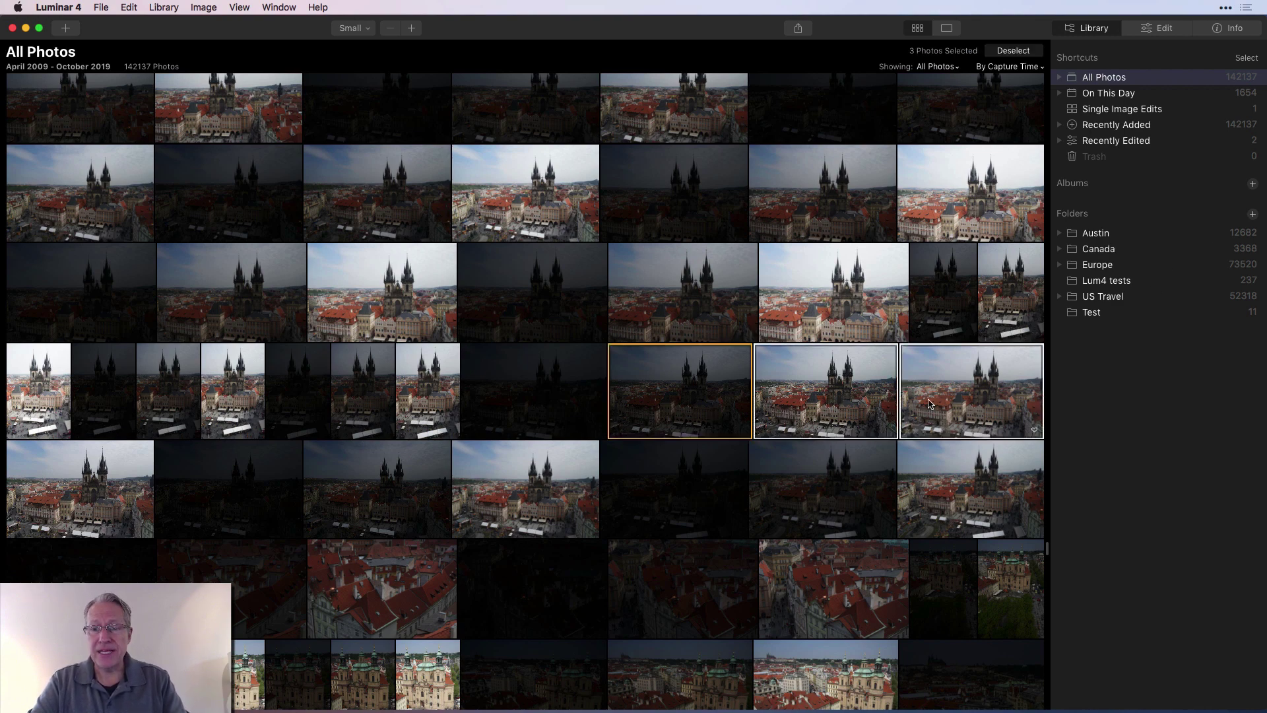
# - Create a new album from the three selected photos, rename it 'Prague faves', then deselect
pyautogui.click(1253, 185)
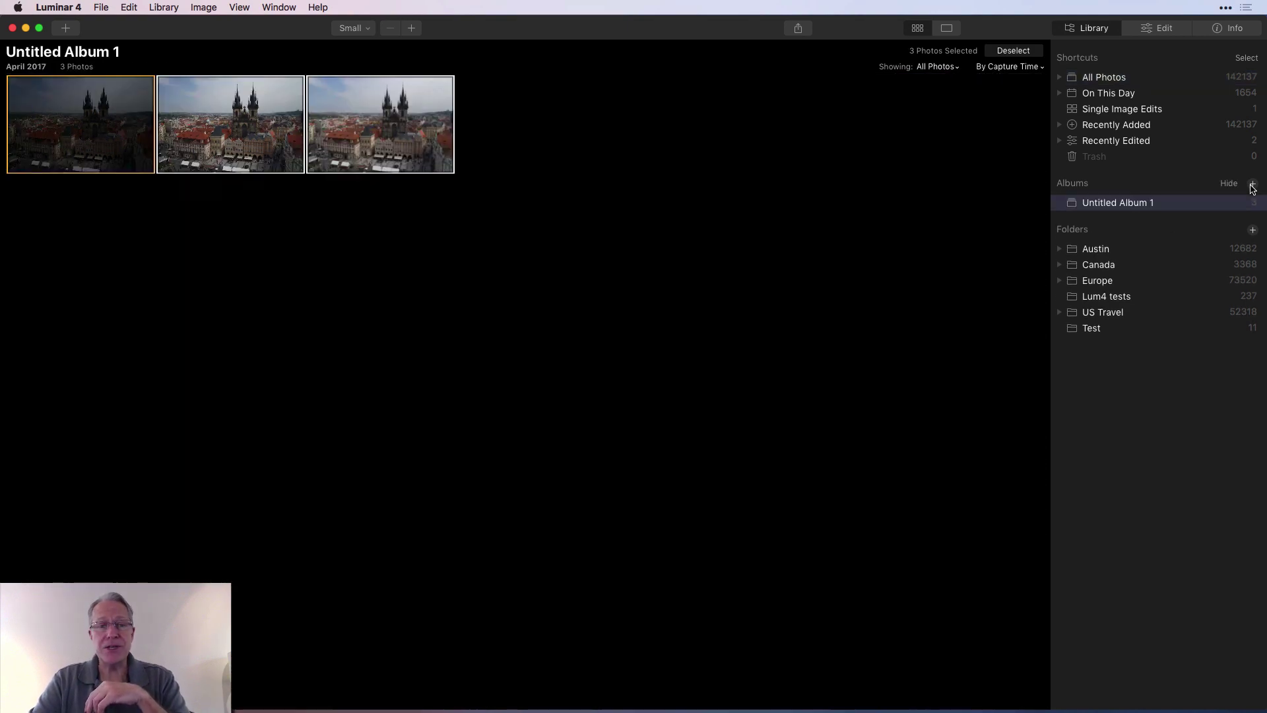
pyautogui.rightClick(1124, 207)
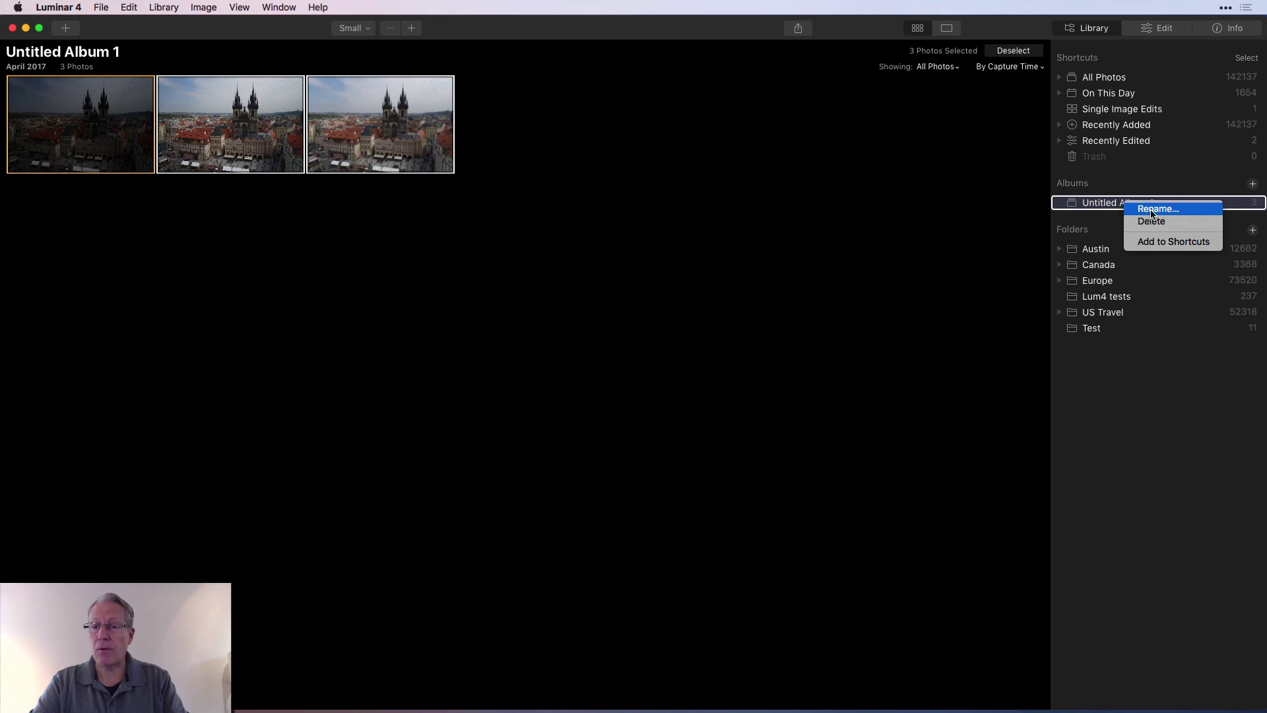
pyautogui.click(1152, 209)
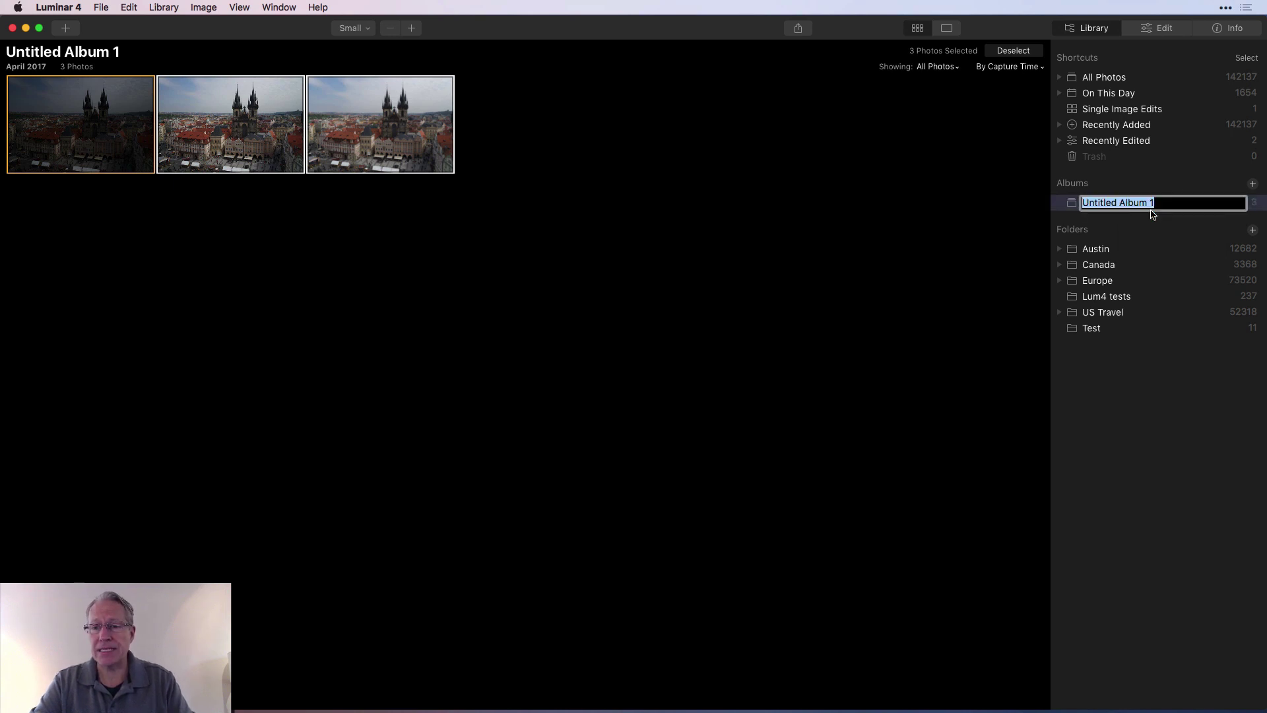
pyautogui.write('Prague')
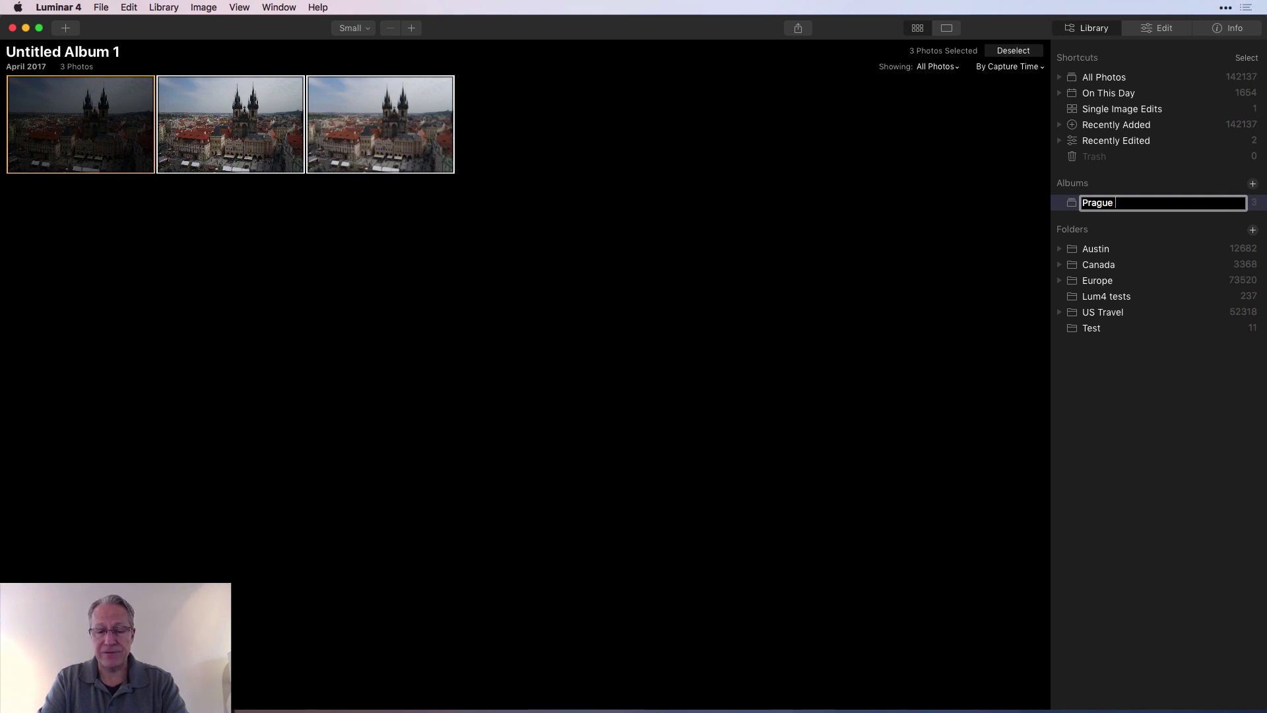
pyautogui.write(' faves')
pyautogui.press('Return')
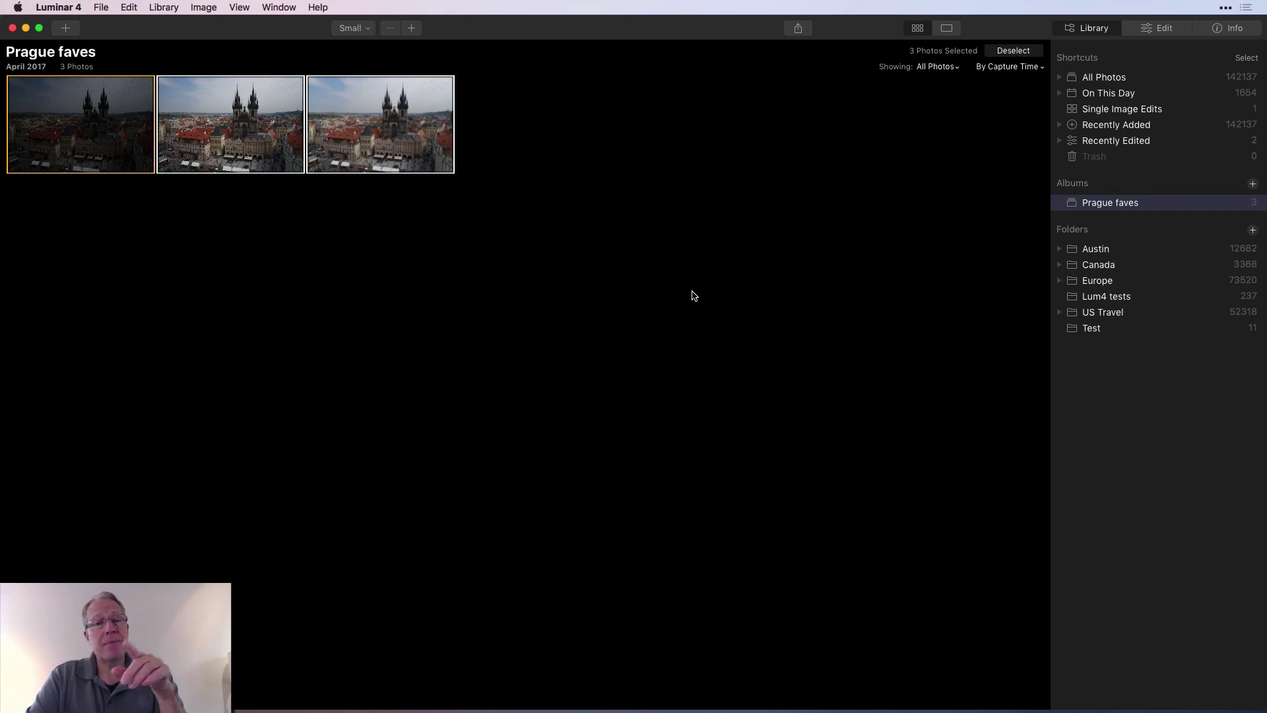
pyautogui.click(590, 165)
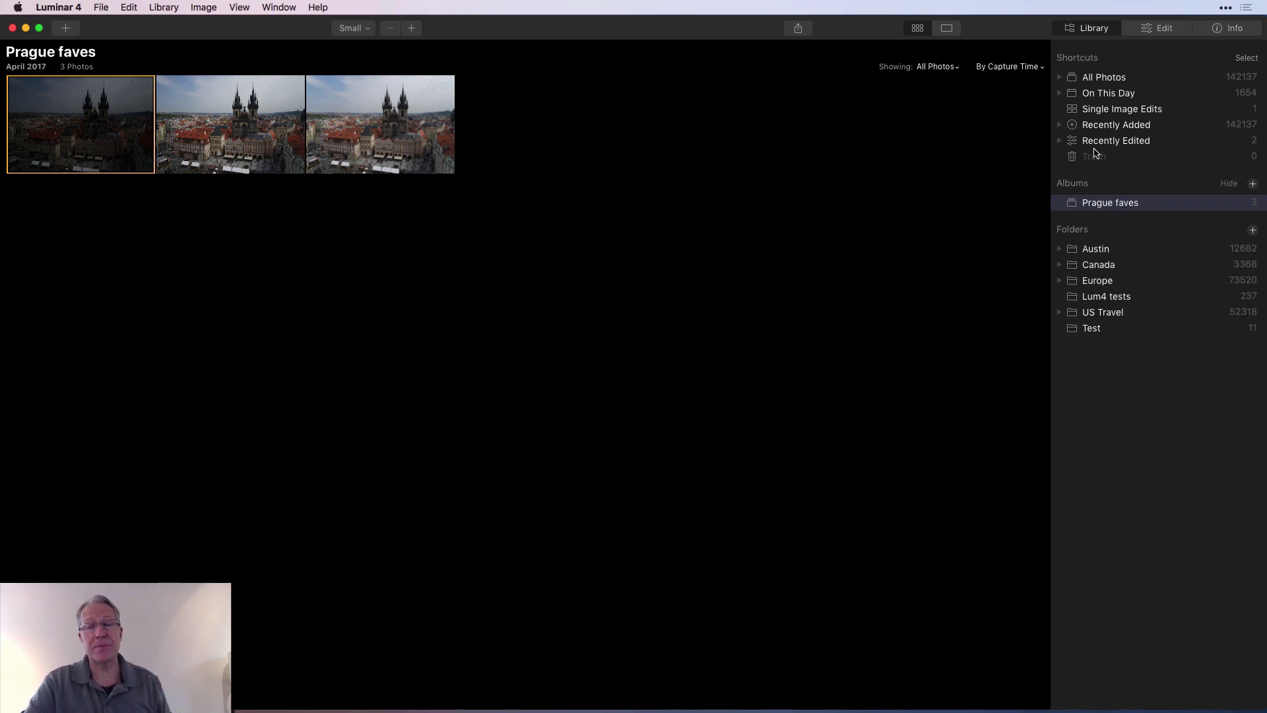
# - Drag the hillside castle-town photo from All Photos into the Prague faves album
pyautogui.click(1100, 82)
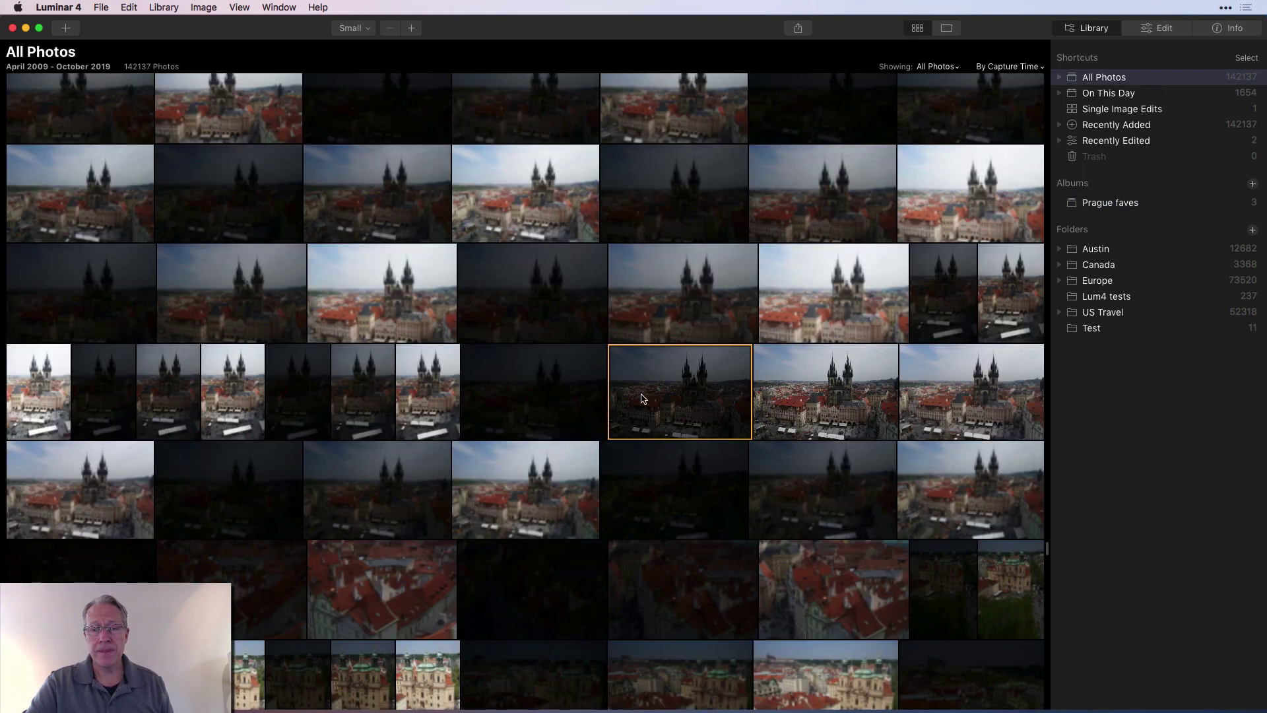
pyautogui.scroll(-8, 671, 493)
pyautogui.scroll(-15, 674, 492)
pyautogui.scroll(-5, 673, 492)
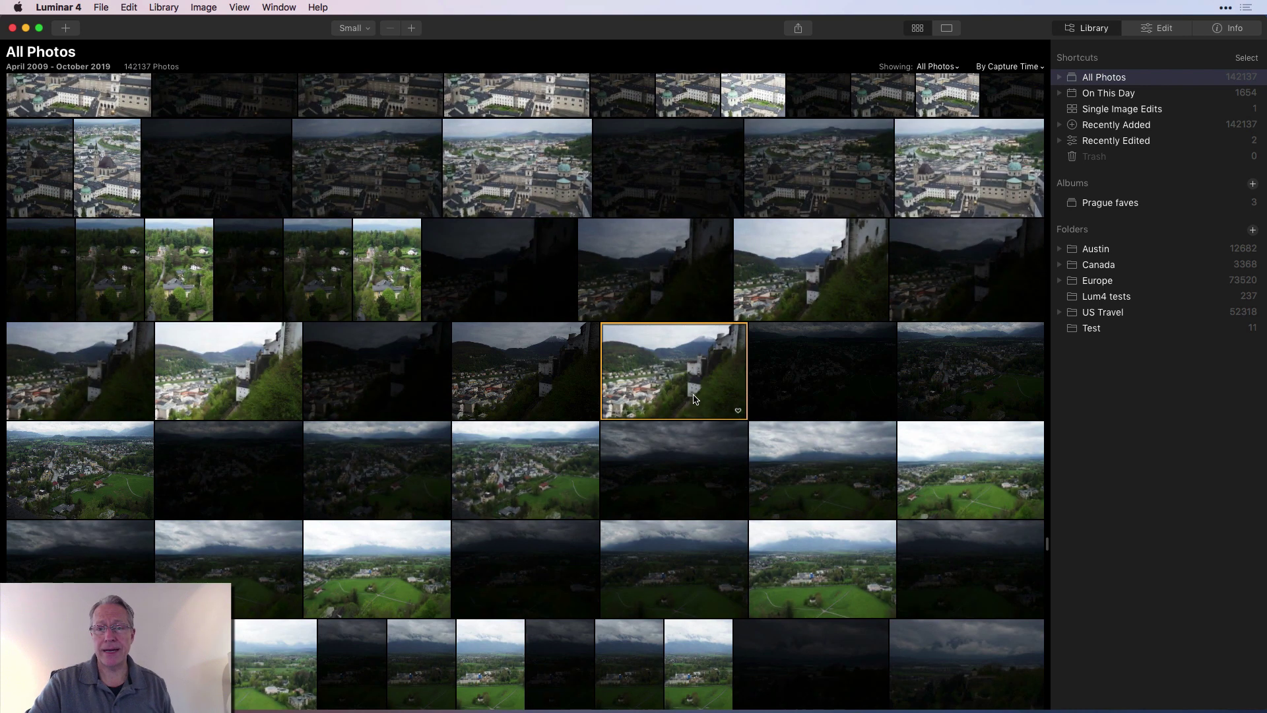
pyautogui.moveTo(696, 399); pyautogui.dragTo(1117, 212)
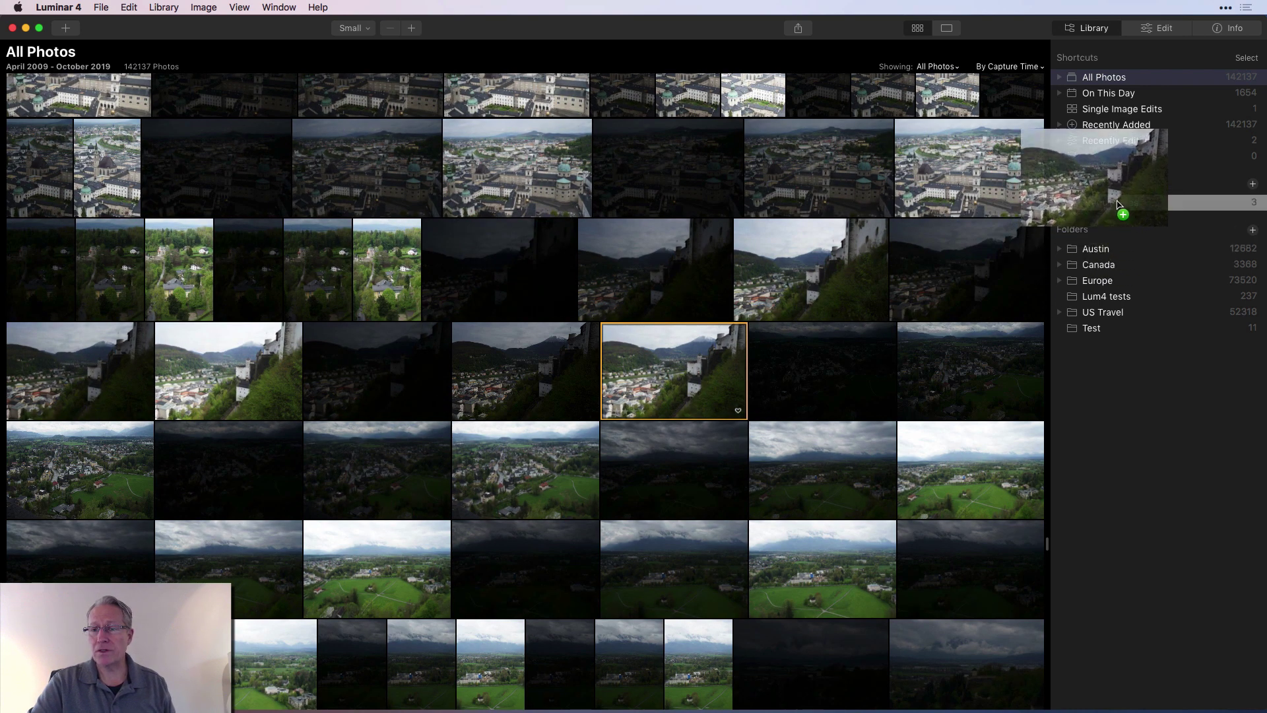
pyautogui.moveTo(1119, 204); pyautogui.dragTo(1118, 205)
# - Rename the Prague faves album to 'Euro faves'
pyautogui.click(1117, 205)
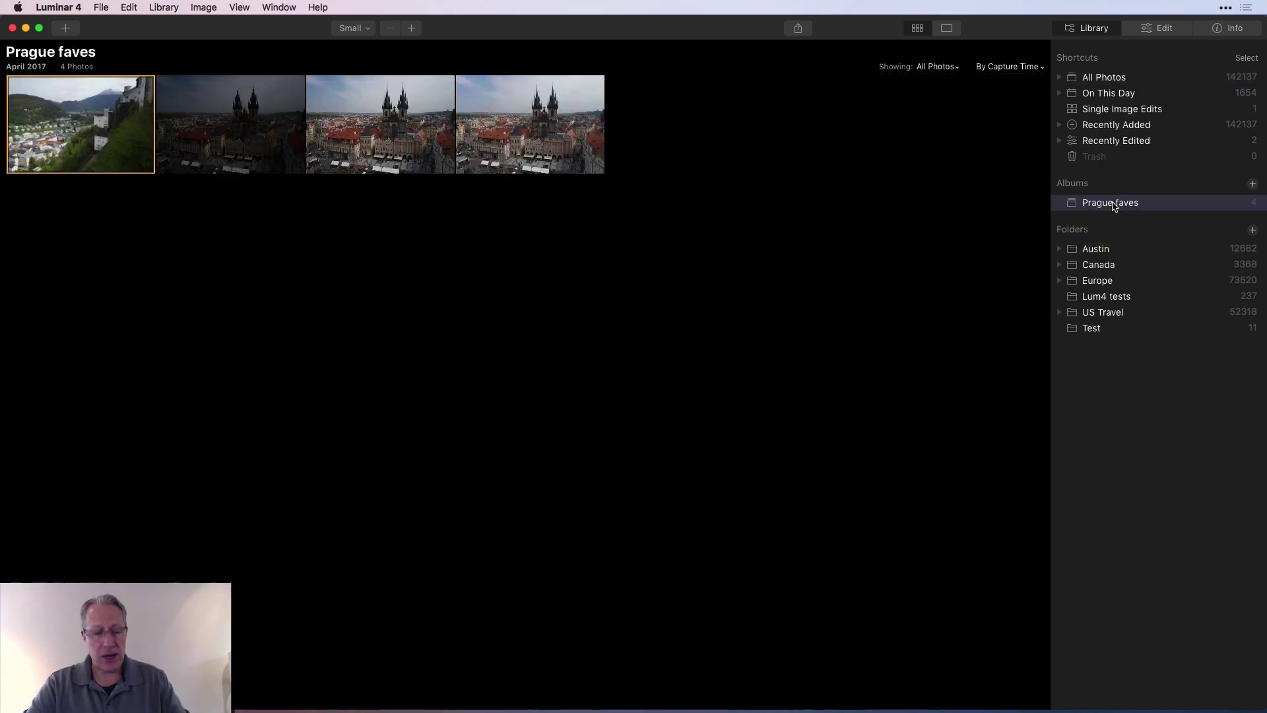
pyautogui.rightClick(1114, 206)
pyautogui.click(1137, 209)
pyautogui.click(1086, 206)
pyautogui.moveTo(1116, 205); pyautogui.dragTo(1046, 206)
pyautogui.write('Euro')
pyautogui.press('Return')
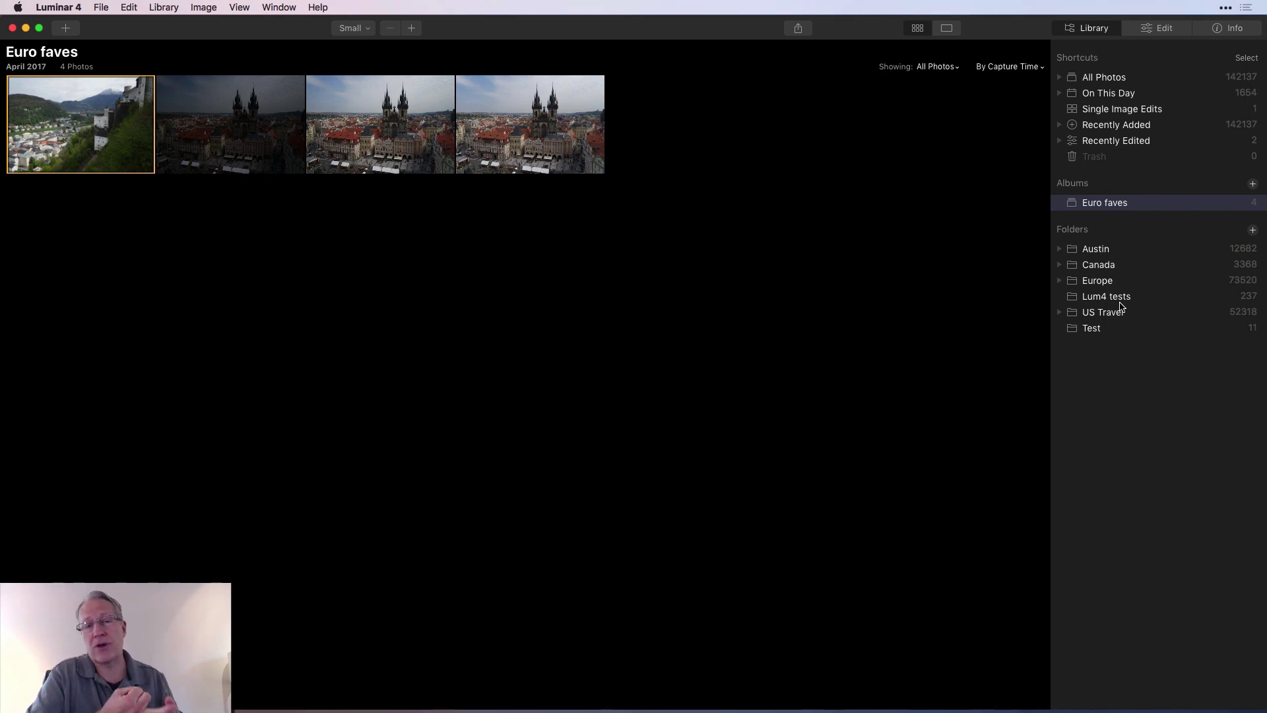
# - Set AI Accent 55 and AI Sky Enhancer 56 on the third Prague photo, then return to the grid
pyautogui.click(365, 122)
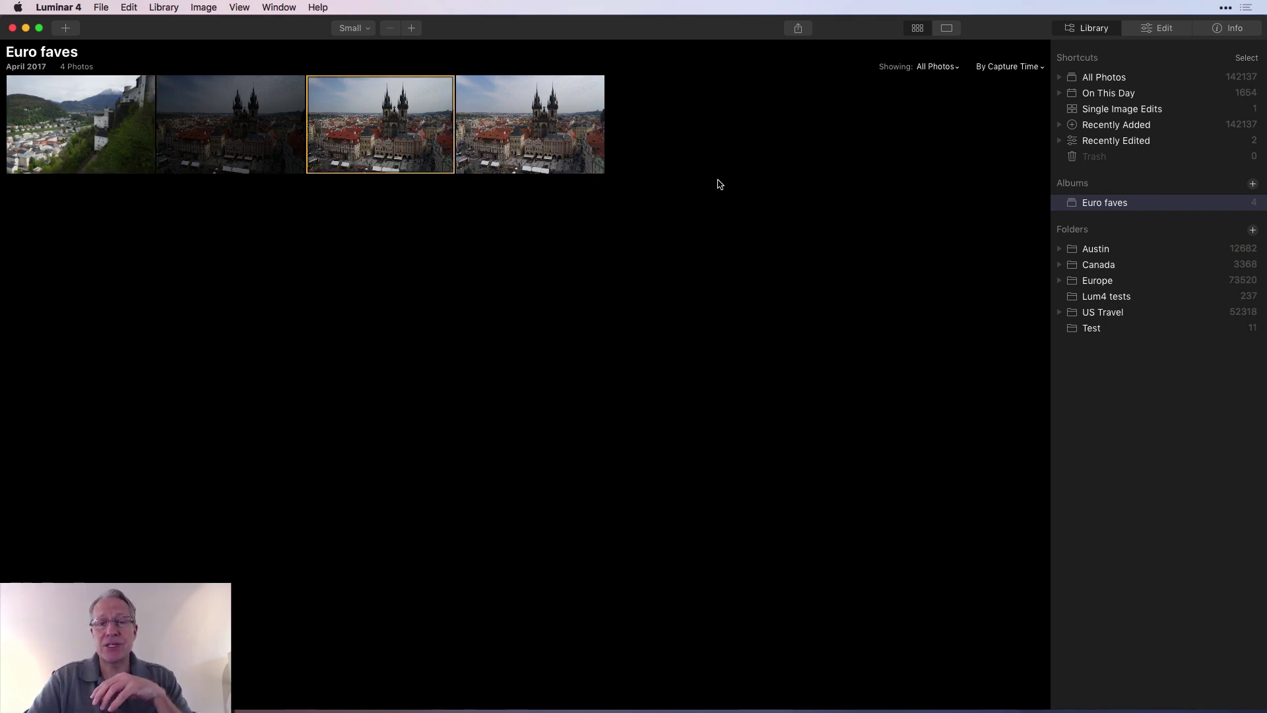
pyautogui.click(1161, 29)
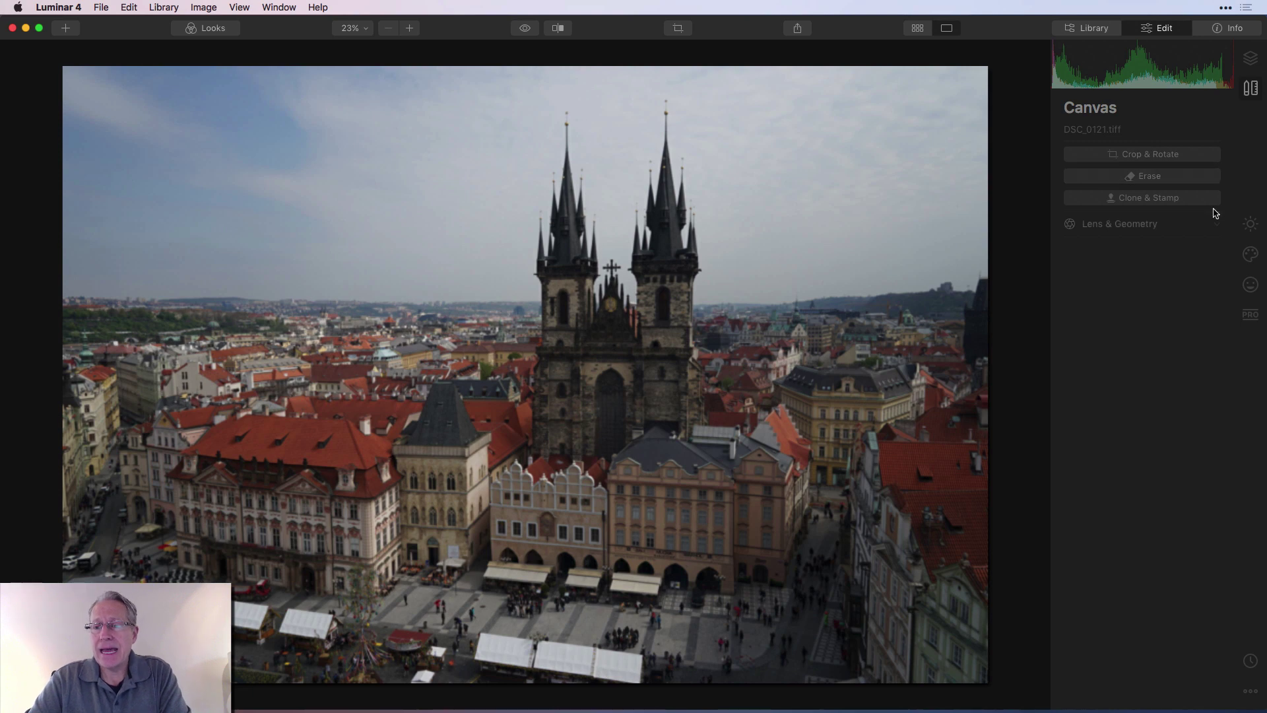
pyautogui.click(1249, 224)
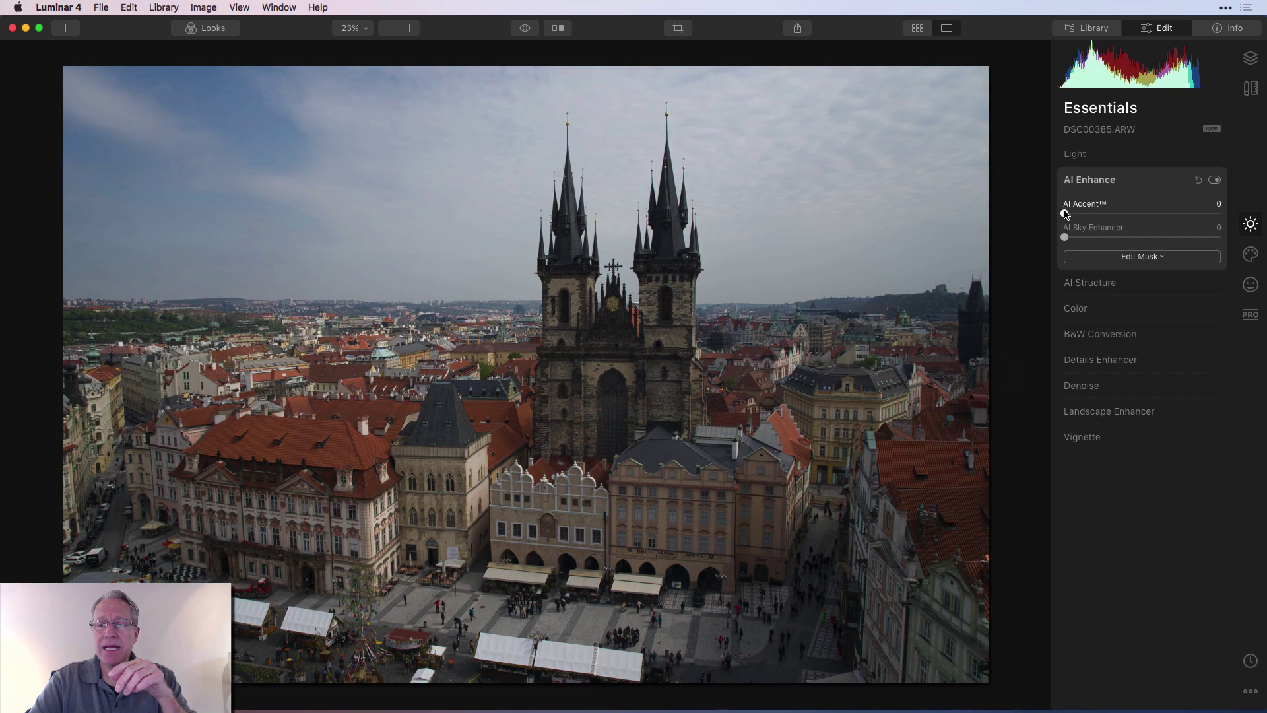
pyautogui.moveTo(1065, 214); pyautogui.dragTo(1152, 213)
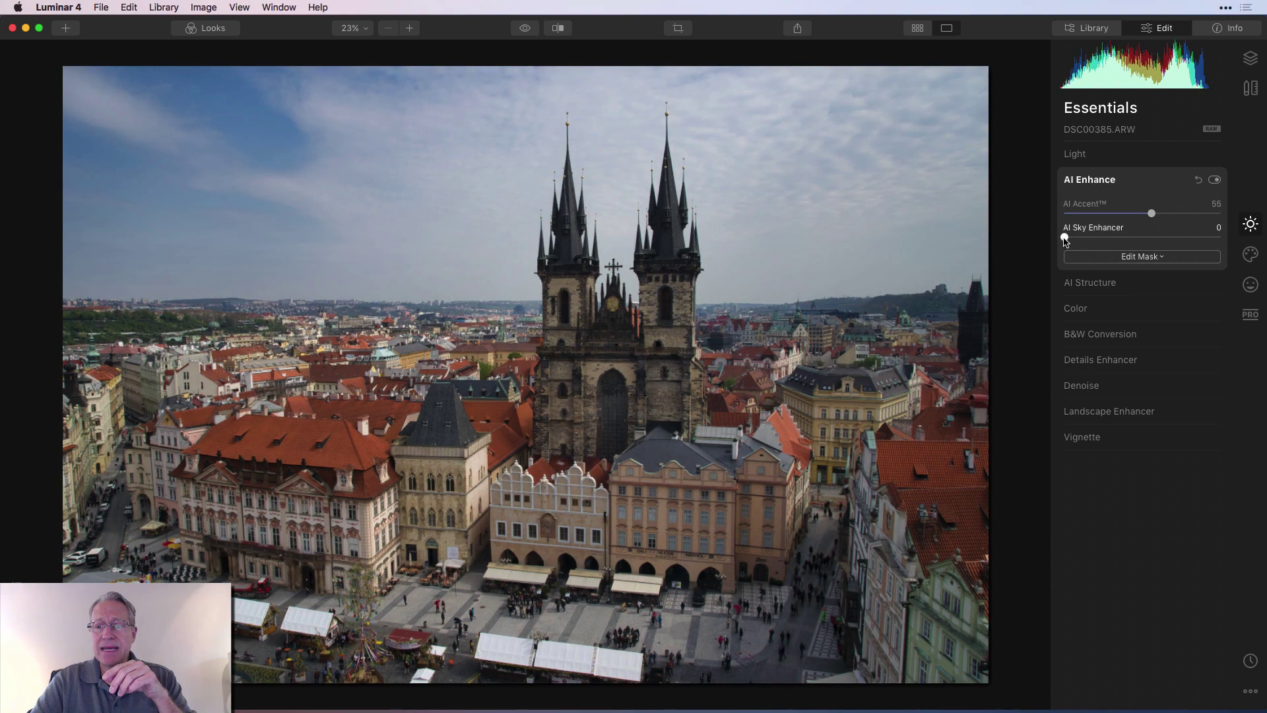
pyautogui.moveTo(1066, 237); pyautogui.dragTo(1152, 237)
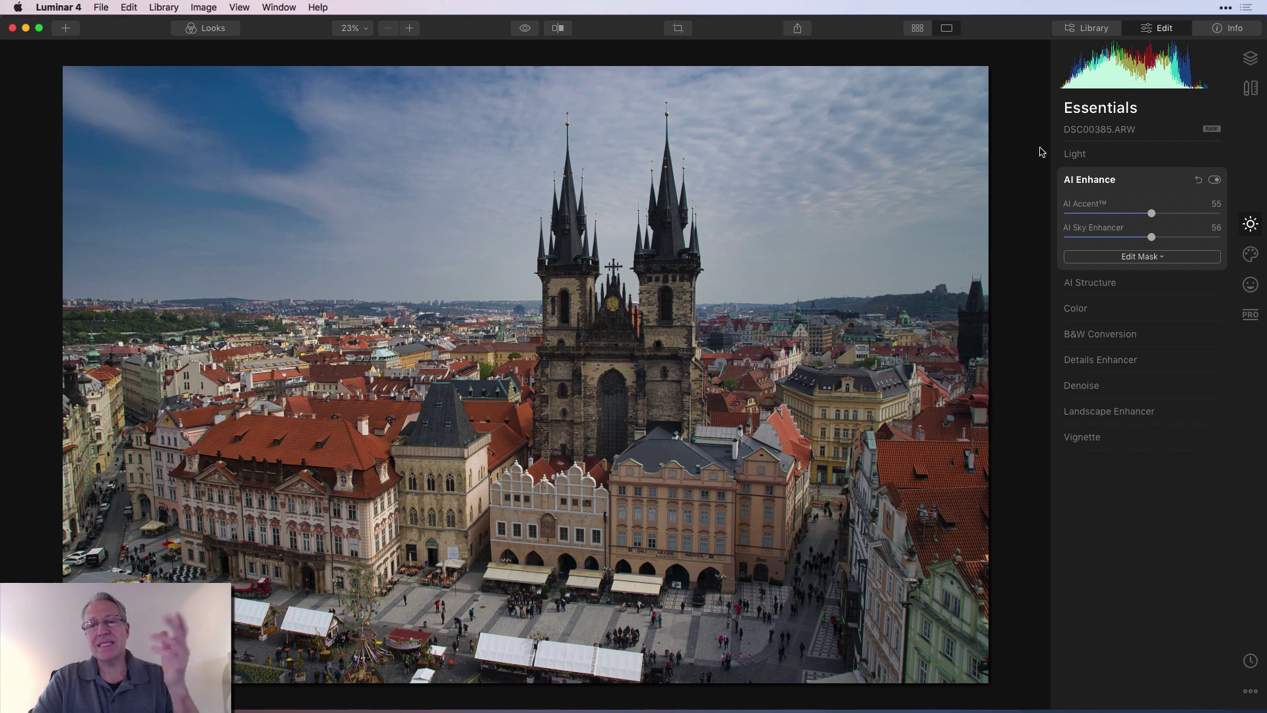
pyautogui.click(917, 28)
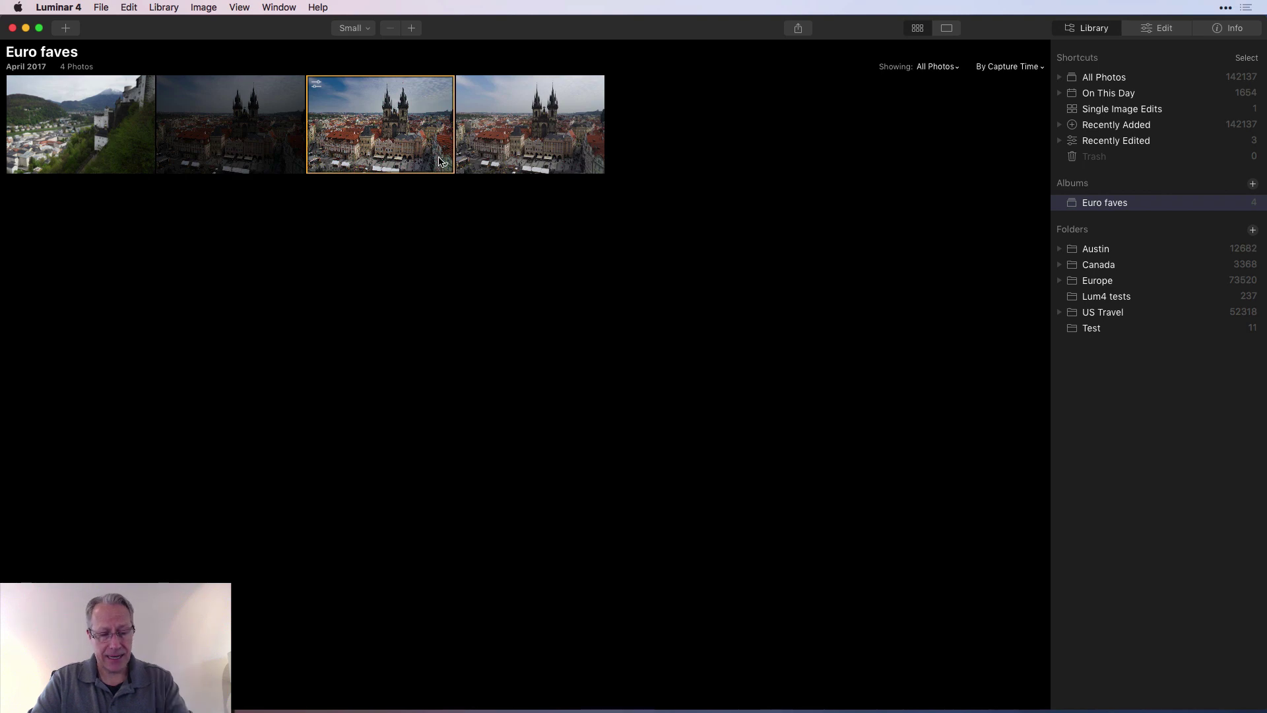
# - Sync the third photo's adjustments onto the fourth Prague photo, then select only the fourth photo
pyautogui.keyDown('super'); pyautogui.click(535, 129); pyautogui.keyUp('super')
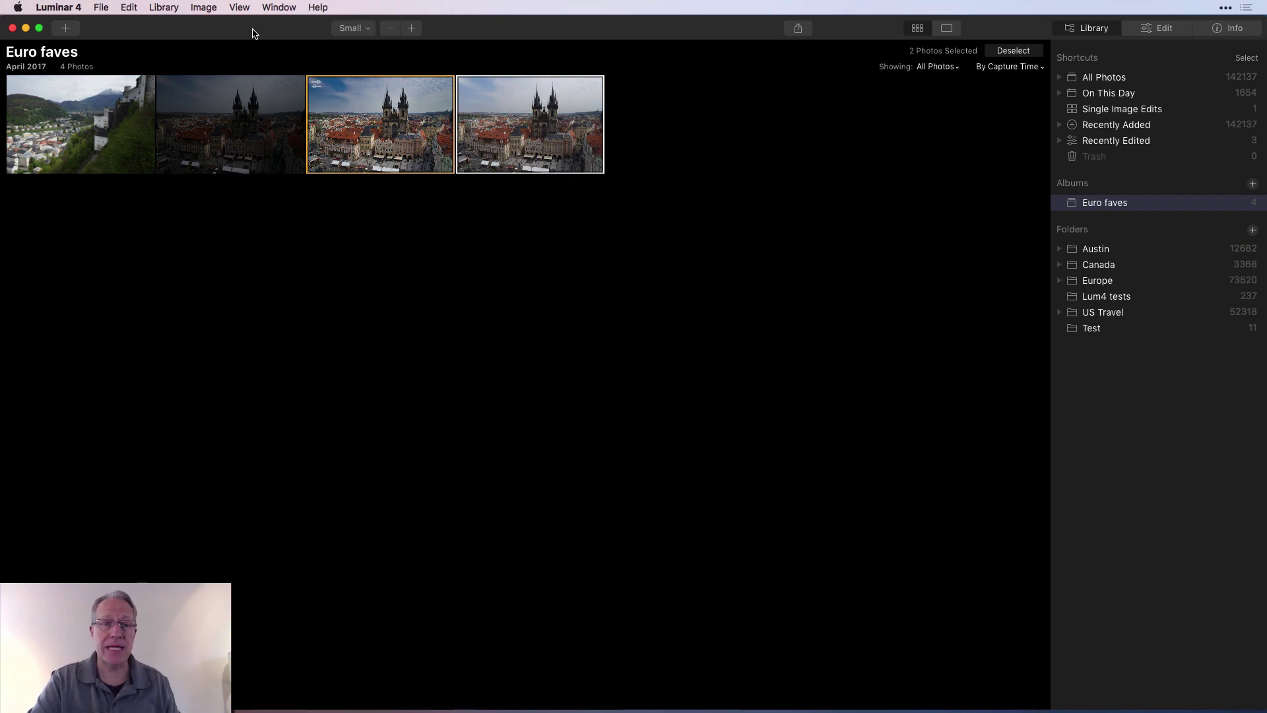
pyautogui.click(204, 7)
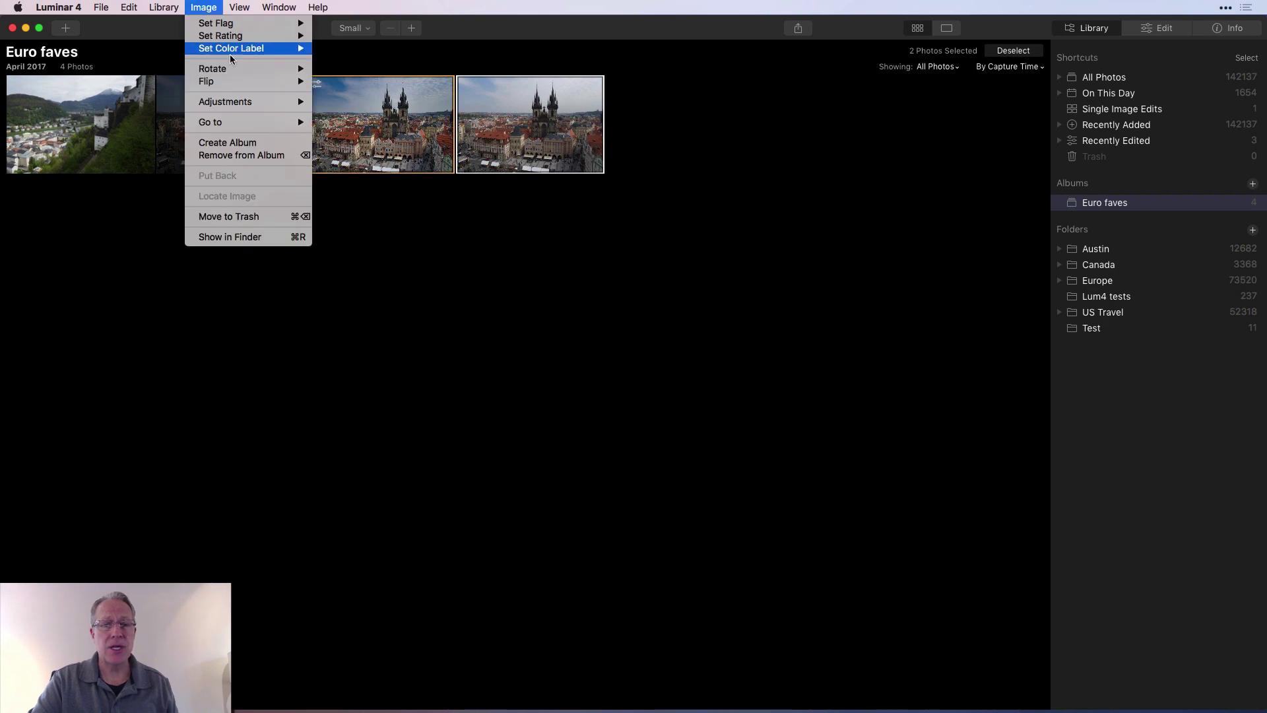
pyautogui.moveTo(249, 105)
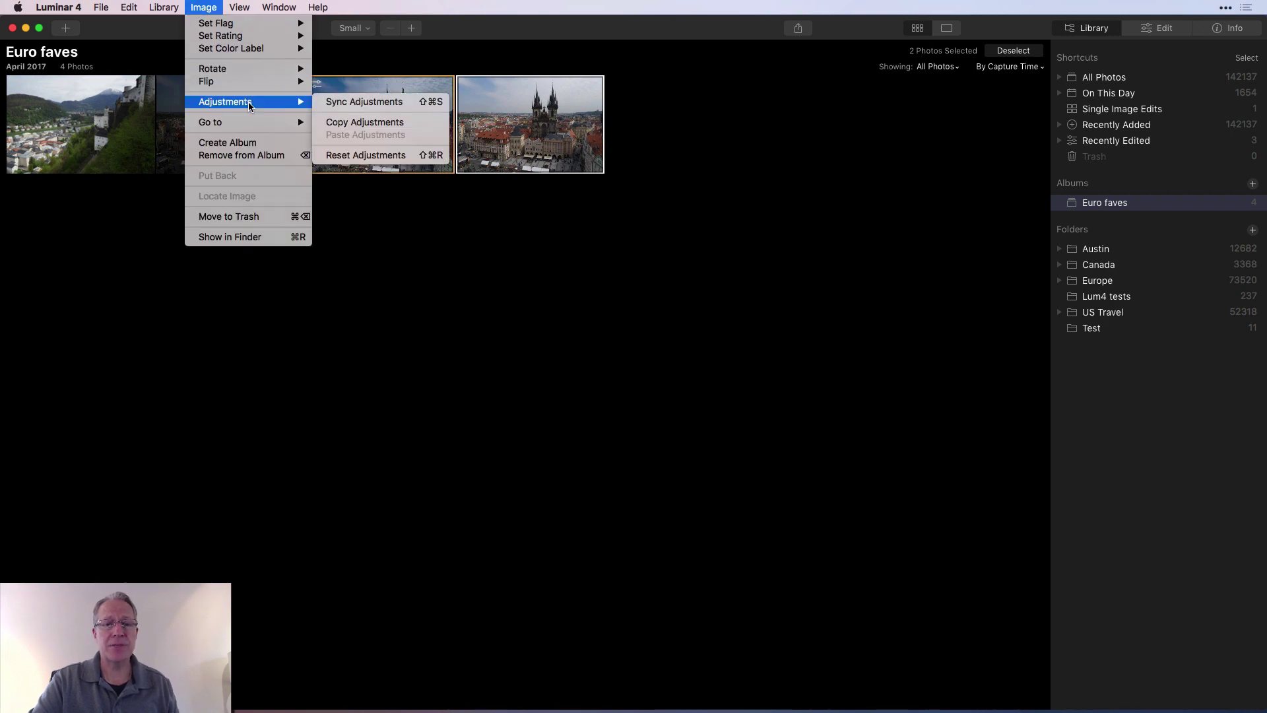
pyautogui.click(365, 109)
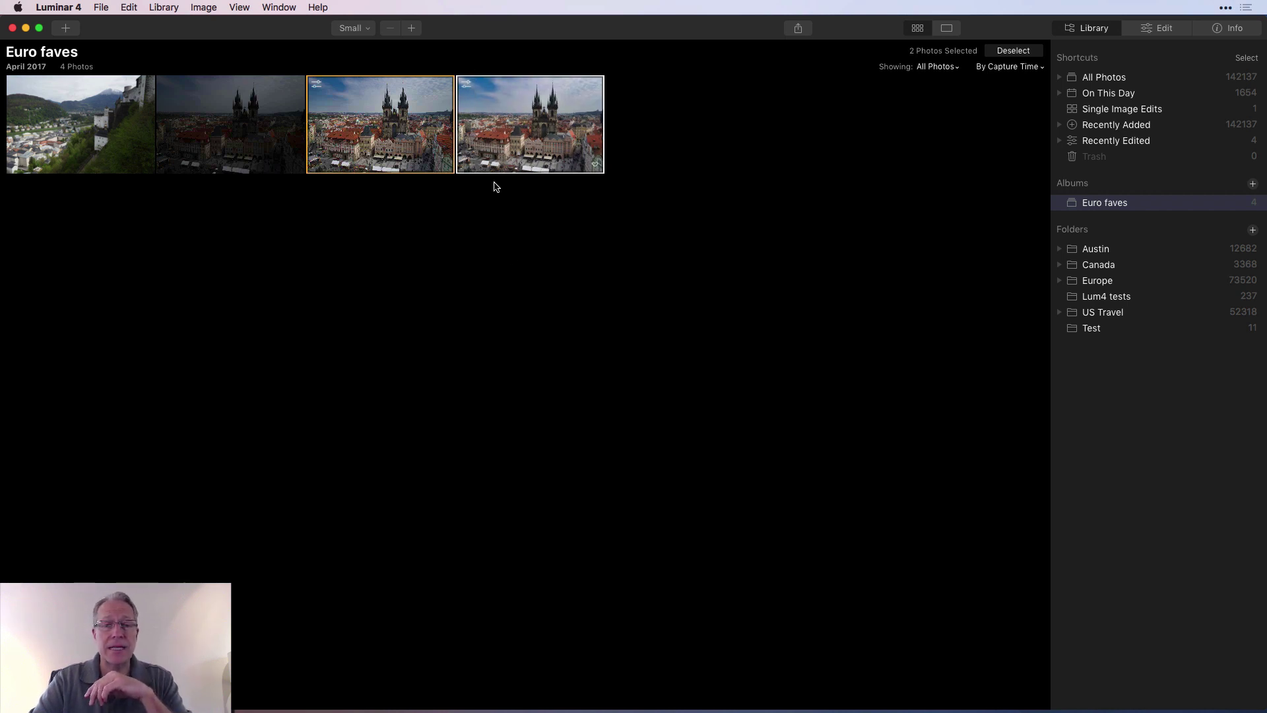
pyautogui.click(495, 223)
pyautogui.click(528, 169)
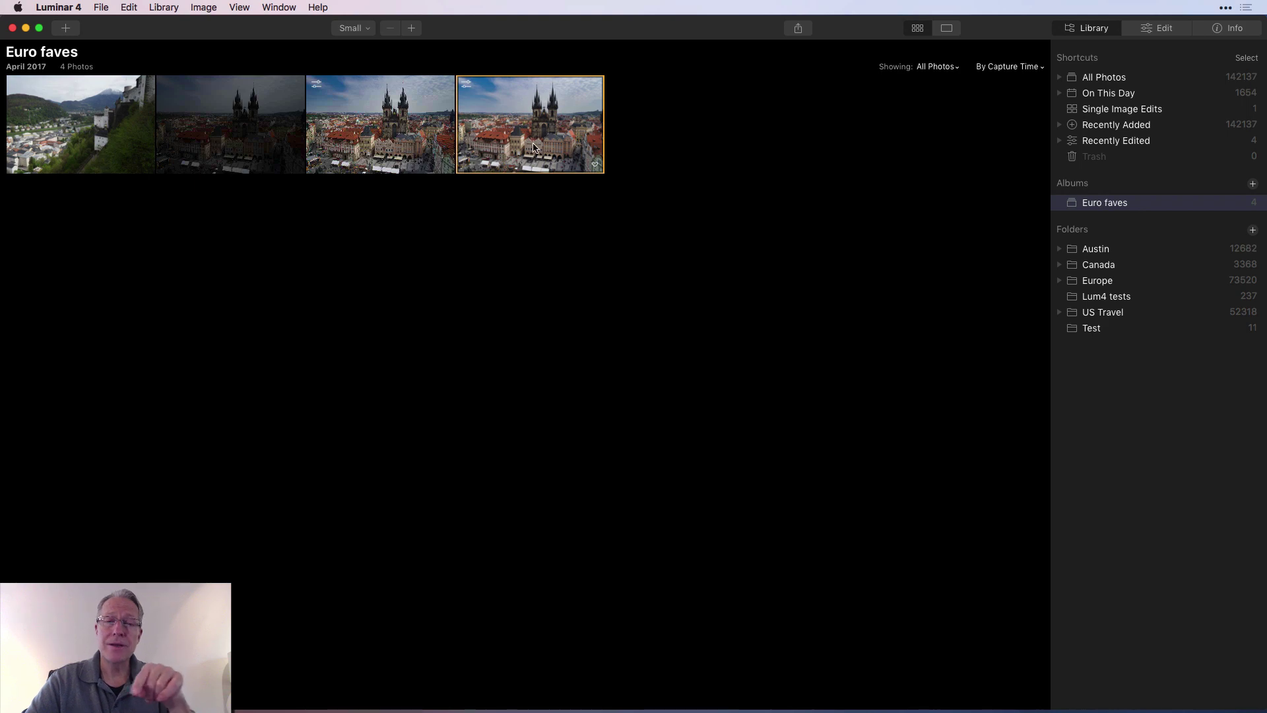
# - Reset all adjustments on the fourth Prague photo via Image > Adjustments > Reset Adjustments
pyautogui.click(202, 7)
pyautogui.moveTo(238, 102)
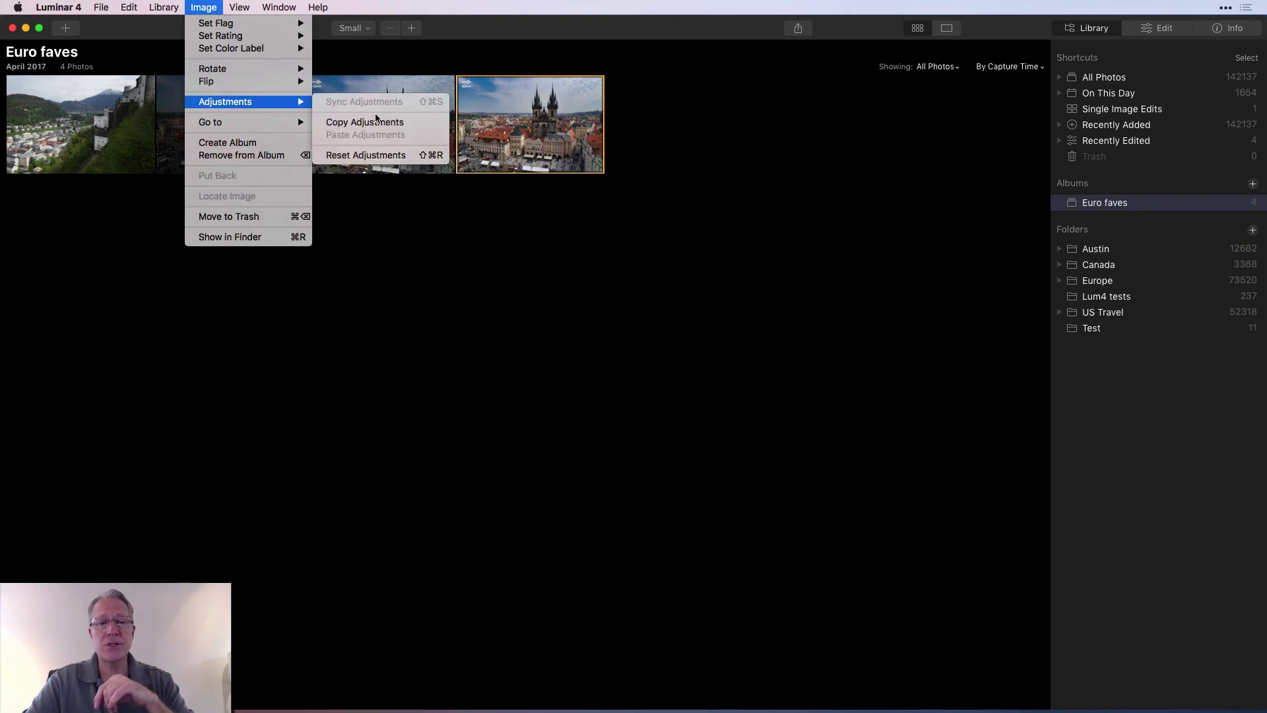
pyautogui.click(390, 155)
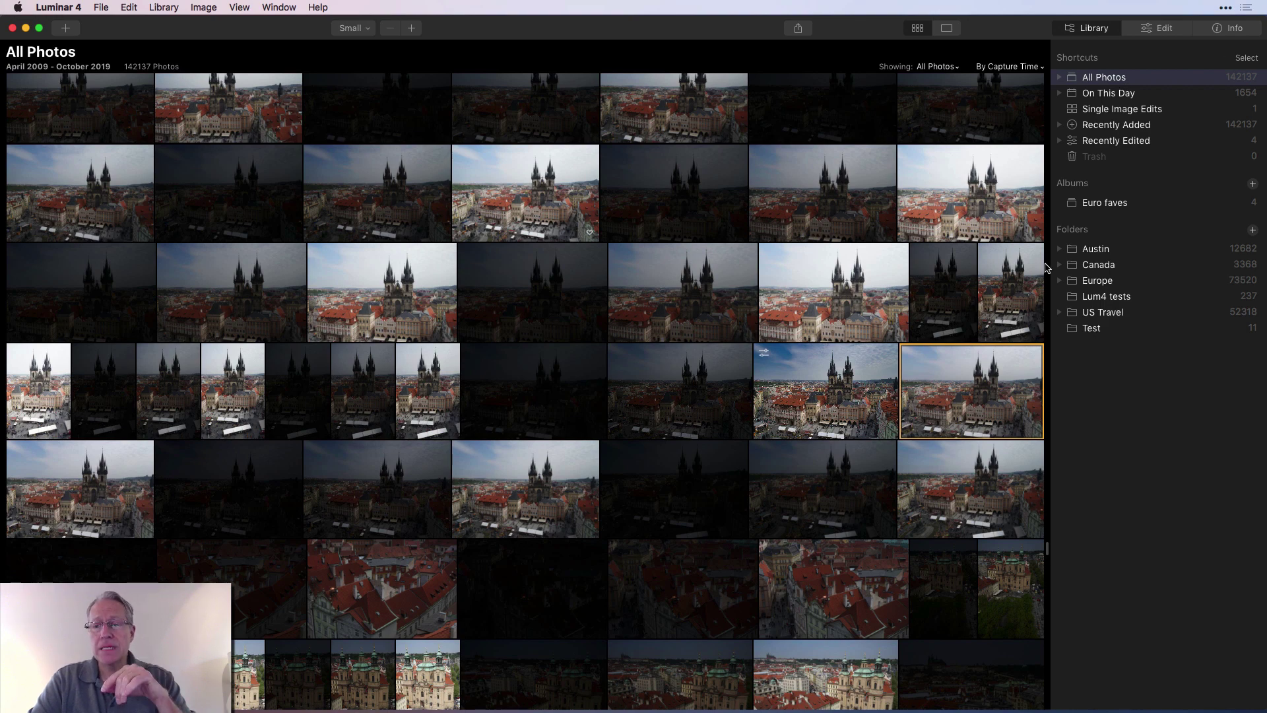
pyautogui.click(812, 406)
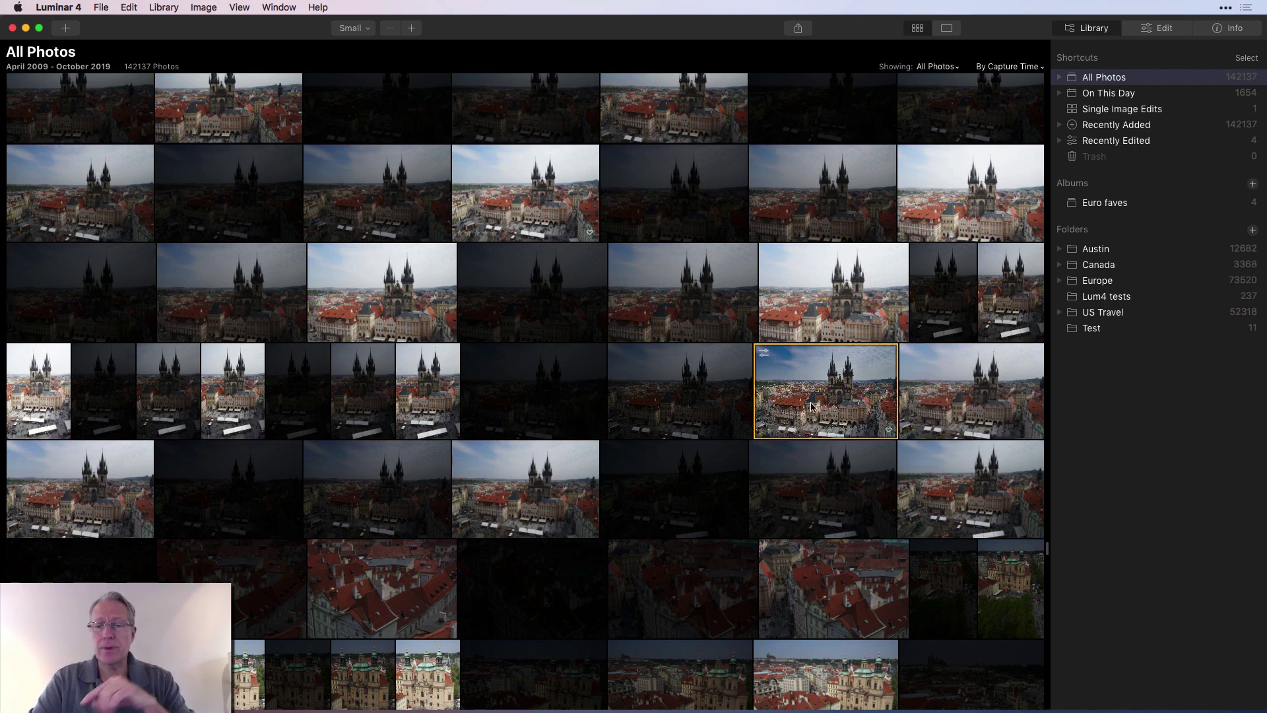
pyautogui.click(946, 66)
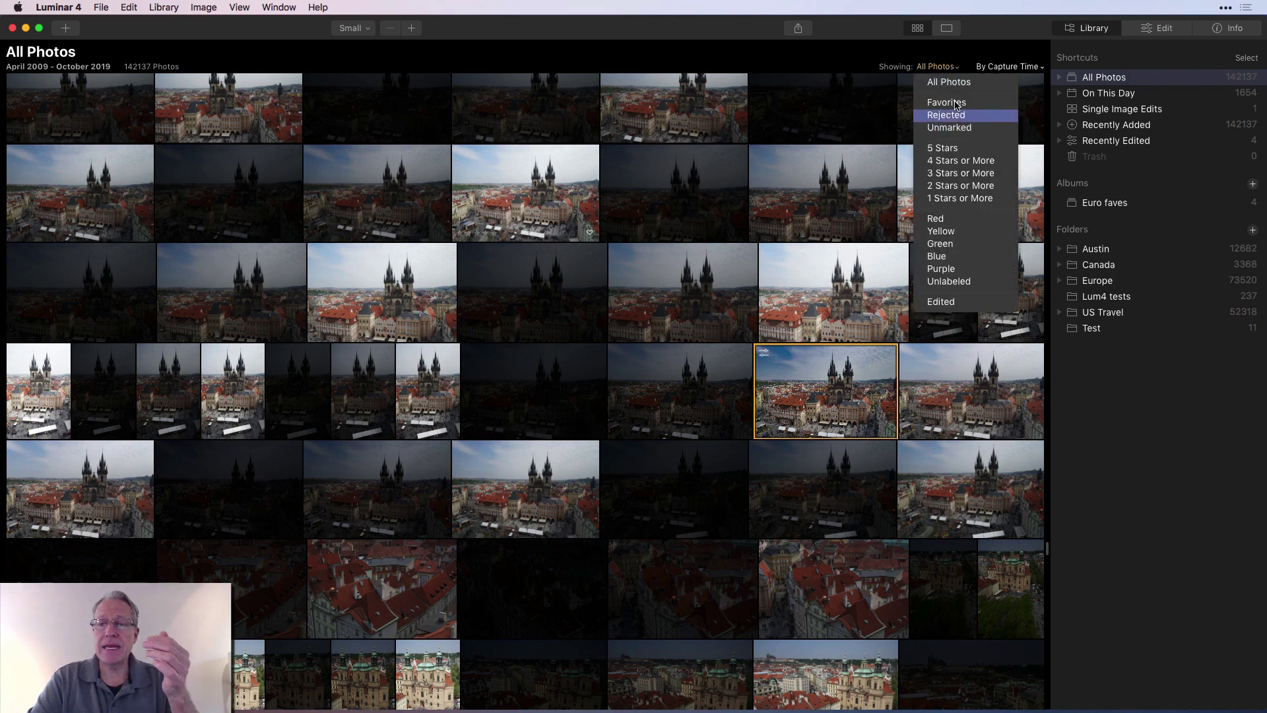
pyautogui.click(832, 401)
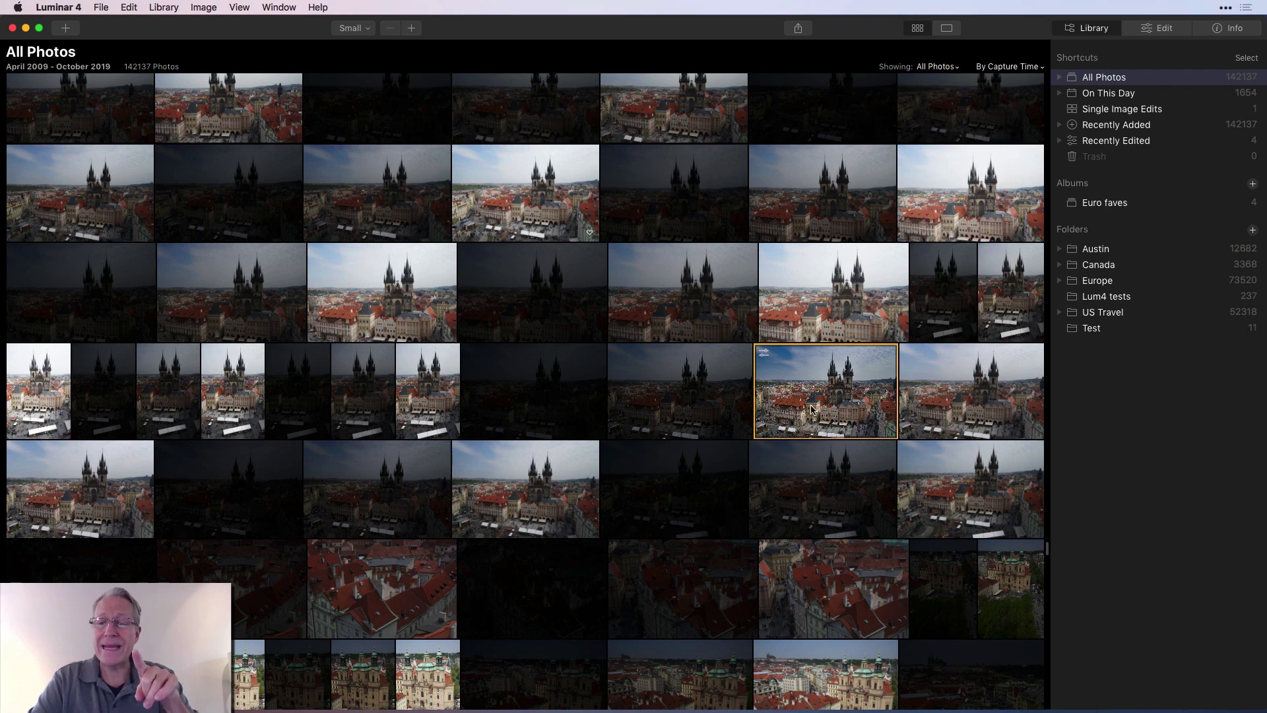
pyautogui.click(210, 7)
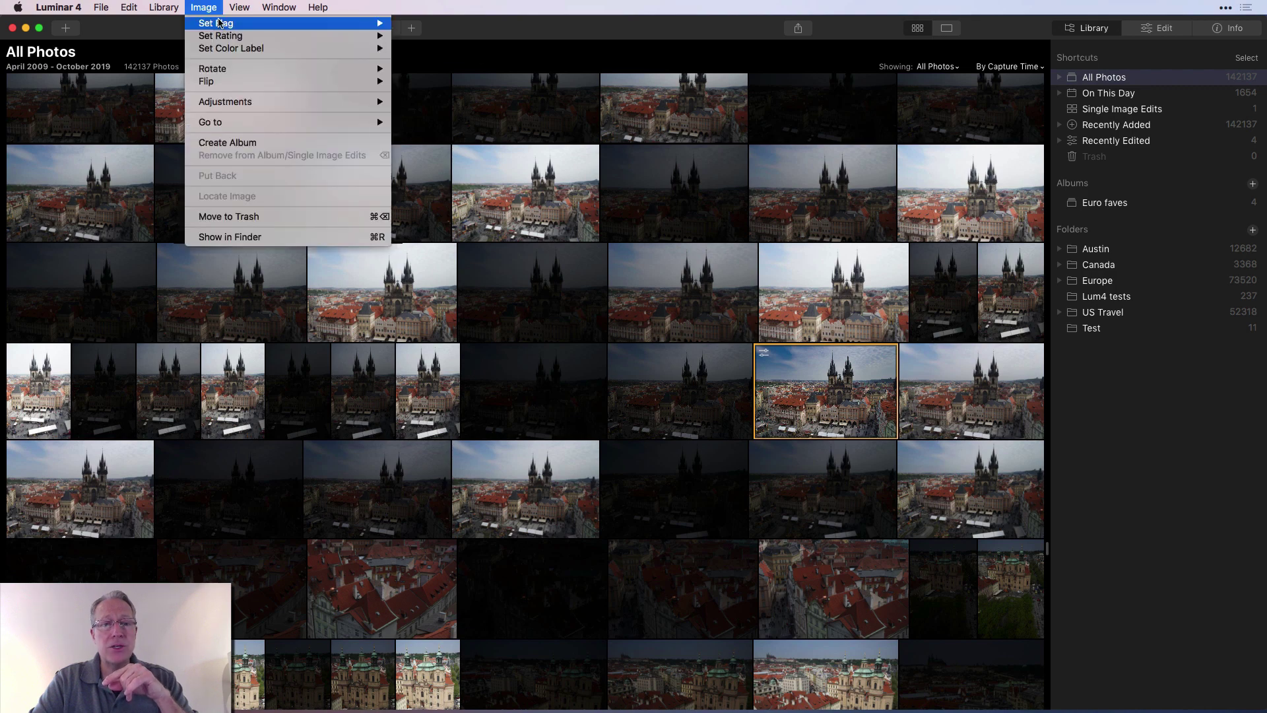
pyautogui.moveTo(221, 25)
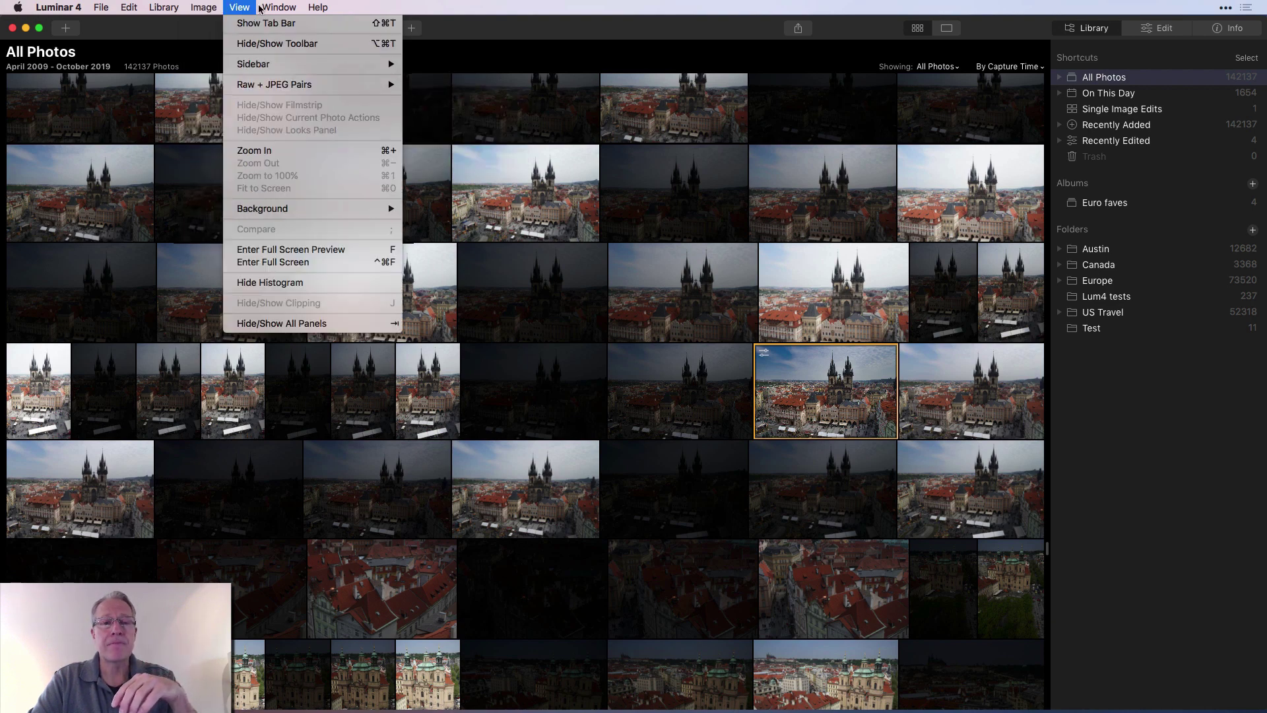
pyautogui.click(497, 28)
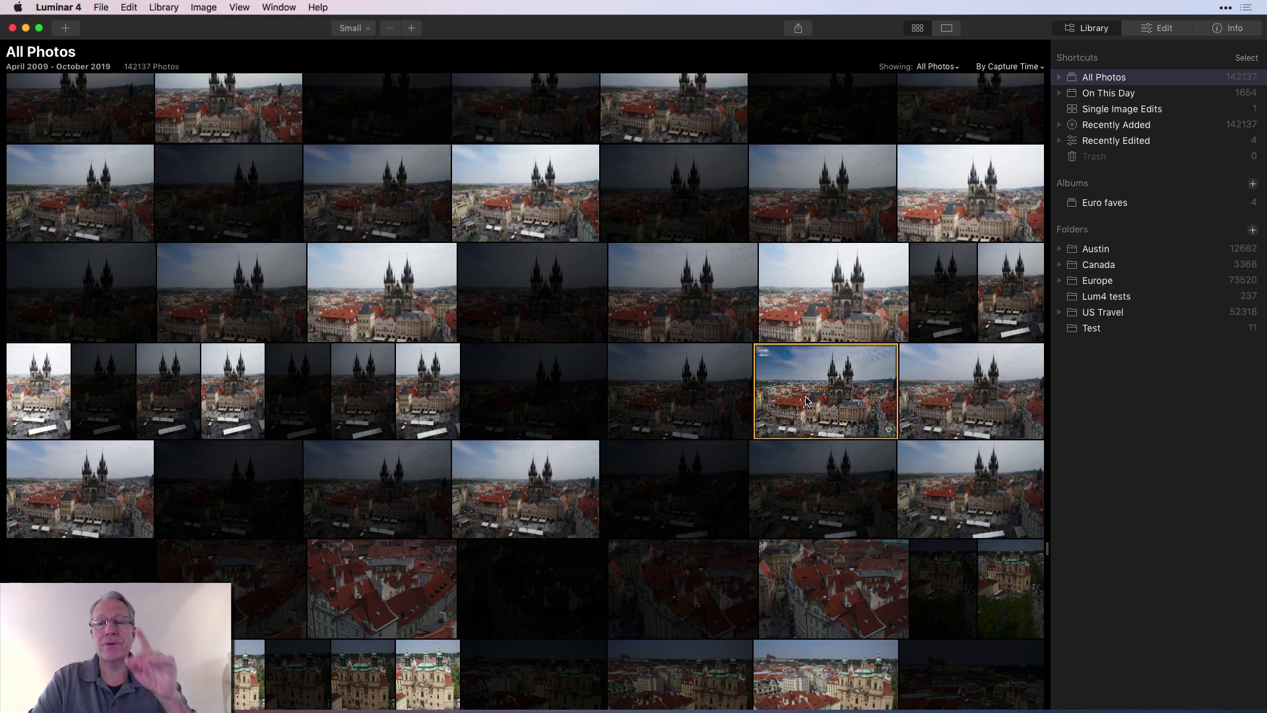
pyautogui.click(950, 67)
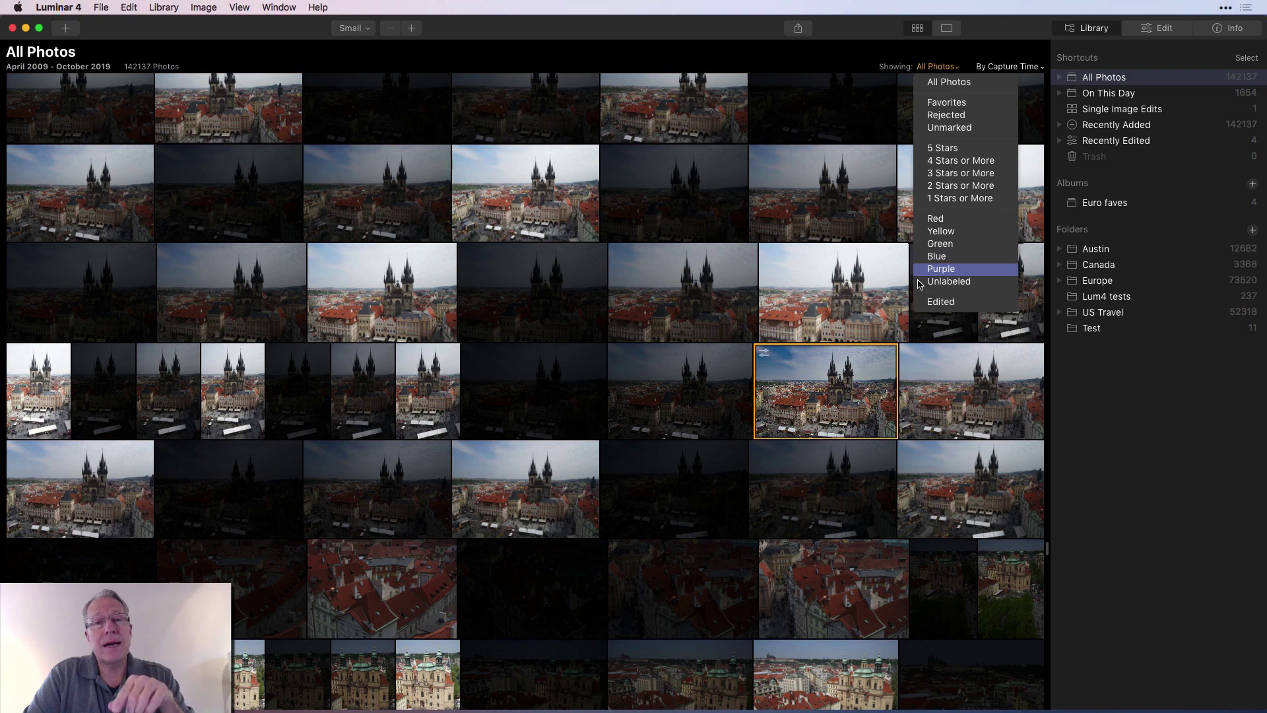
pyautogui.click(941, 71)
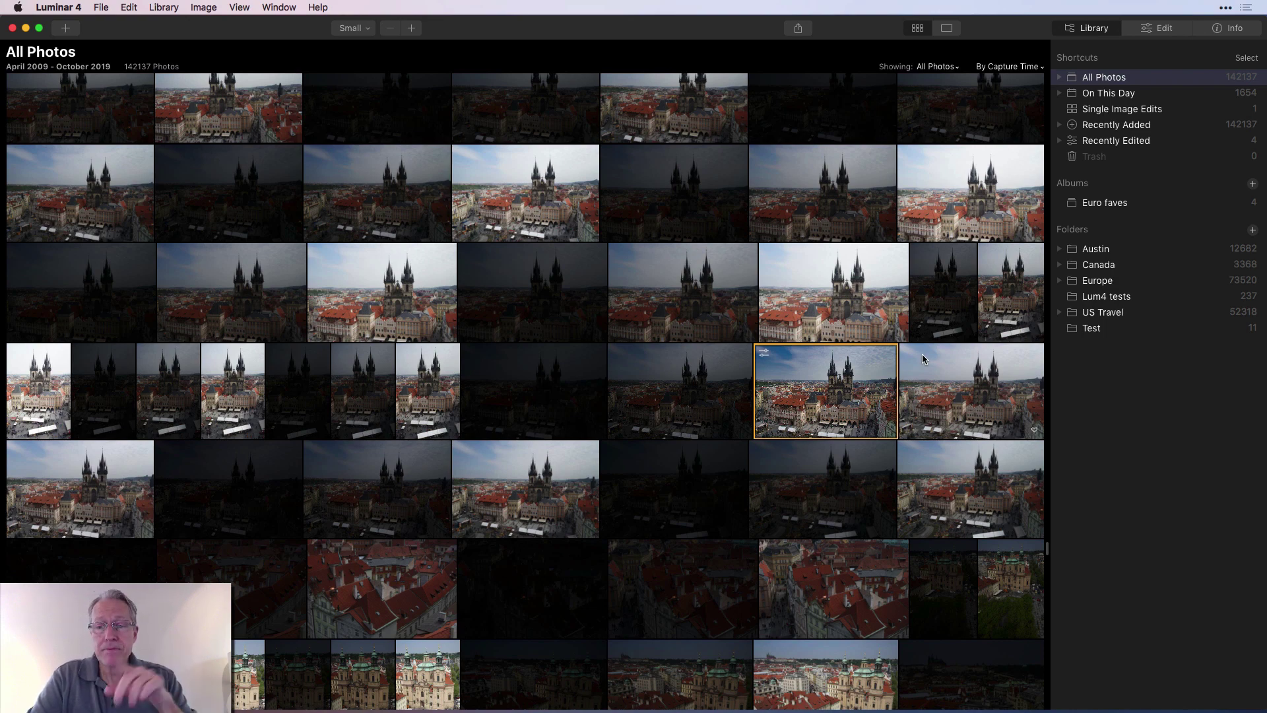
pyautogui.click(1018, 68)
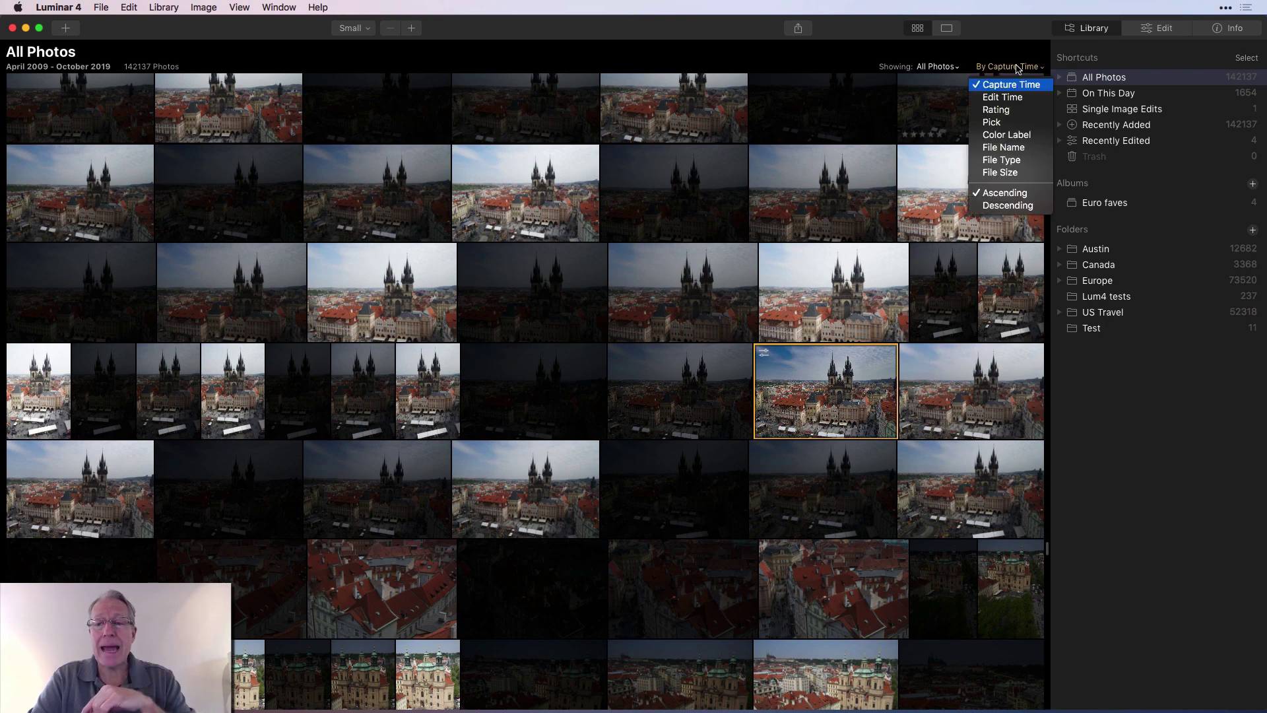
pyautogui.click(1027, 109)
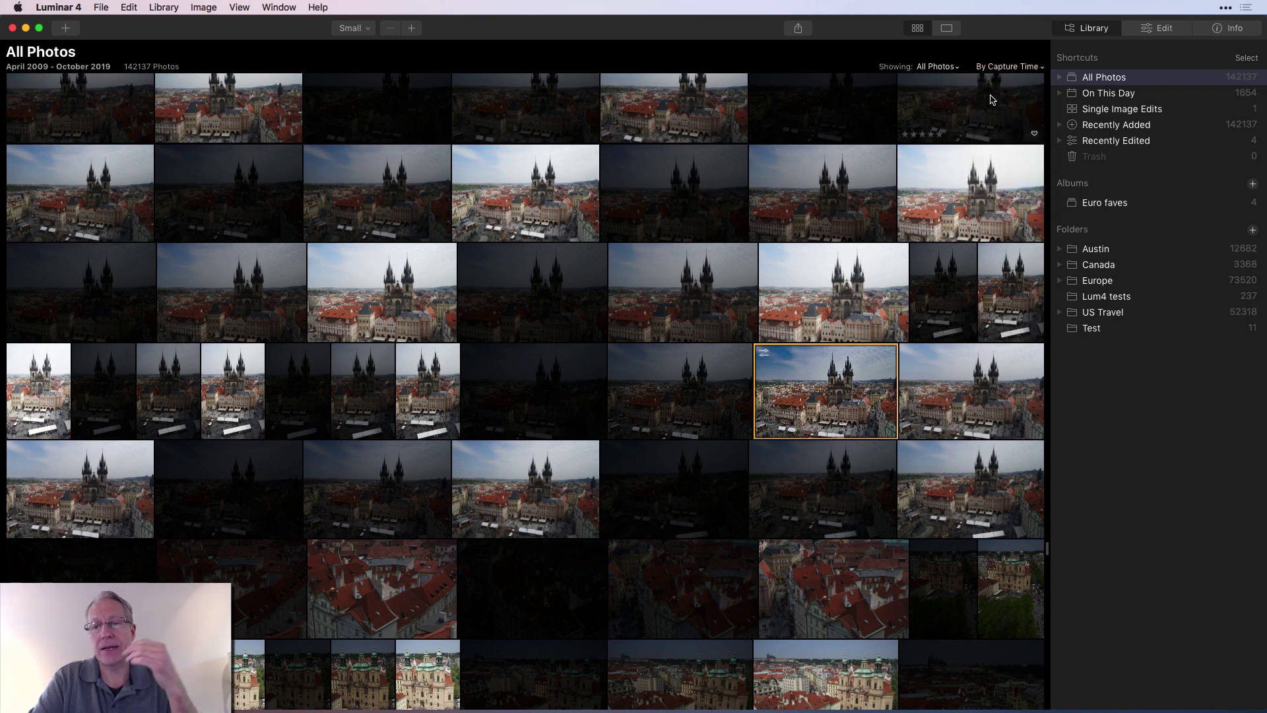
pyautogui.click(1025, 67)
pyautogui.click(1027, 67)
pyautogui.click(1027, 66)
pyautogui.click(1029, 86)
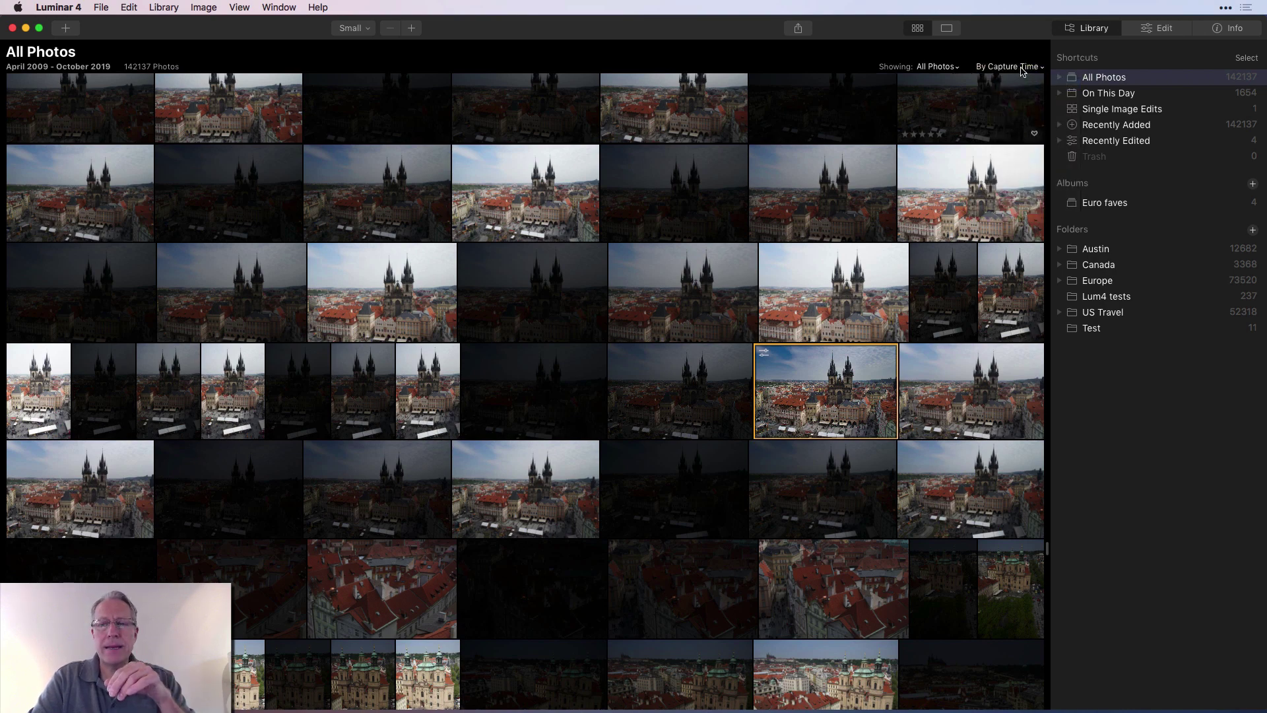
pyautogui.click(1020, 69)
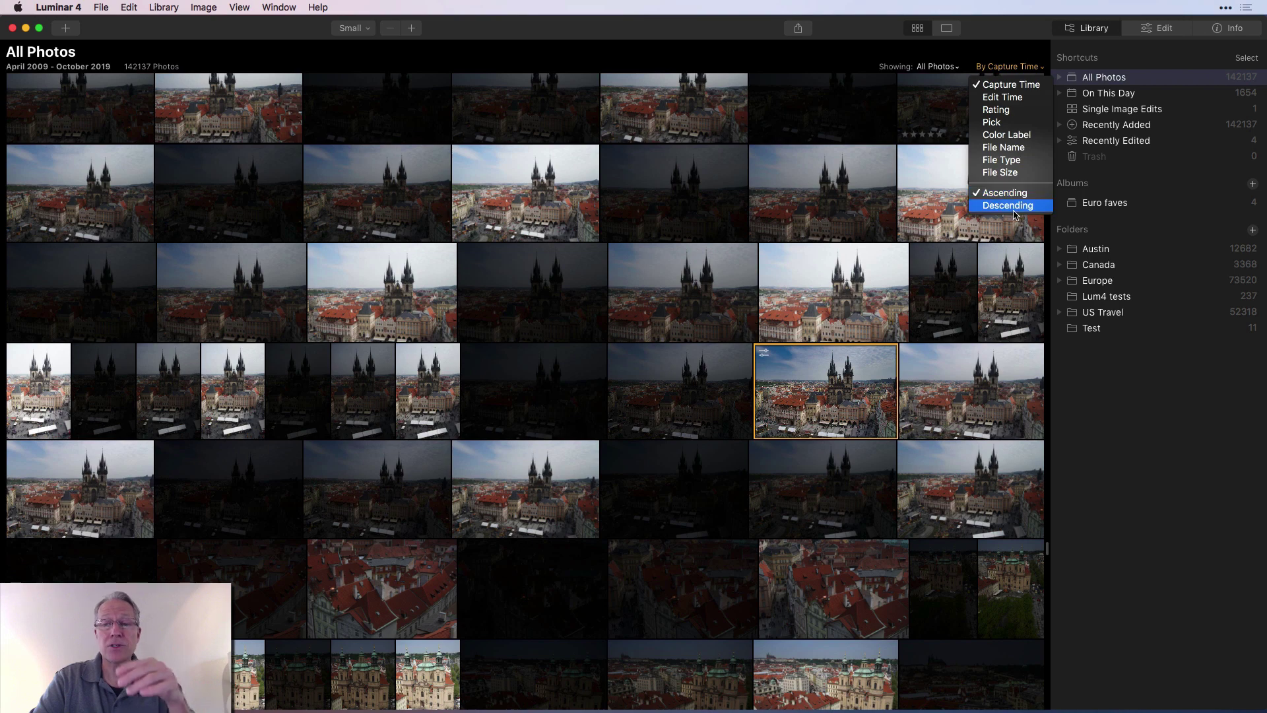
pyautogui.click(1004, 62)
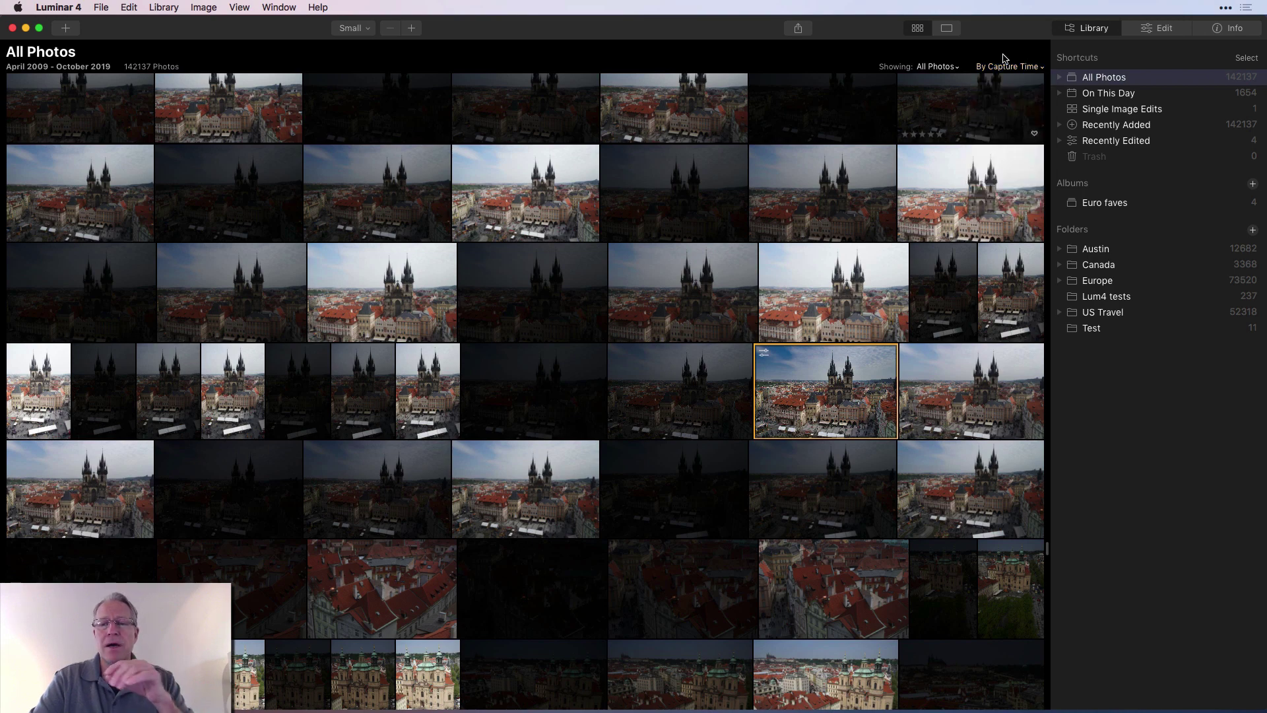